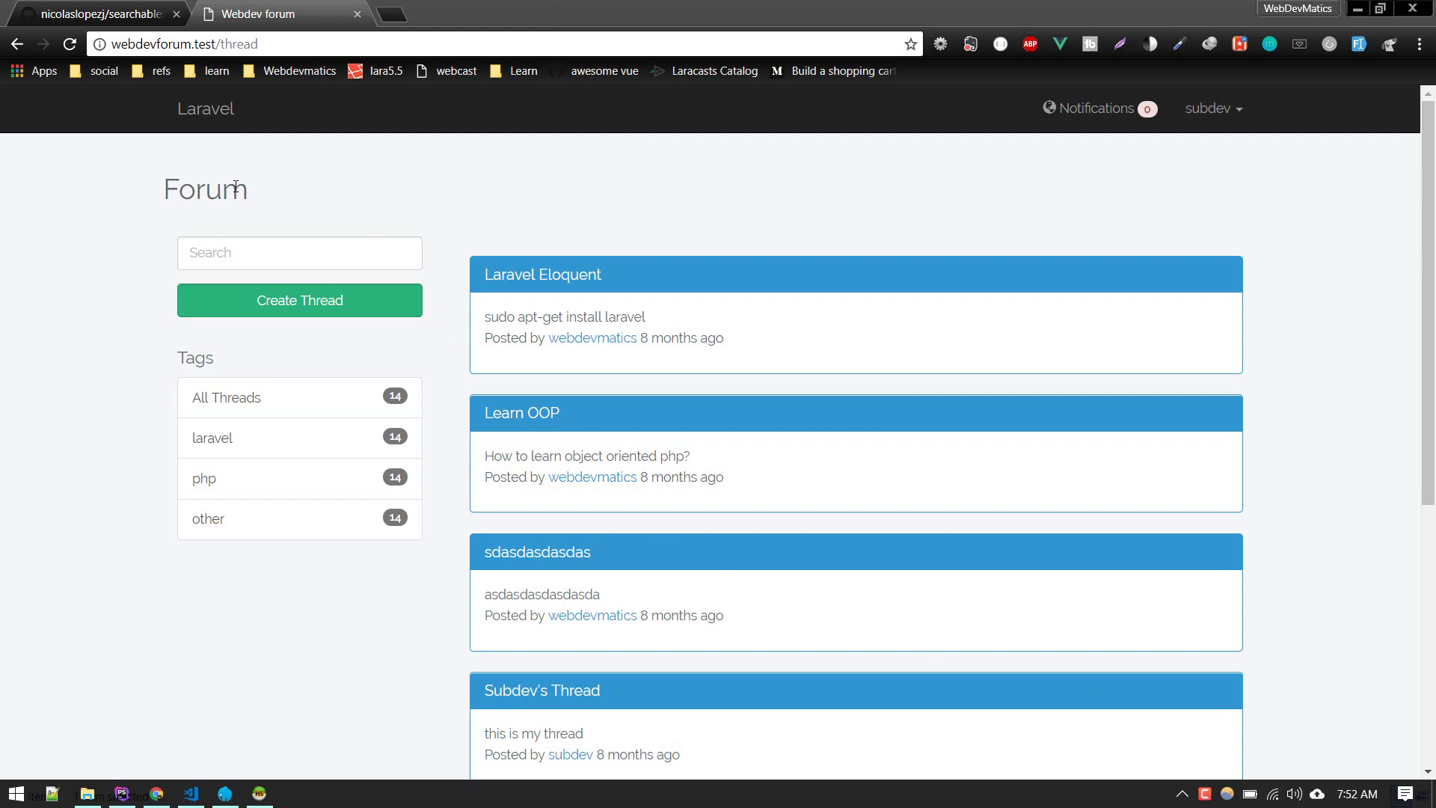
pyautogui.scroll(-2, 700, 365)
pyautogui.scroll(2, 818, 410)
# - Bring up the nicolaslopezj/searchable GitHub page and close Visual Studio Code
pyautogui.click(101, 14)
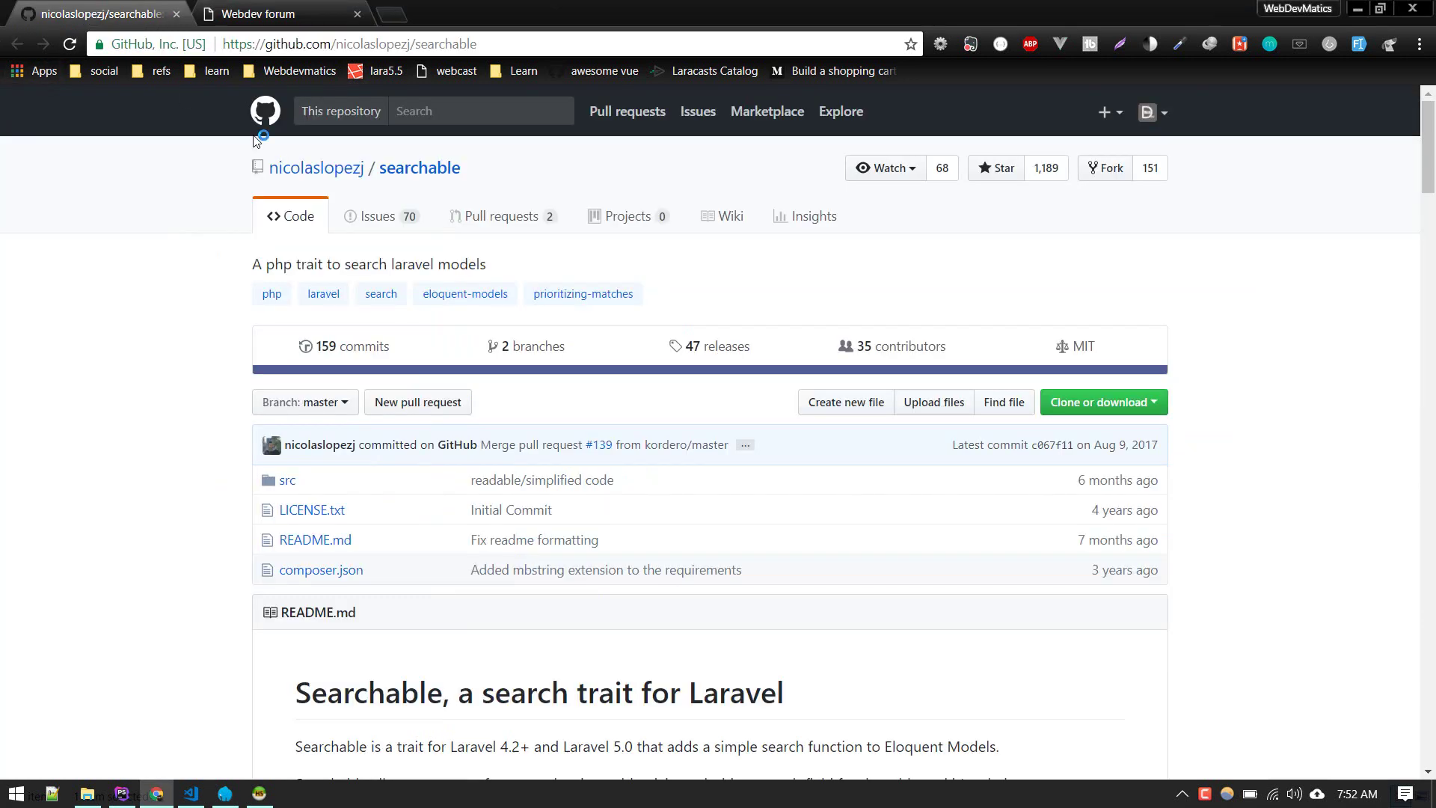
pyautogui.scroll(-5, 393, 281)
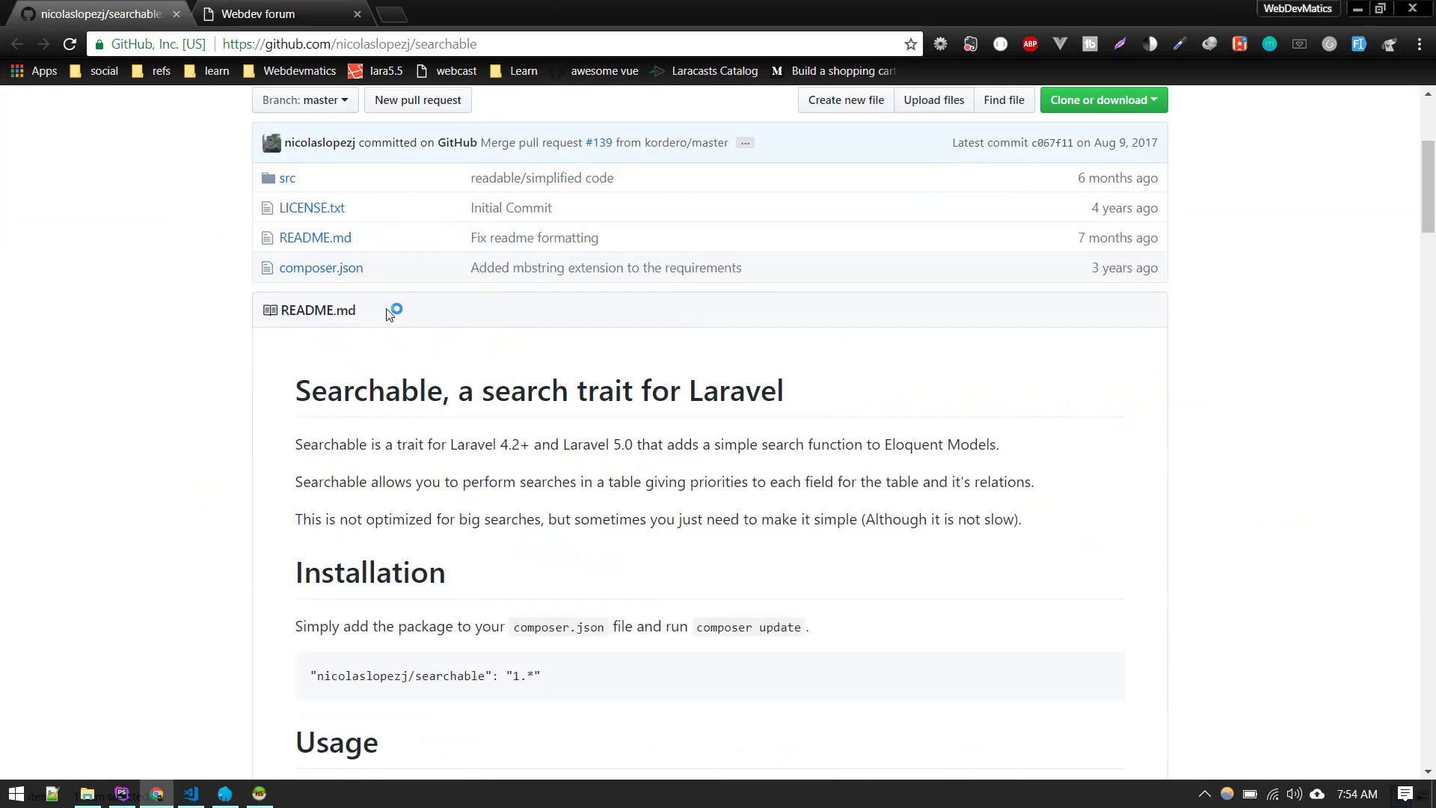
pyautogui.scroll(-3, 390, 313)
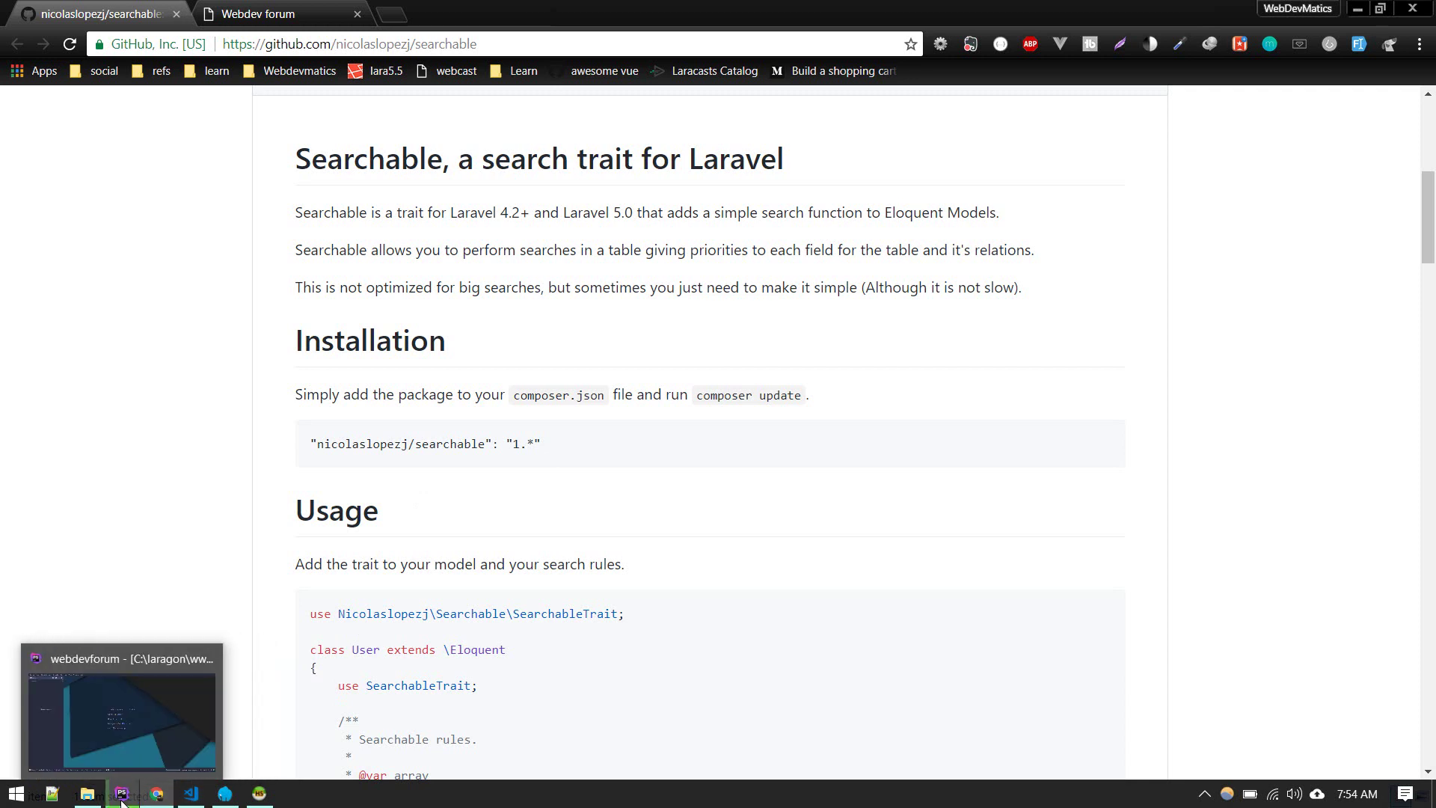
pyautogui.rightClick(192, 794)
pyautogui.click(197, 758)
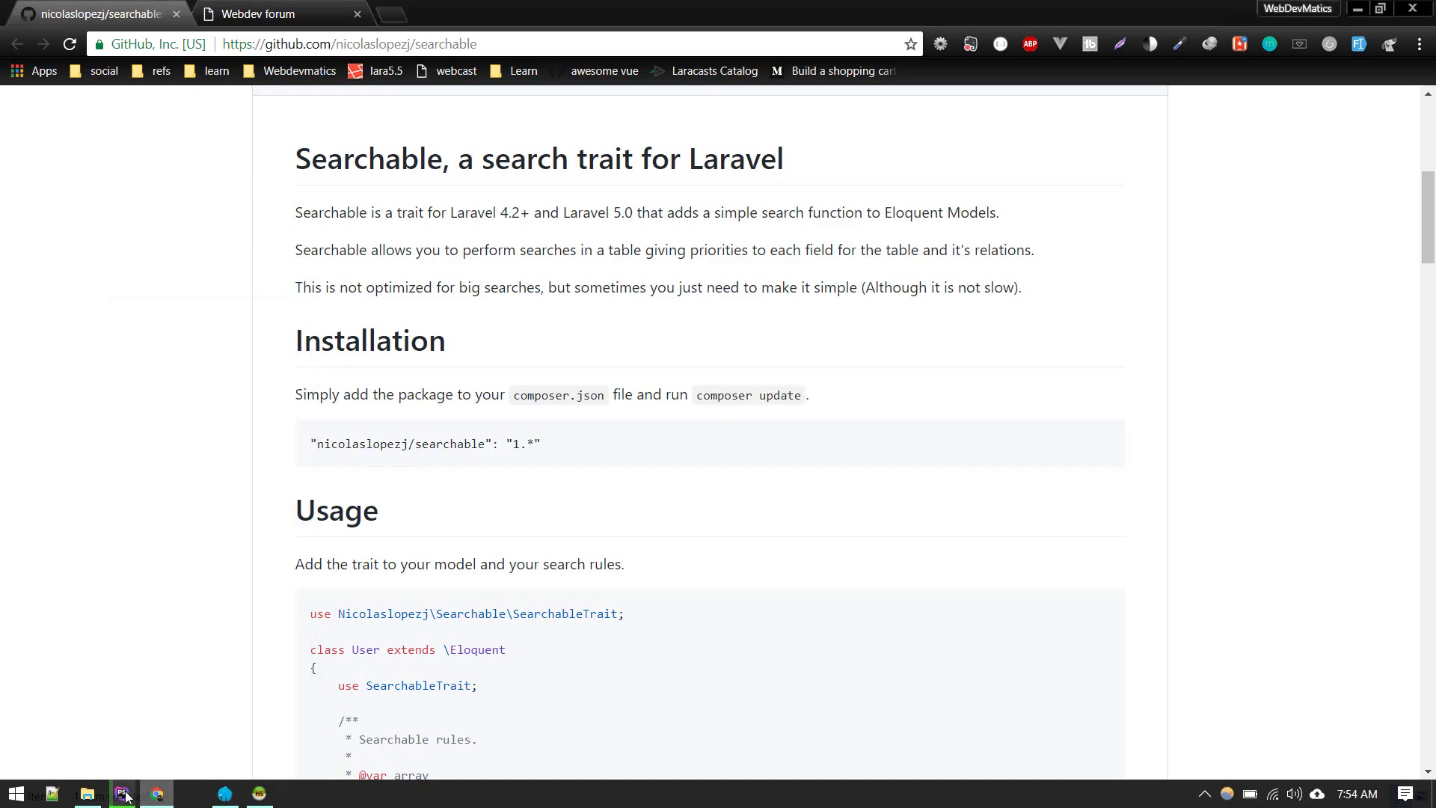
pyautogui.click(123, 794)
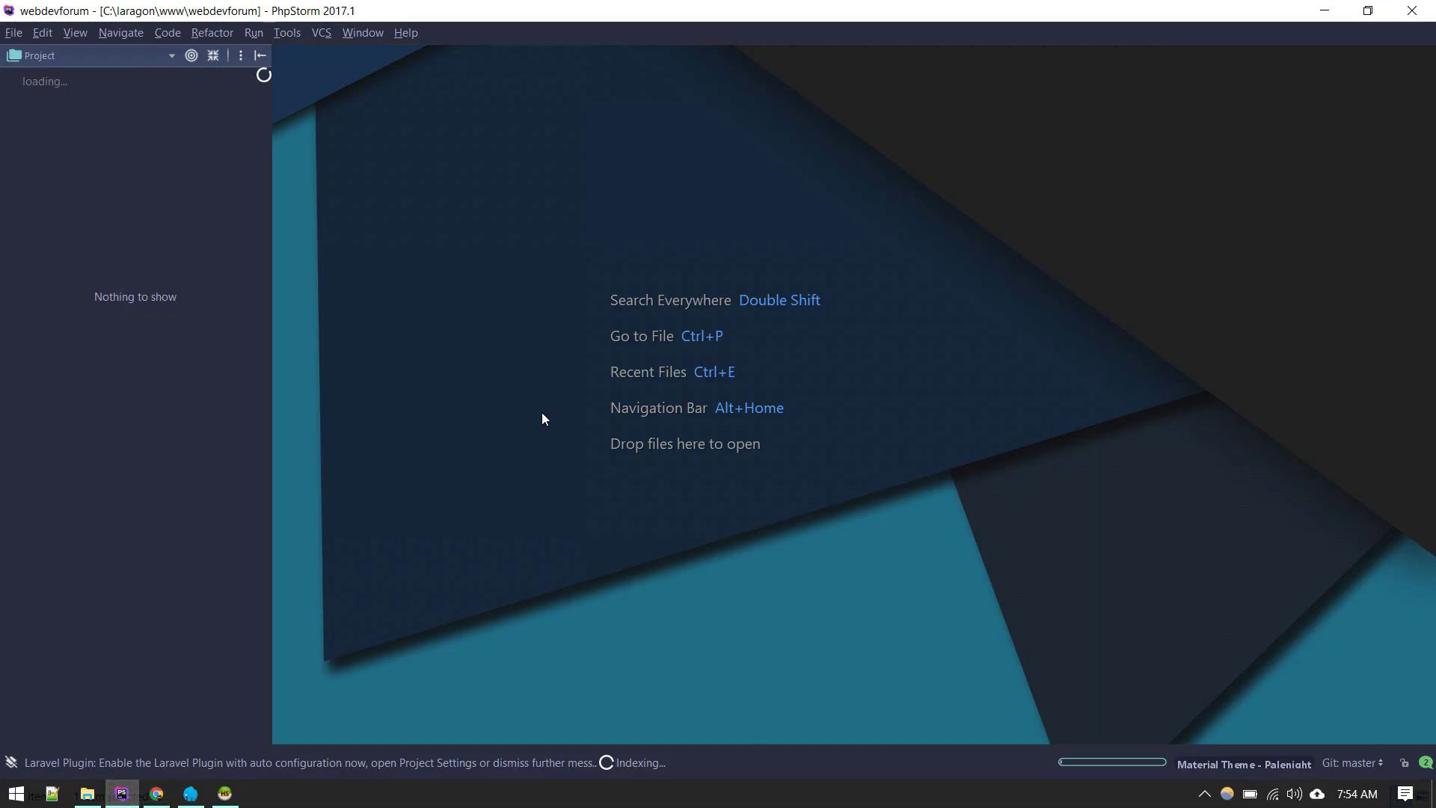
# - Review the Searchable README's version requirement, then return to the webdevforum project in PhpStorm
pyautogui.hotkey('alt', 'Tab')
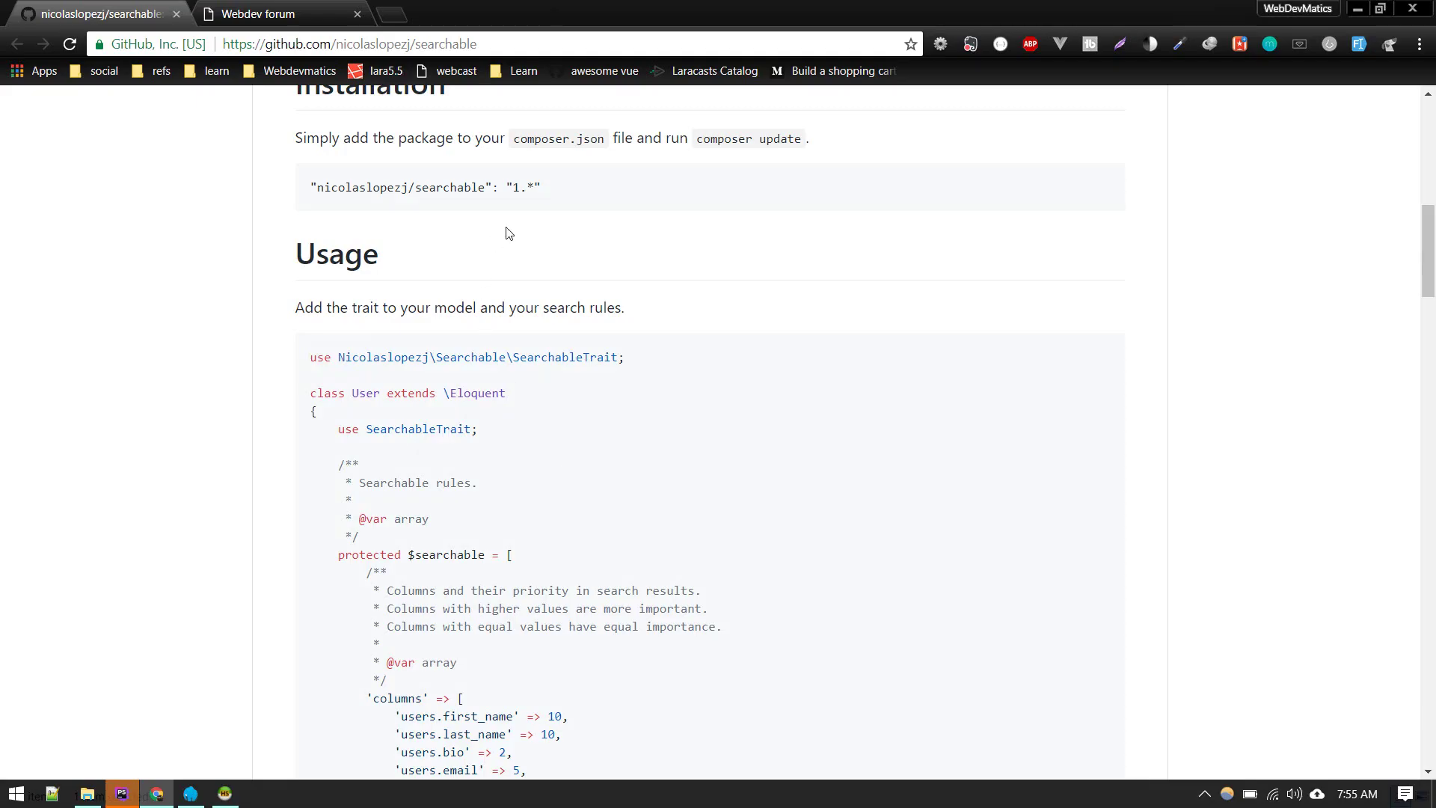
pyautogui.moveTo(544, 188); pyautogui.dragTo(465, 187)
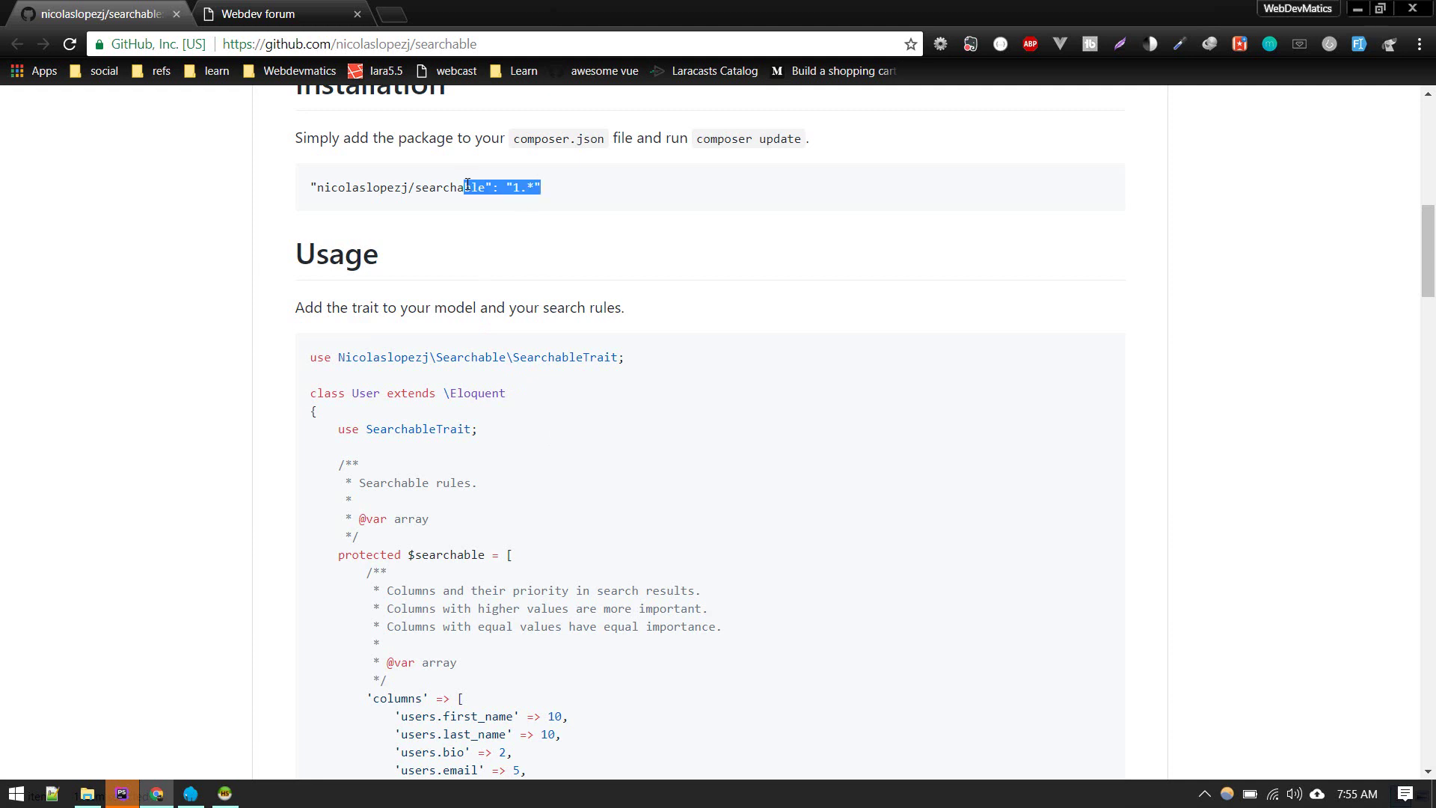
pyautogui.scroll(-2, 434, 471)
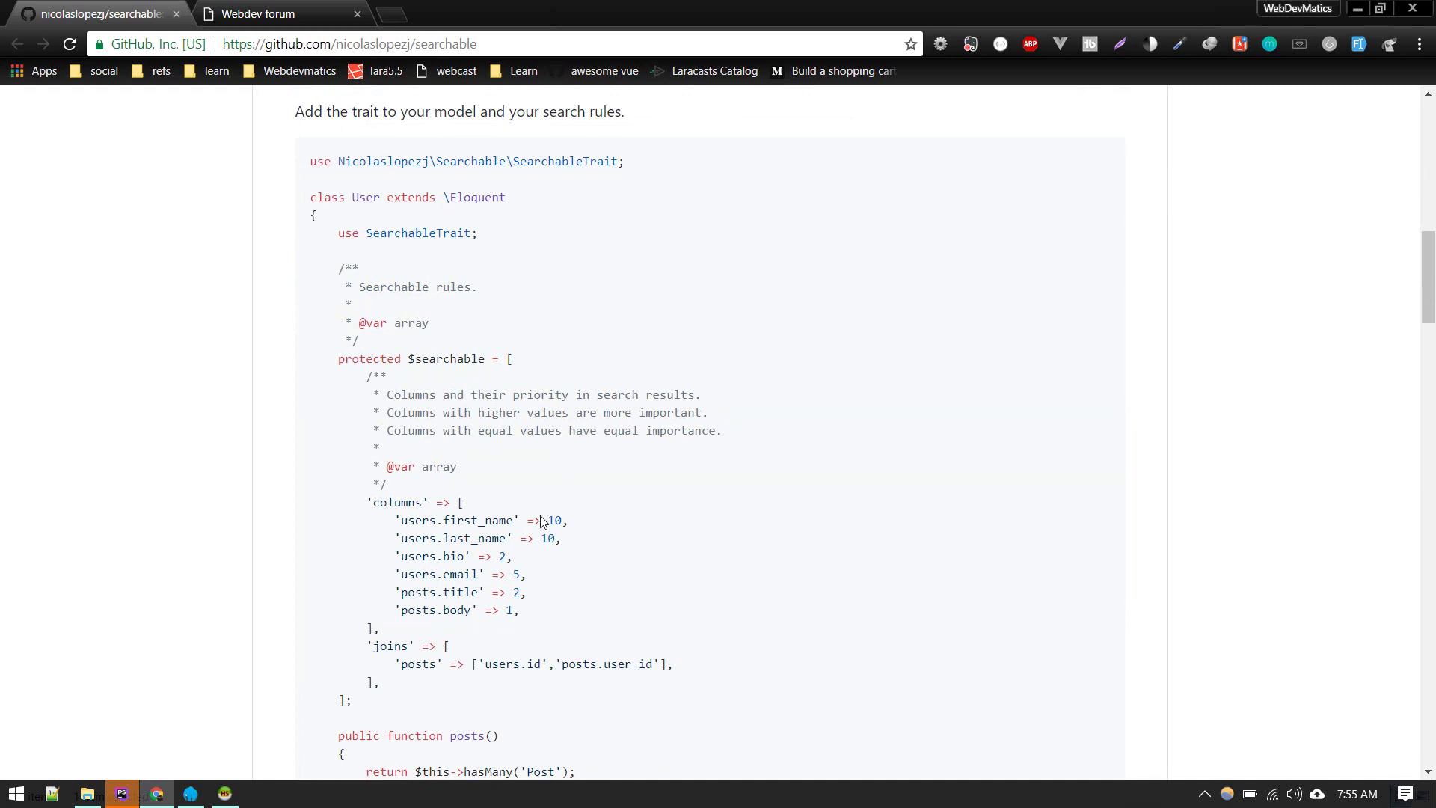
pyautogui.scroll(-3, 479, 570)
pyautogui.scroll(-1, 449, 393)
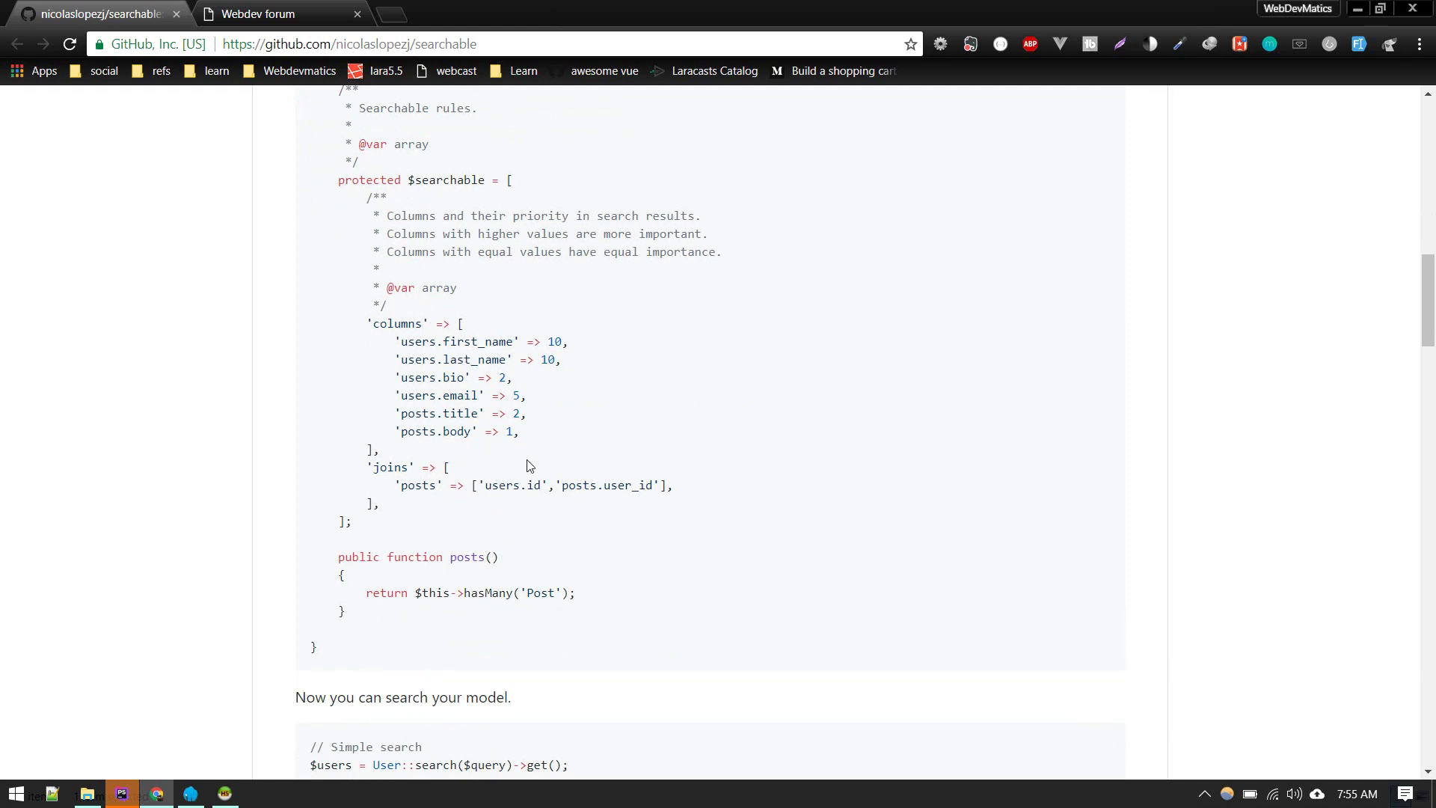
pyautogui.scroll(-2, 527, 465)
pyautogui.scroll(-2, 527, 465)
pyautogui.scroll(-2, 528, 465)
pyautogui.hotkey('alt', 'Tab')
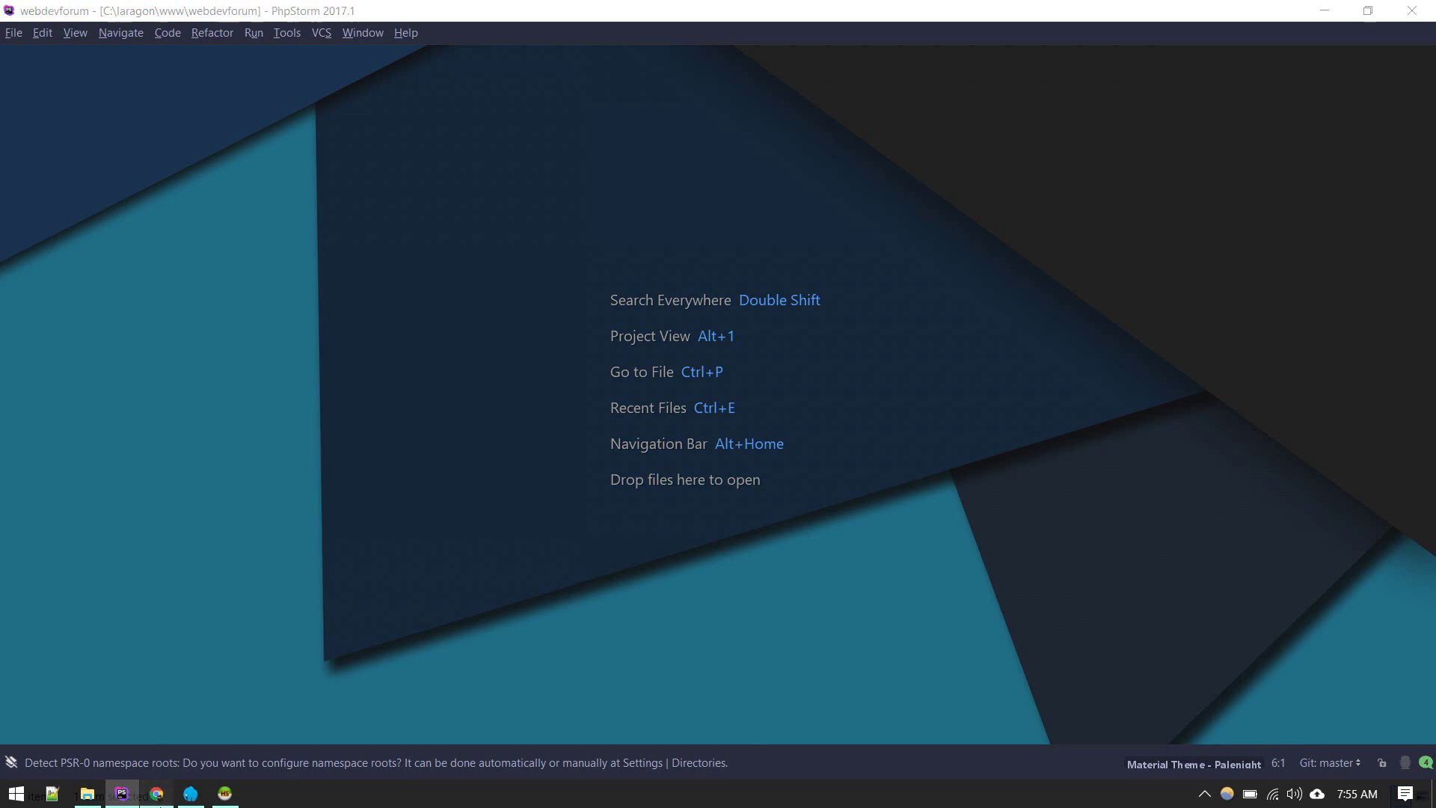
pyautogui.click(156, 794)
pyautogui.click(258, 13)
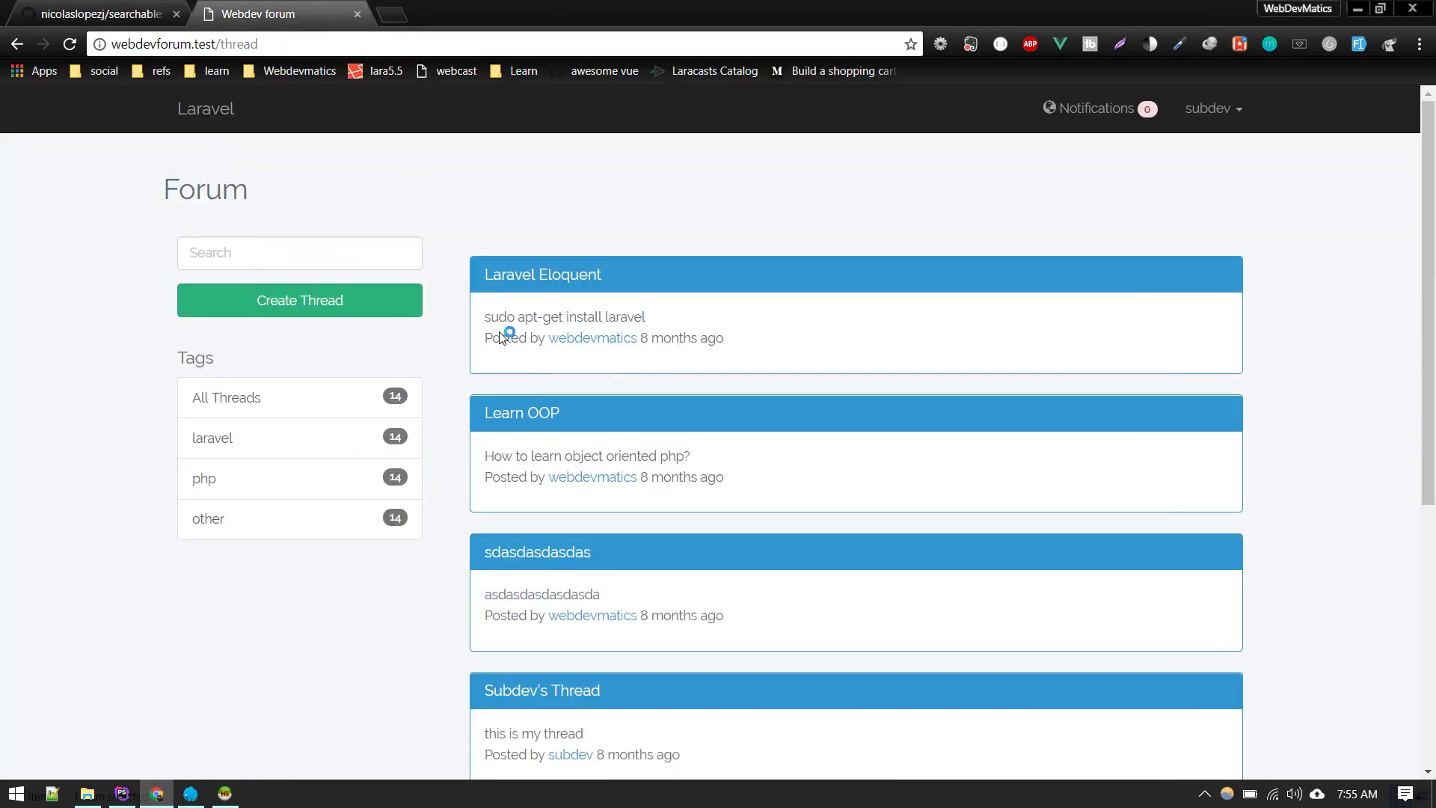
pyautogui.scroll(-1, 493, 359)
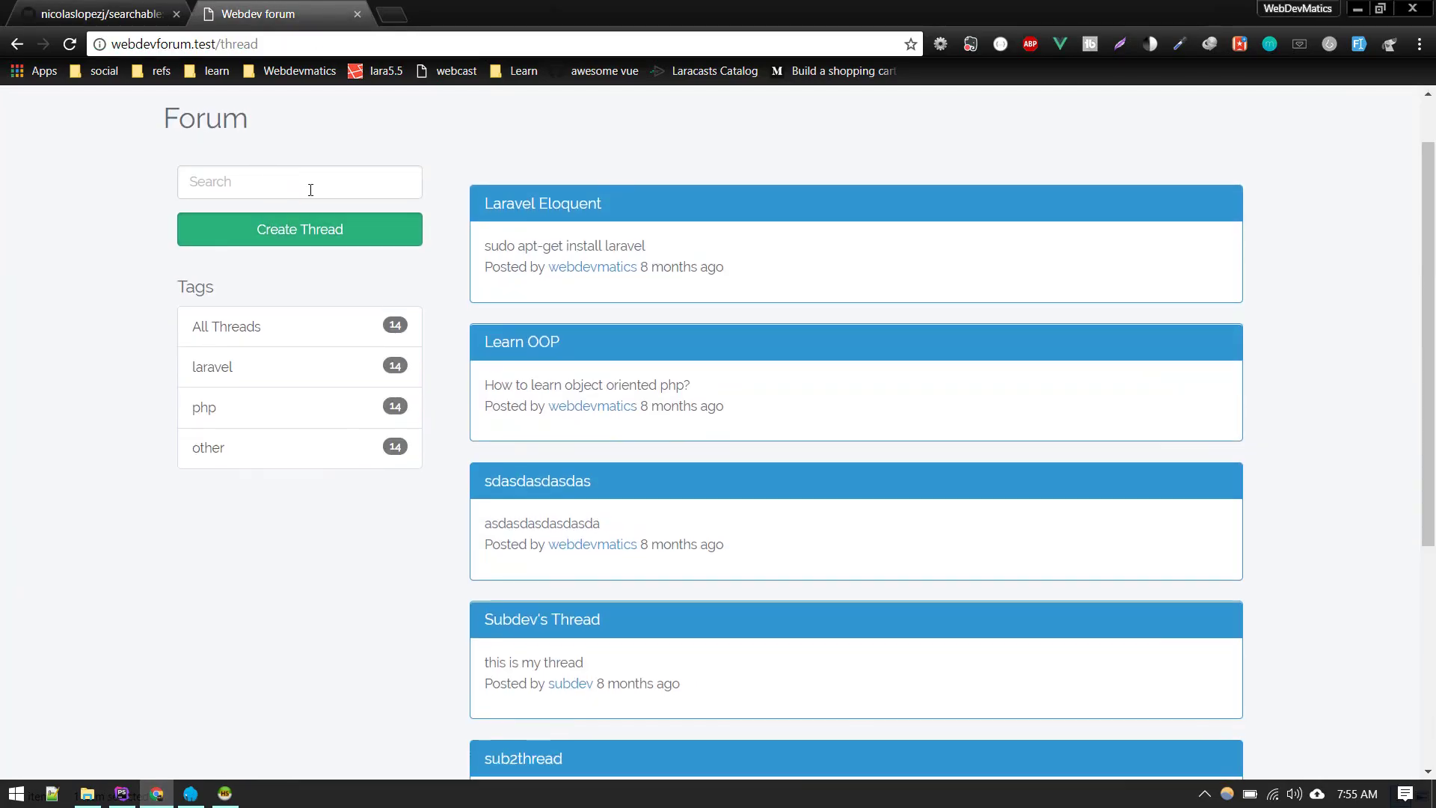
pyautogui.scroll(1, 513, 347)
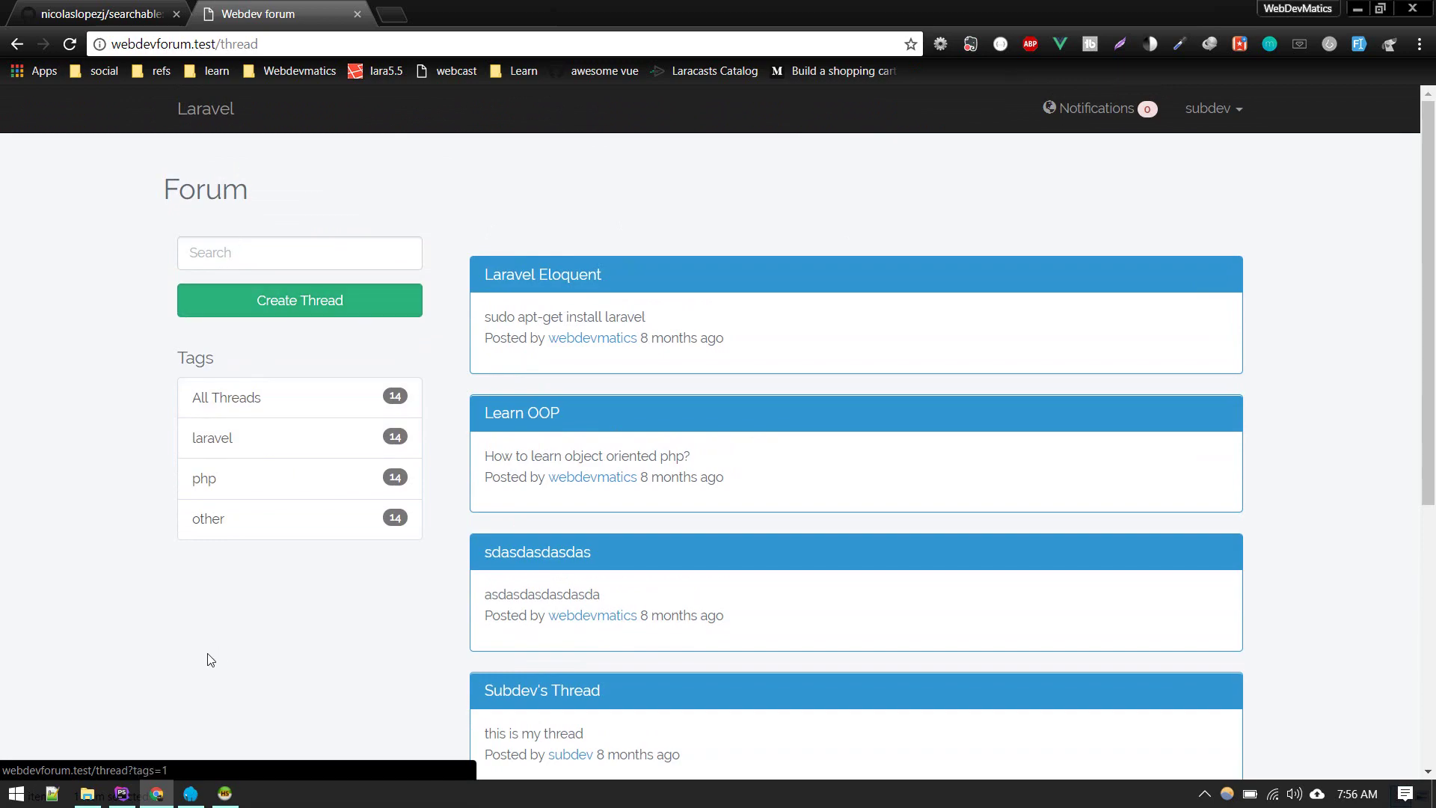
# - Open the Thread.php model in the webdevforum project
pyautogui.click(123, 794)
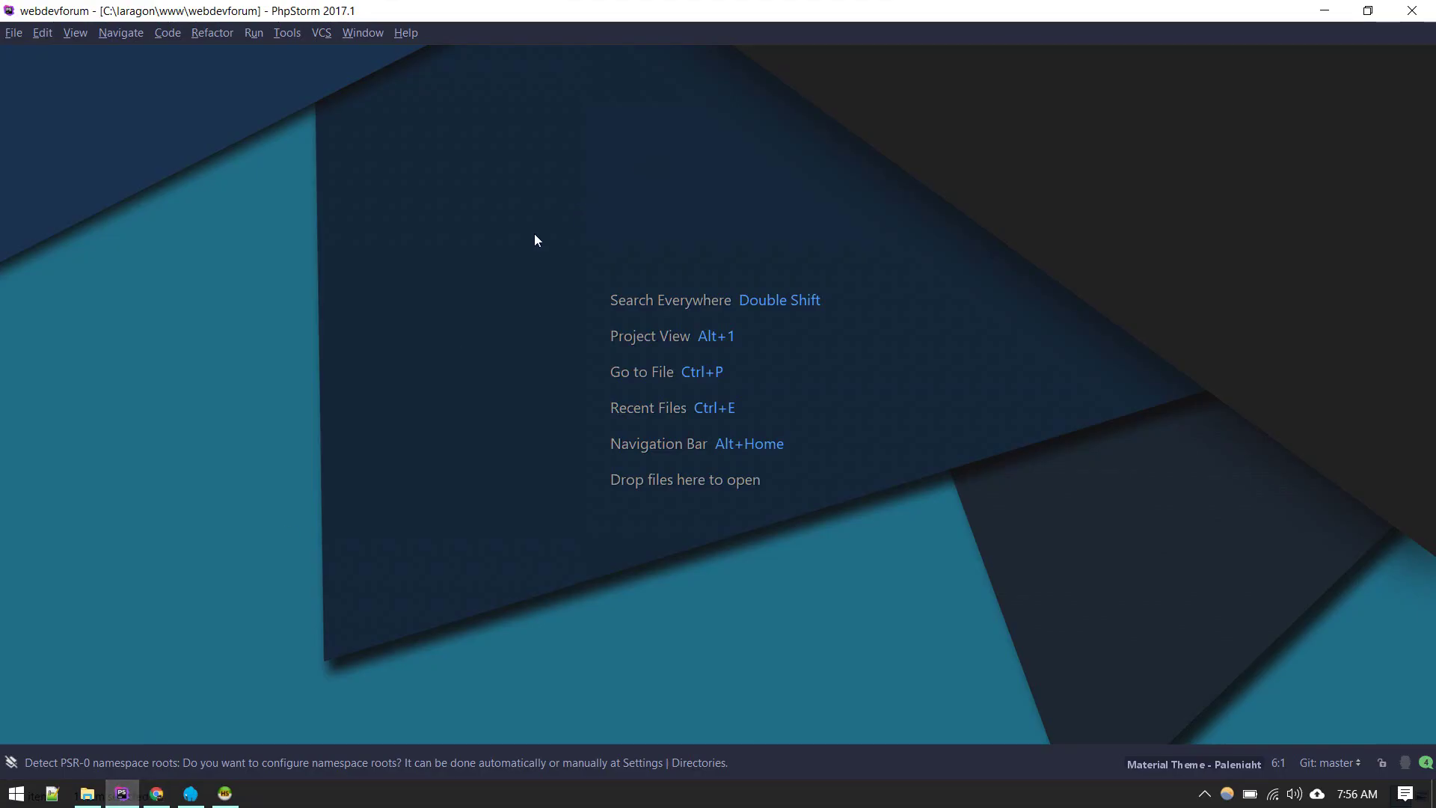
pyautogui.hotkey('ctrl', 'shift', 'n')
pyautogui.write('th')
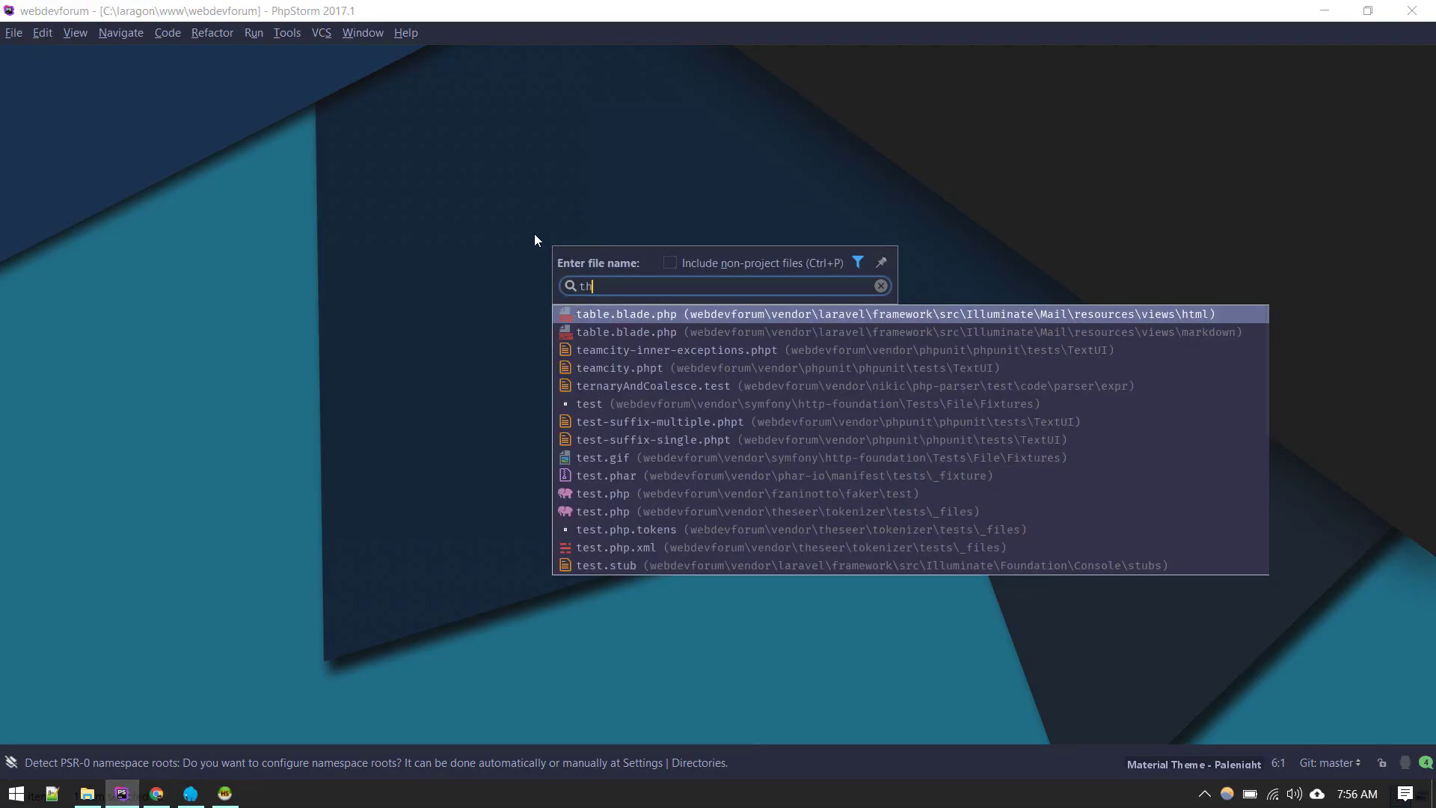
pyautogui.write('read')
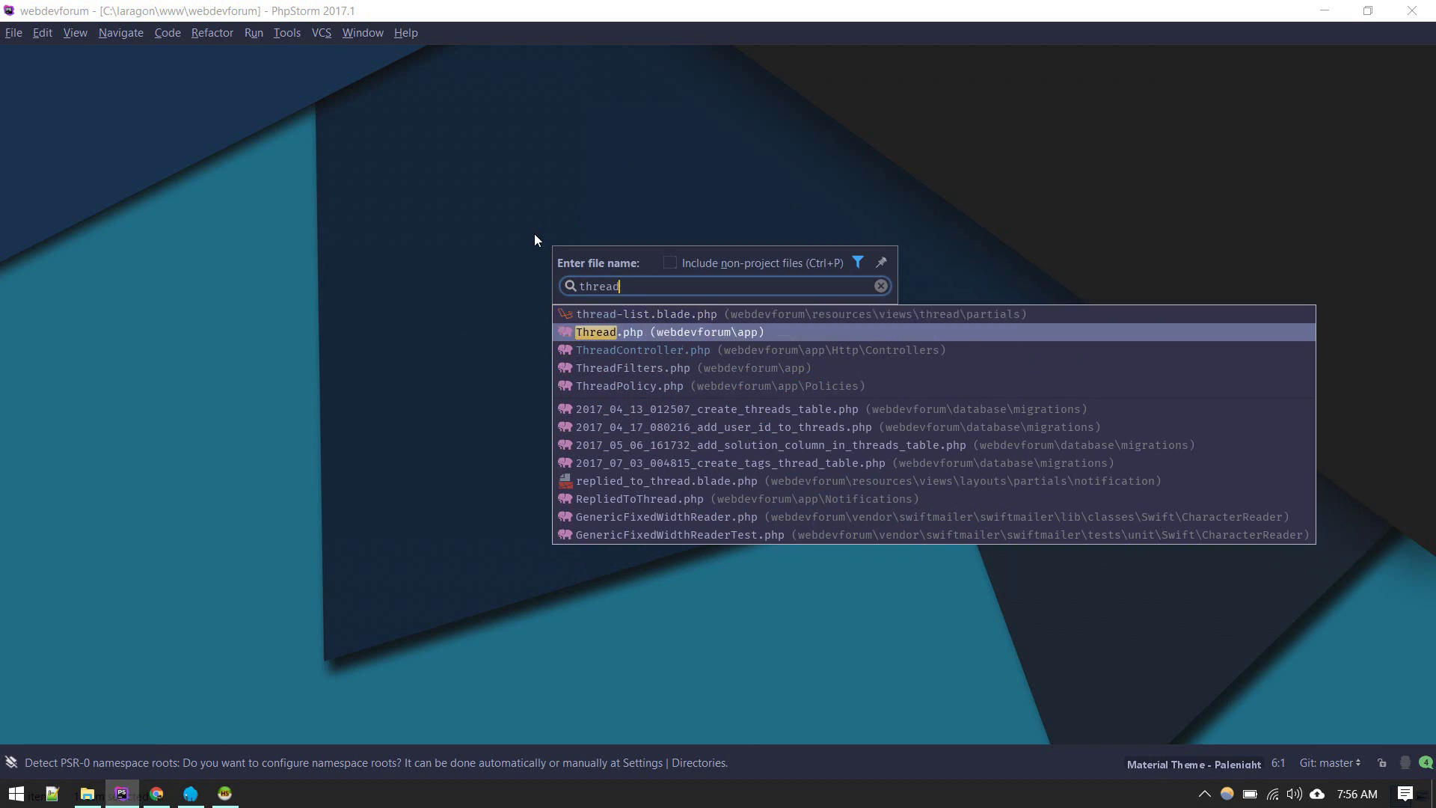
pyautogui.press('Down')
pyautogui.press('Return')
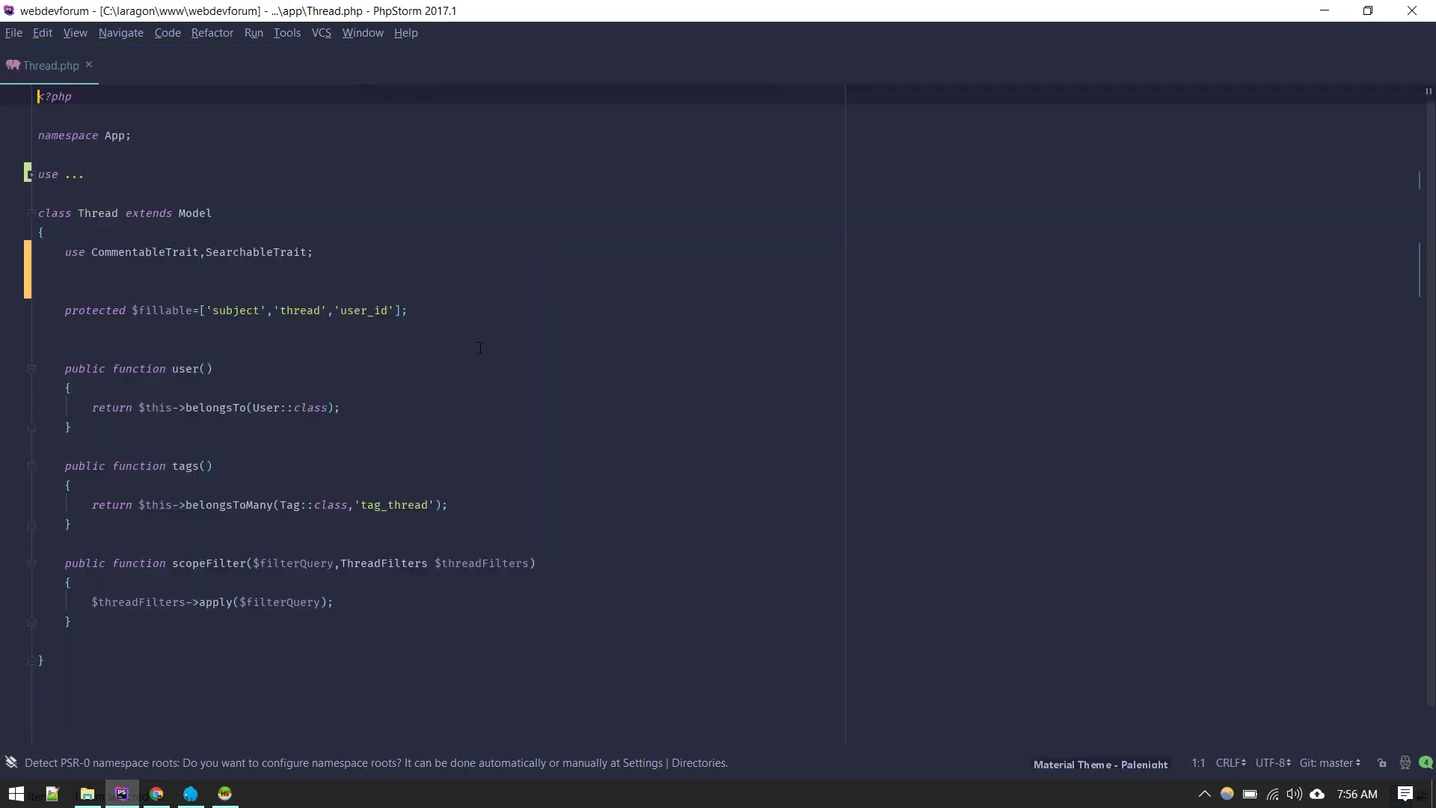
pyautogui.click(480, 350)
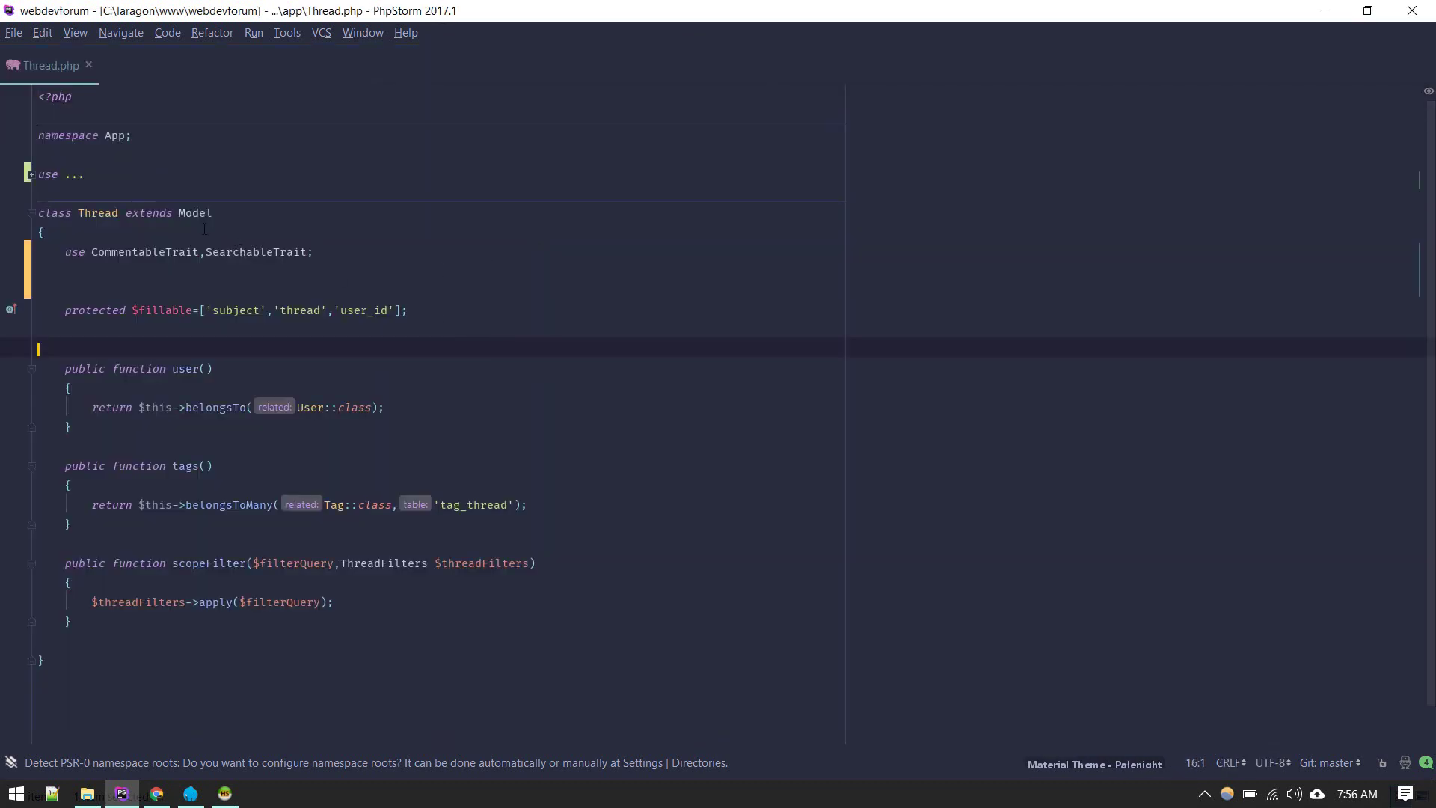
# - Expand the imports and paste a $searchable array (subject 10, thread 8) after $fillable
pyautogui.doubleClick(303, 252)
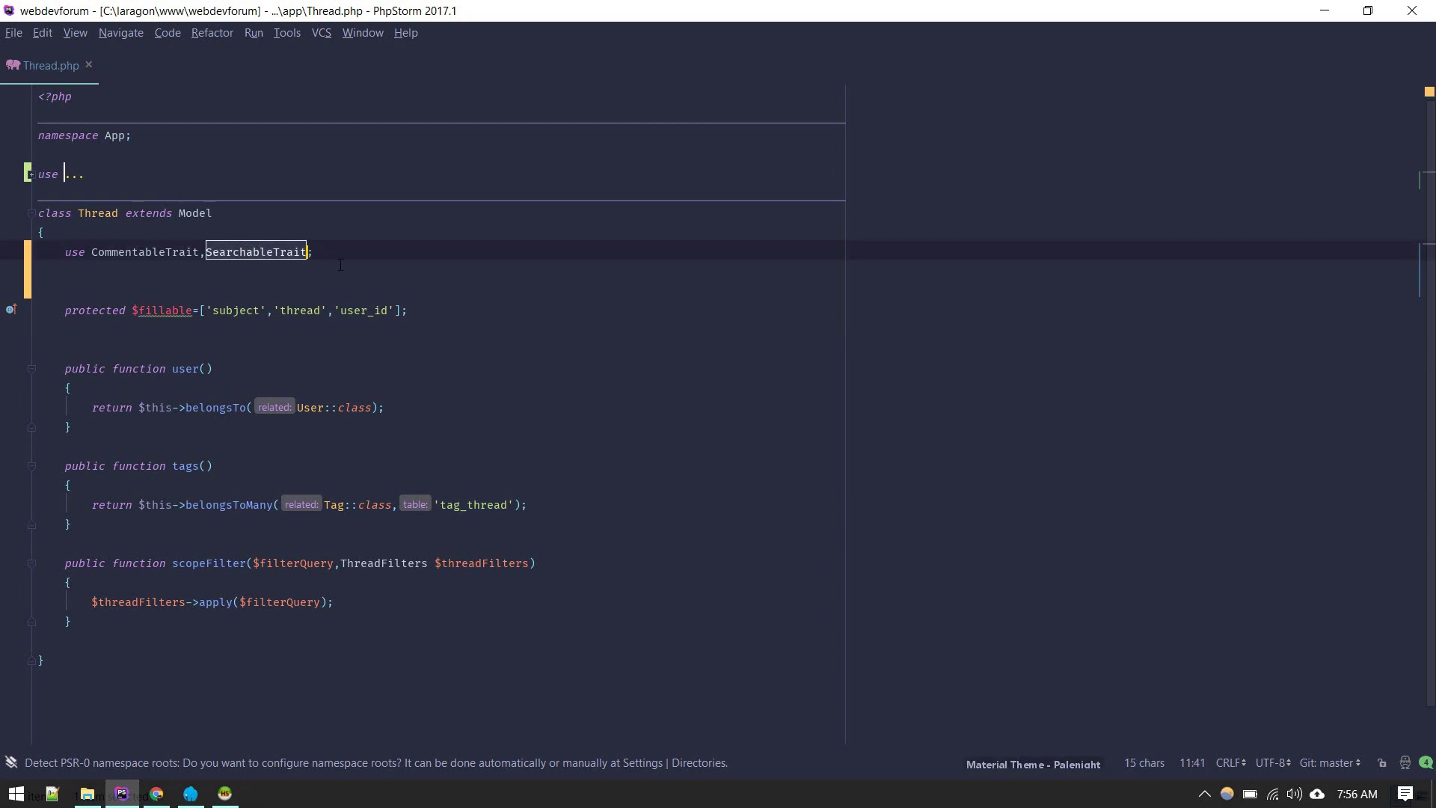
pyautogui.click(27, 175)
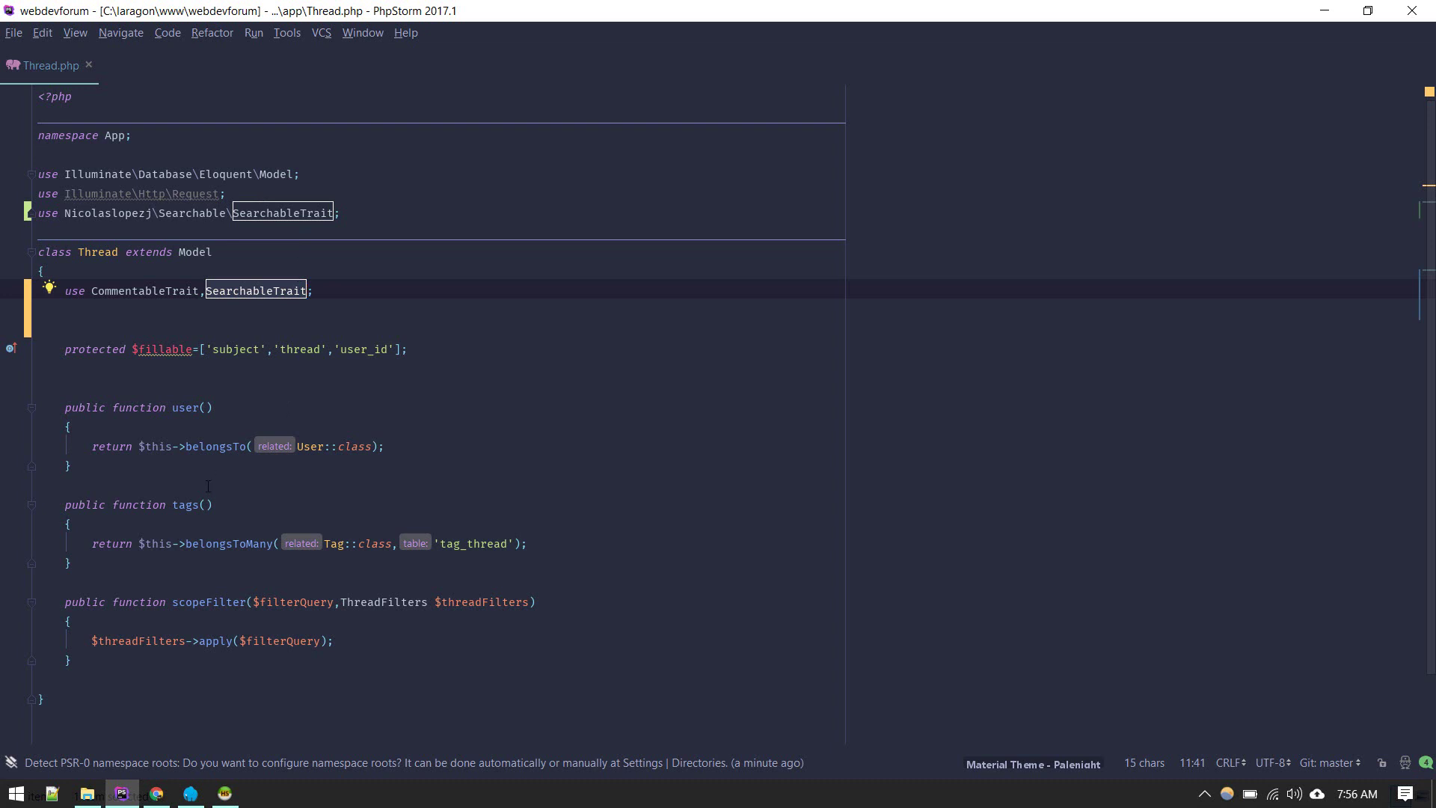
pyautogui.click(135, 368)
pyautogui.press('Return')
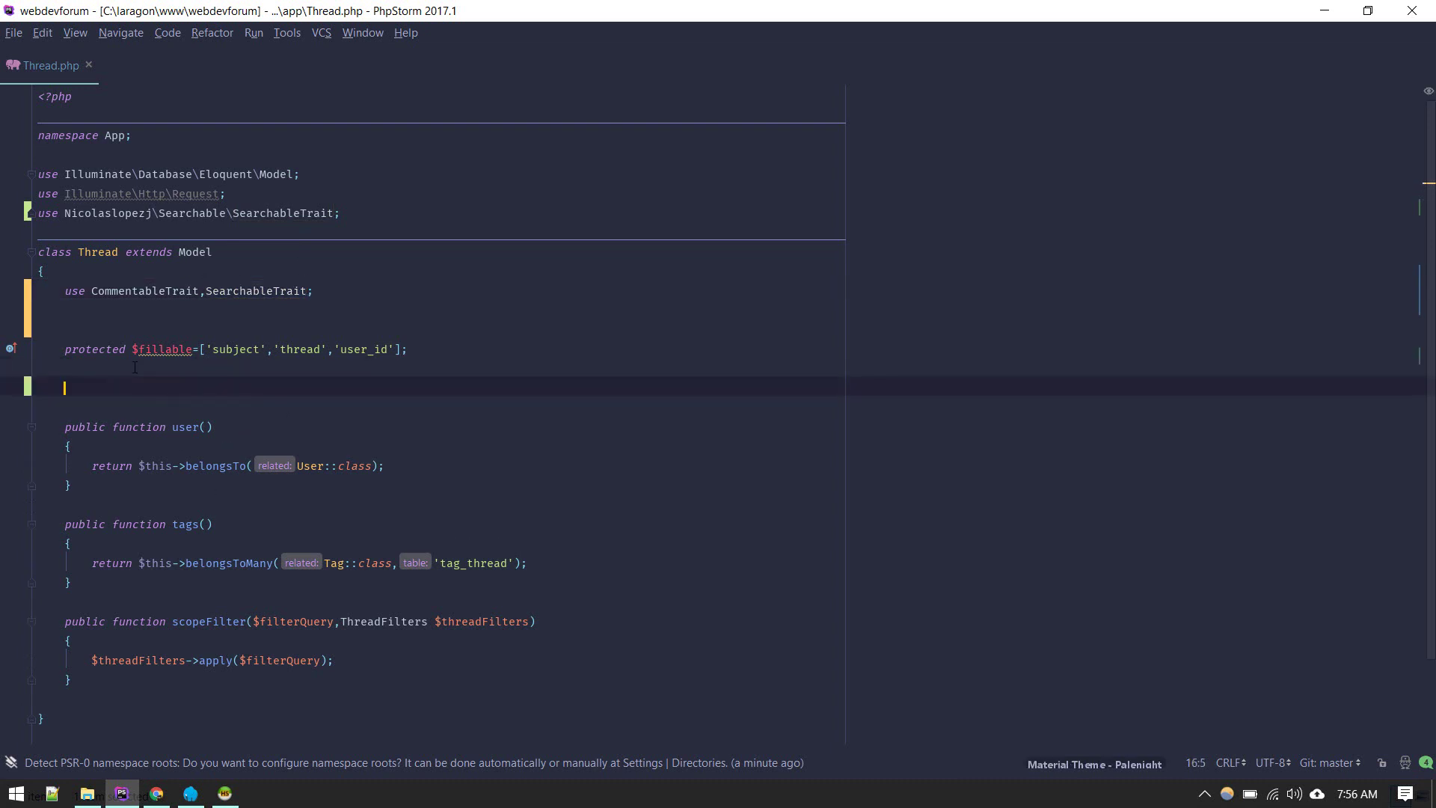
pyautogui.write("protected $searchable = [         /**          * Columns and their priority in search results.          * Columns with higher values are more important.          * Columns with equal values have equal importance.          *          * @var array          */         'columns' => [             'threads.subject' => 10,             'threads.thread' => 8,             // 'posts.title' => 2         ],         // 'joins' => [         //      'posts' => ['users.id','posts.user_id'],         // ],     ];")
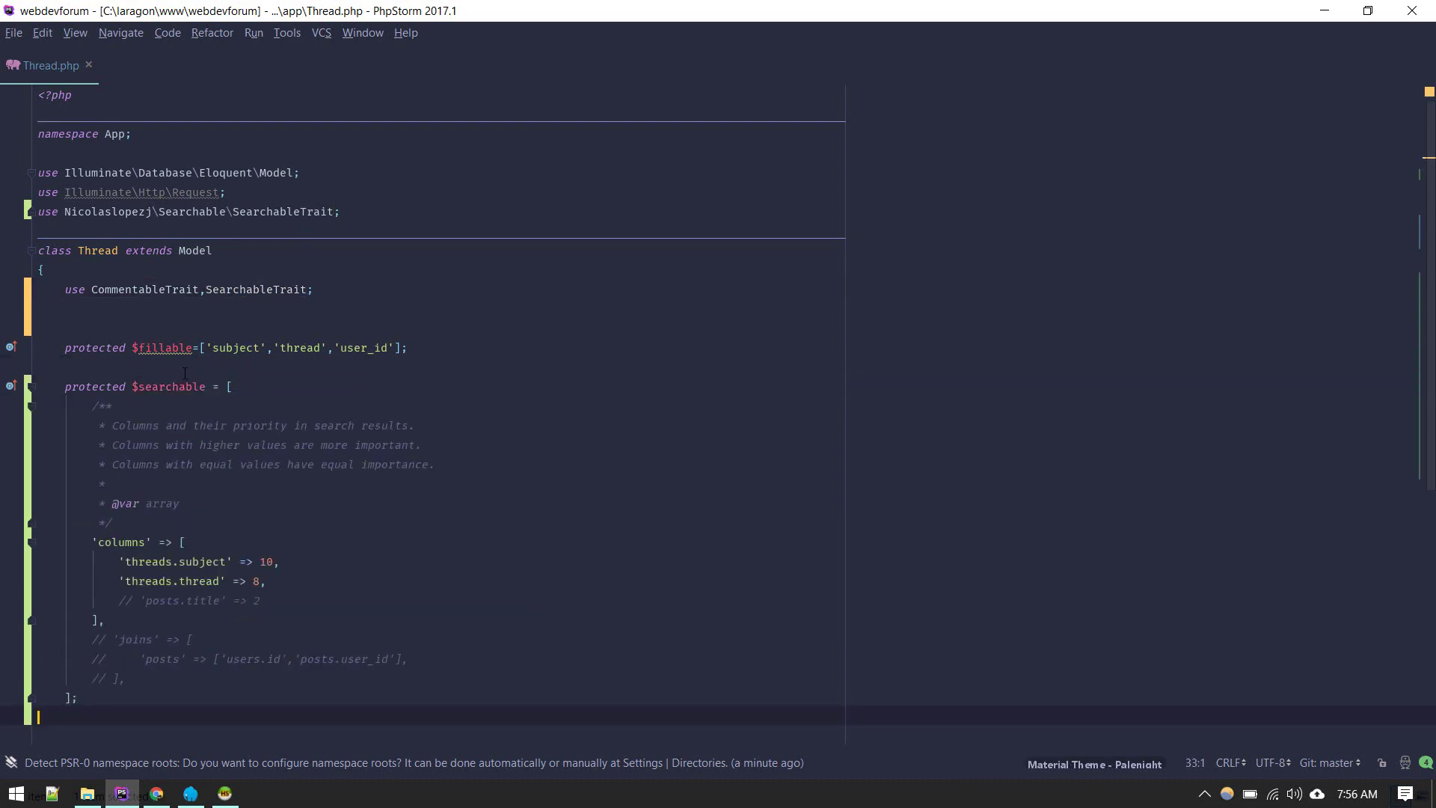
pyautogui.doubleClick(168, 386)
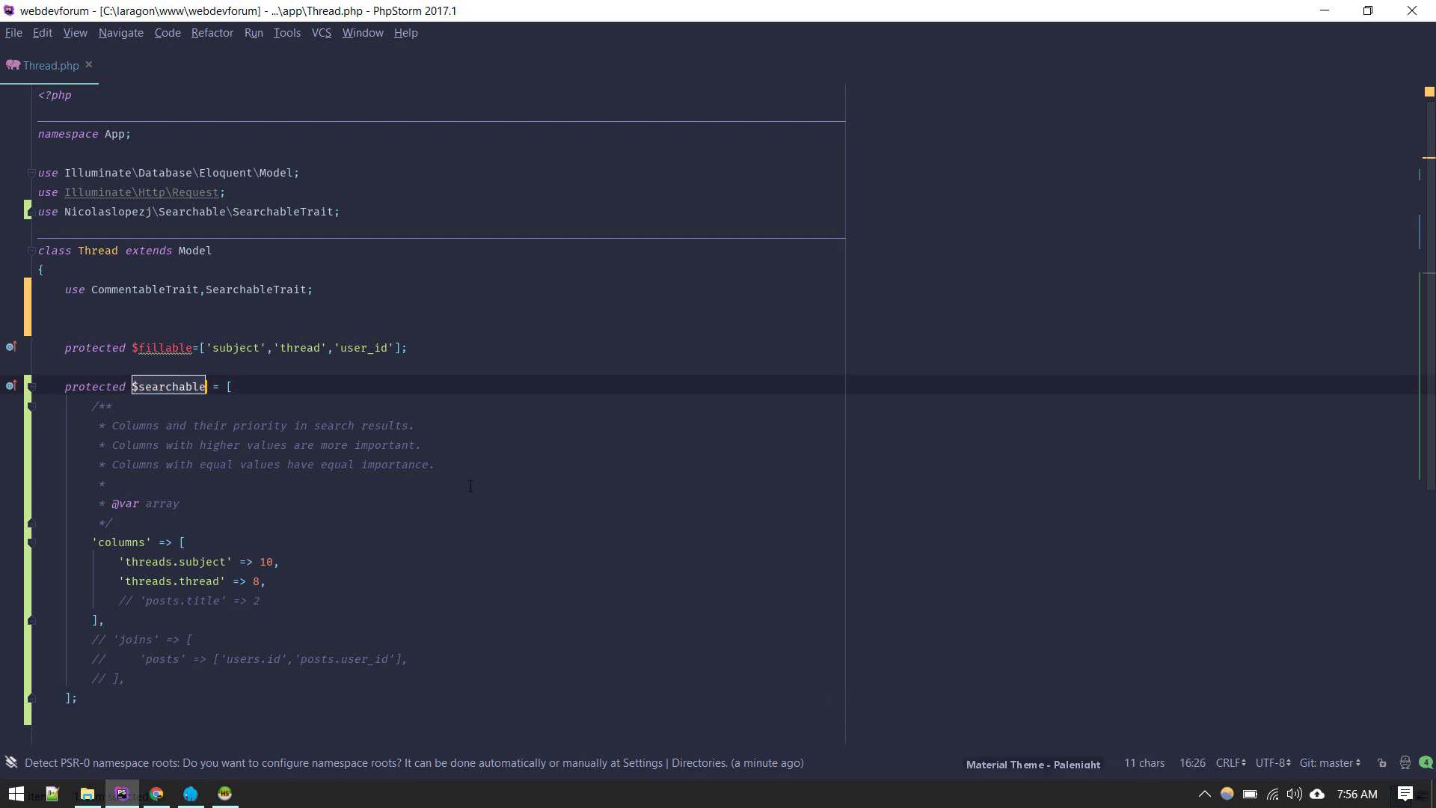
pyautogui.click(265, 498)
pyautogui.scroll(-1, 266, 498)
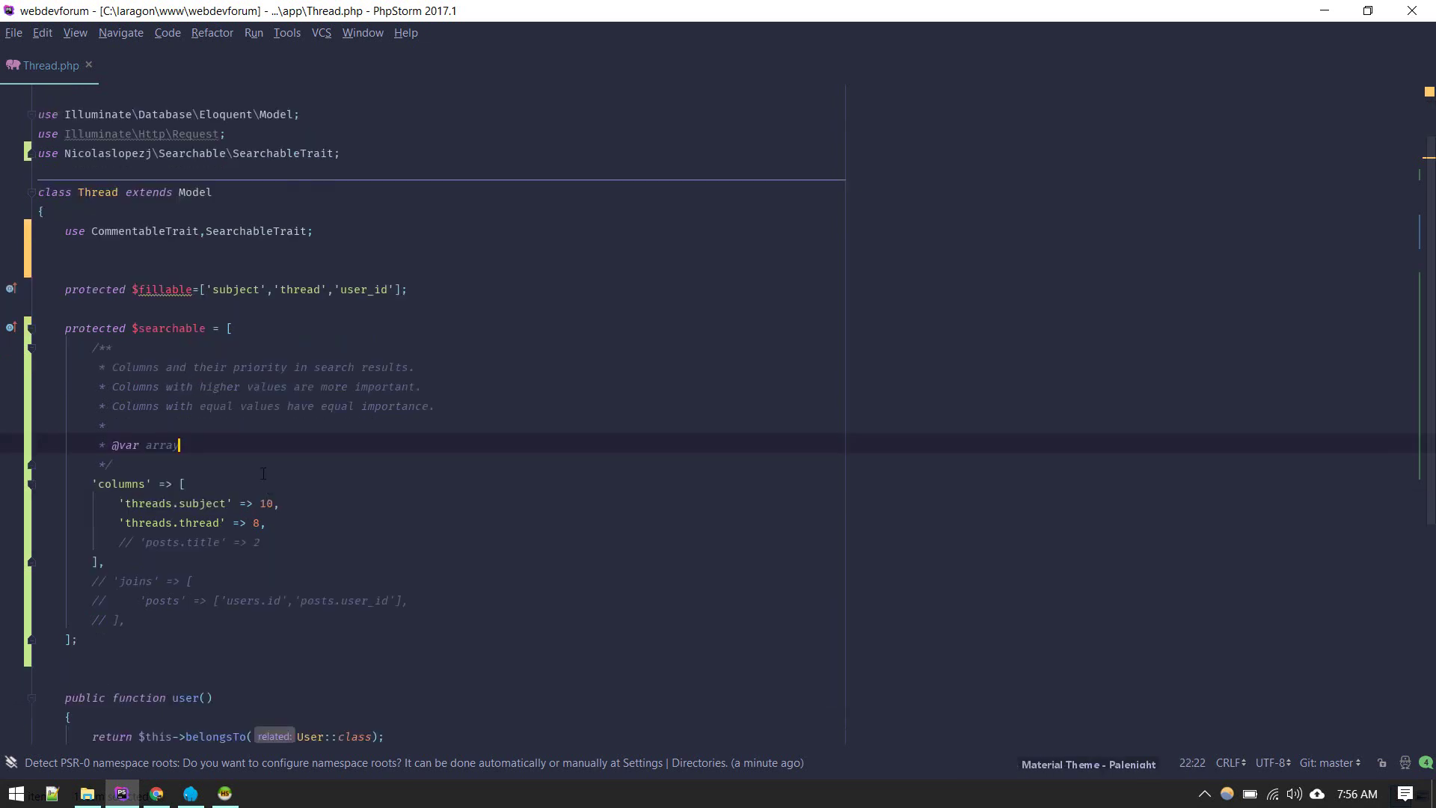
pyautogui.scroll(-3, 449, 449)
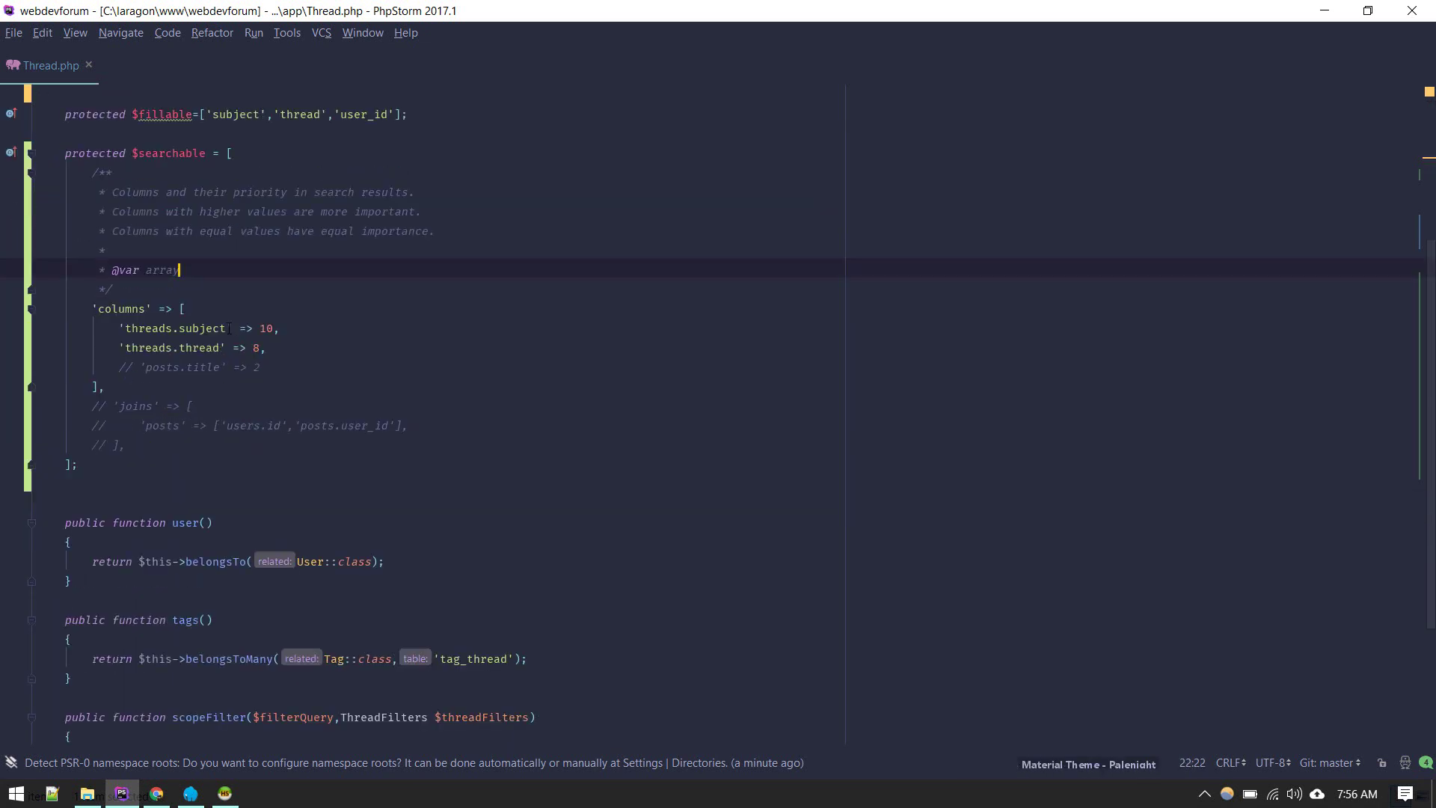
pyautogui.click(226, 795)
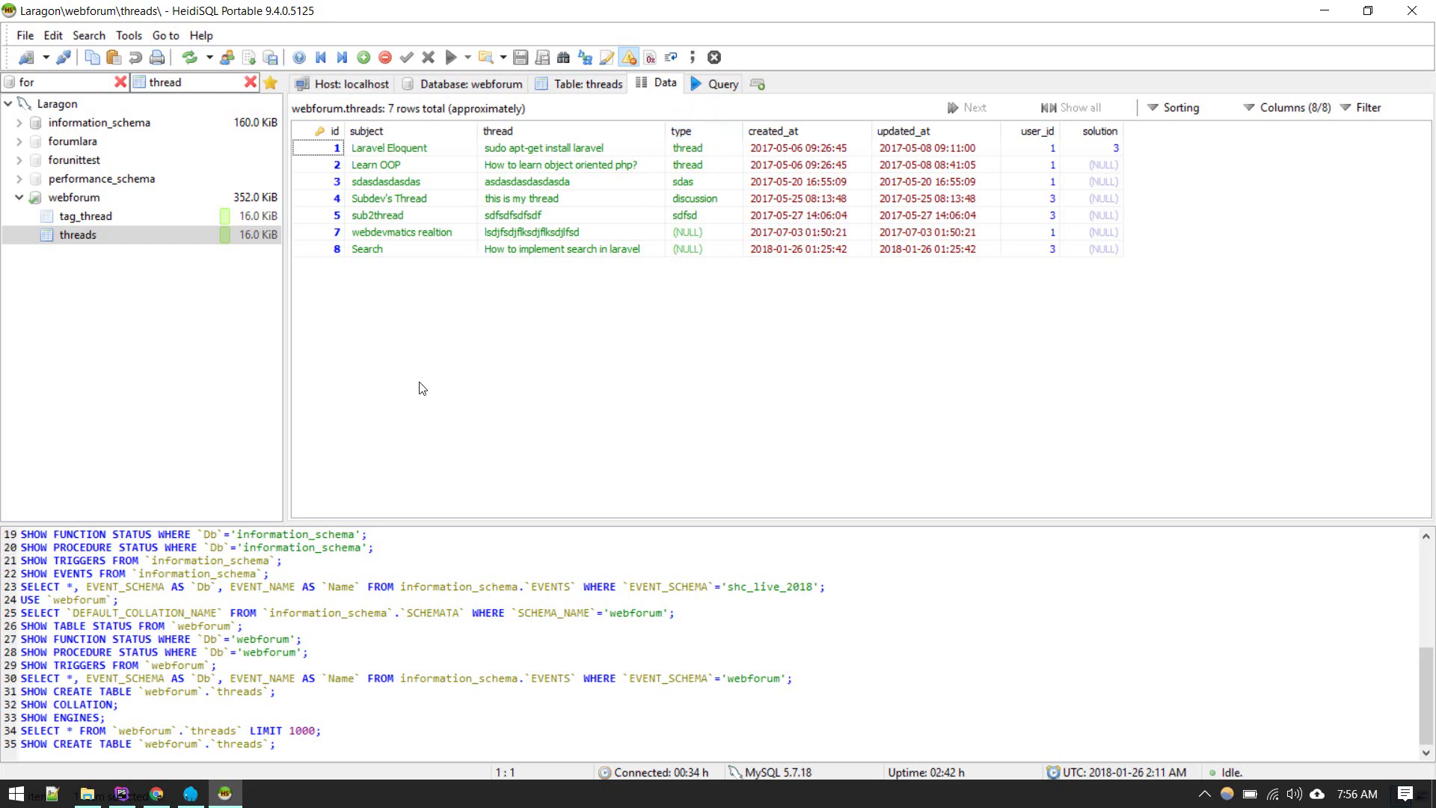
pyautogui.hotkey('alt', 'Tab')
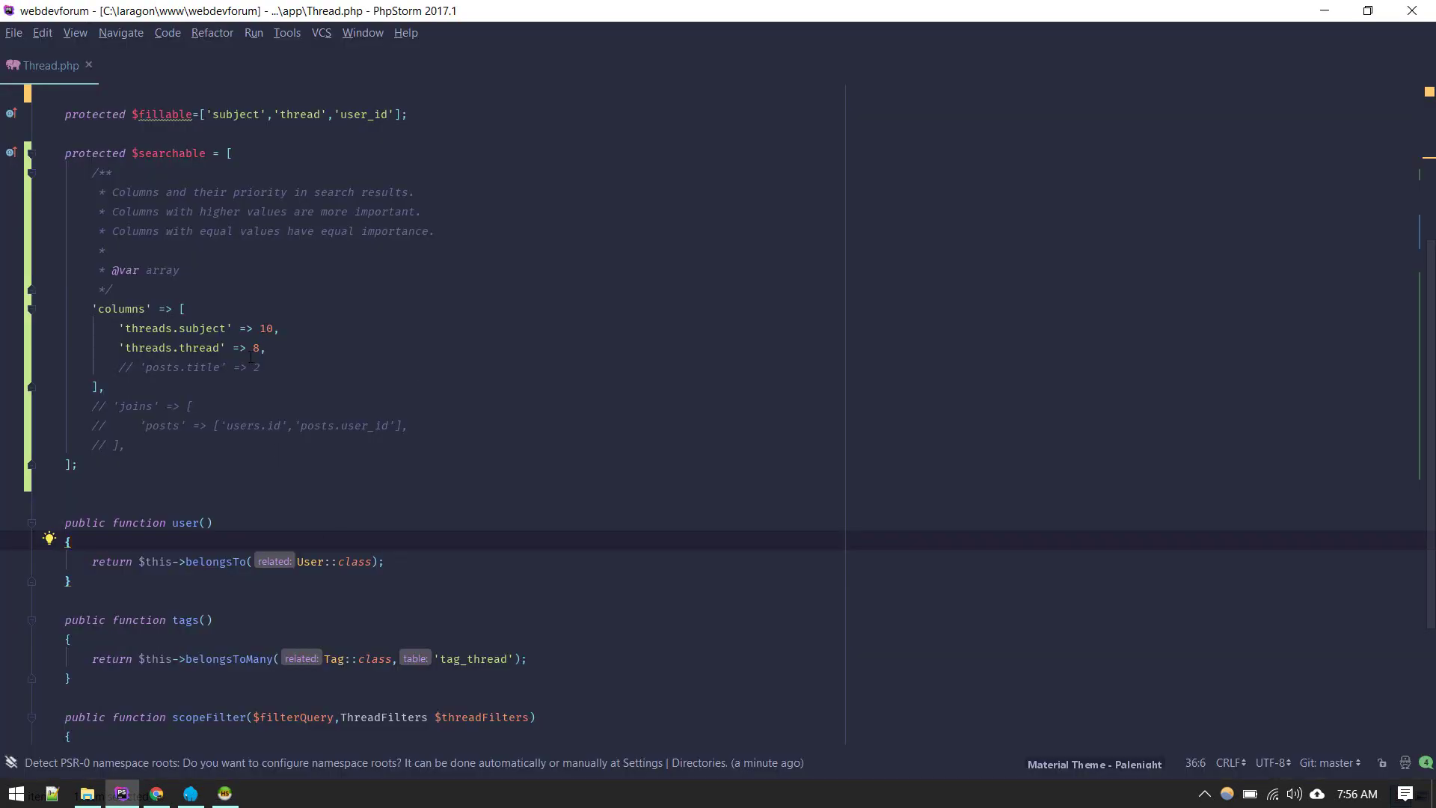
# - Check the threads.subject weight of 10 in Thread.php, then switch to the forum page
pyautogui.moveTo(239, 328); pyautogui.dragTo(282, 327)
pyautogui.hotkey('alt', 'Tab')
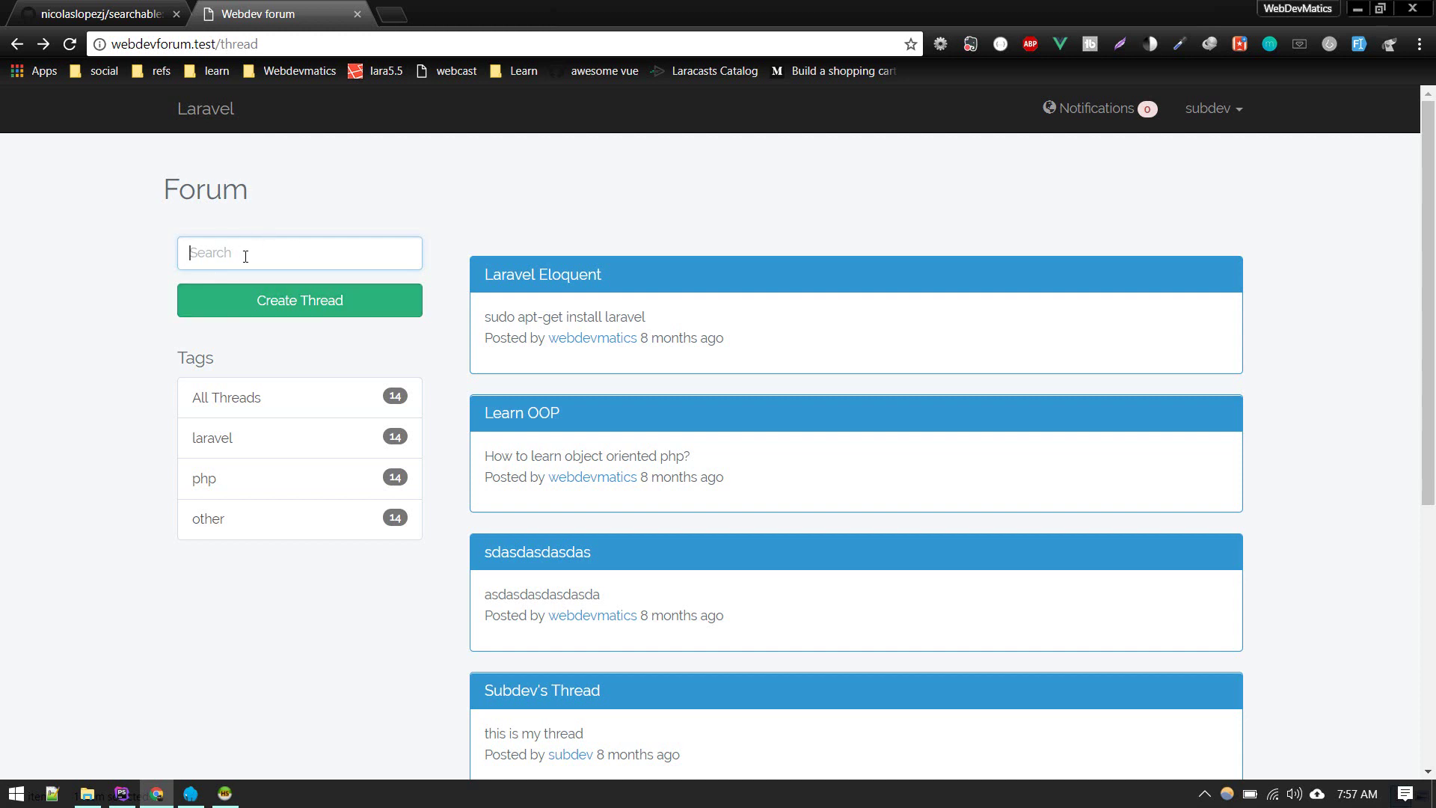
pyautogui.write('sjldfjl')
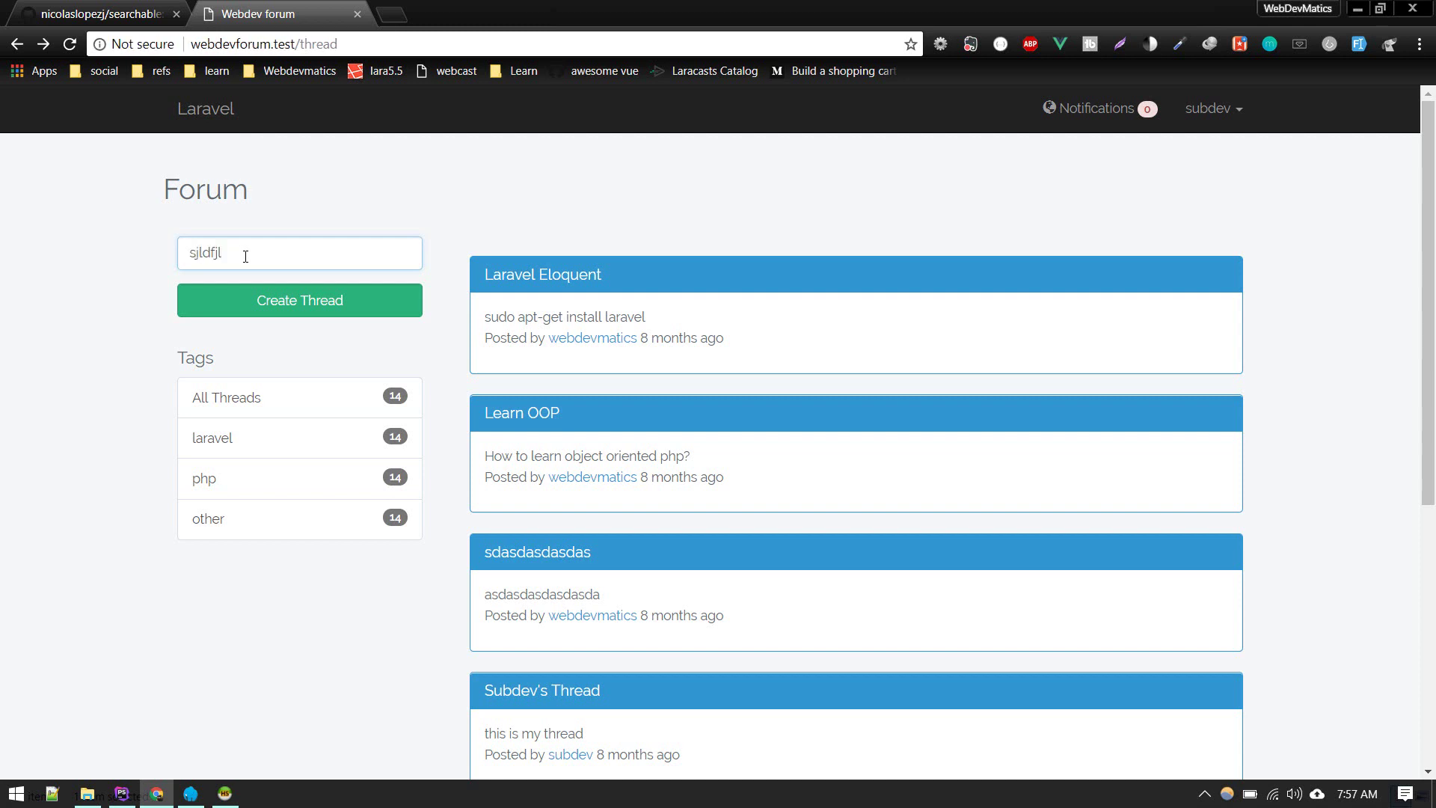
# - Add a new search() method to ThreadController
pyautogui.click(123, 794)
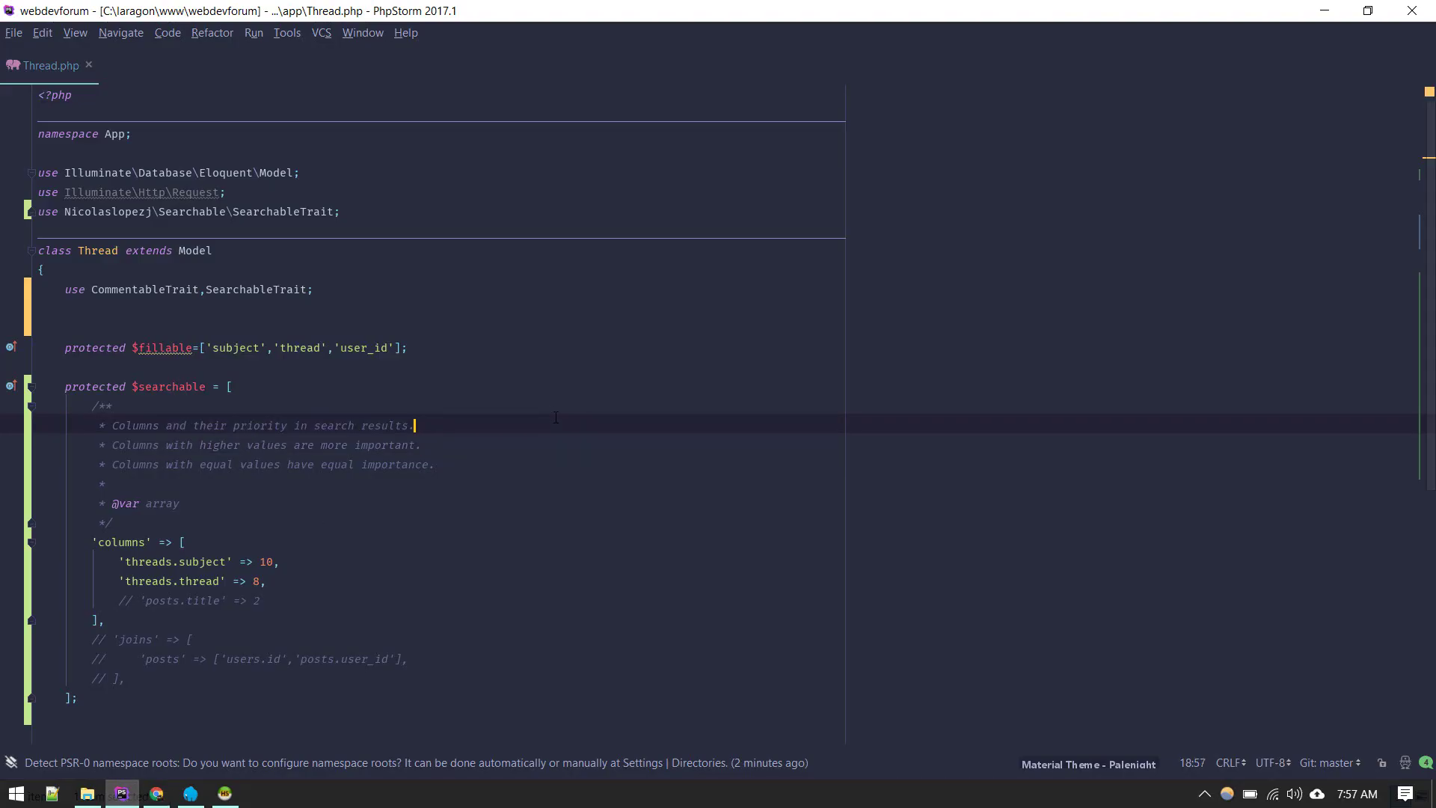
pyautogui.hotkey('ctrl', 'shift', 'n')
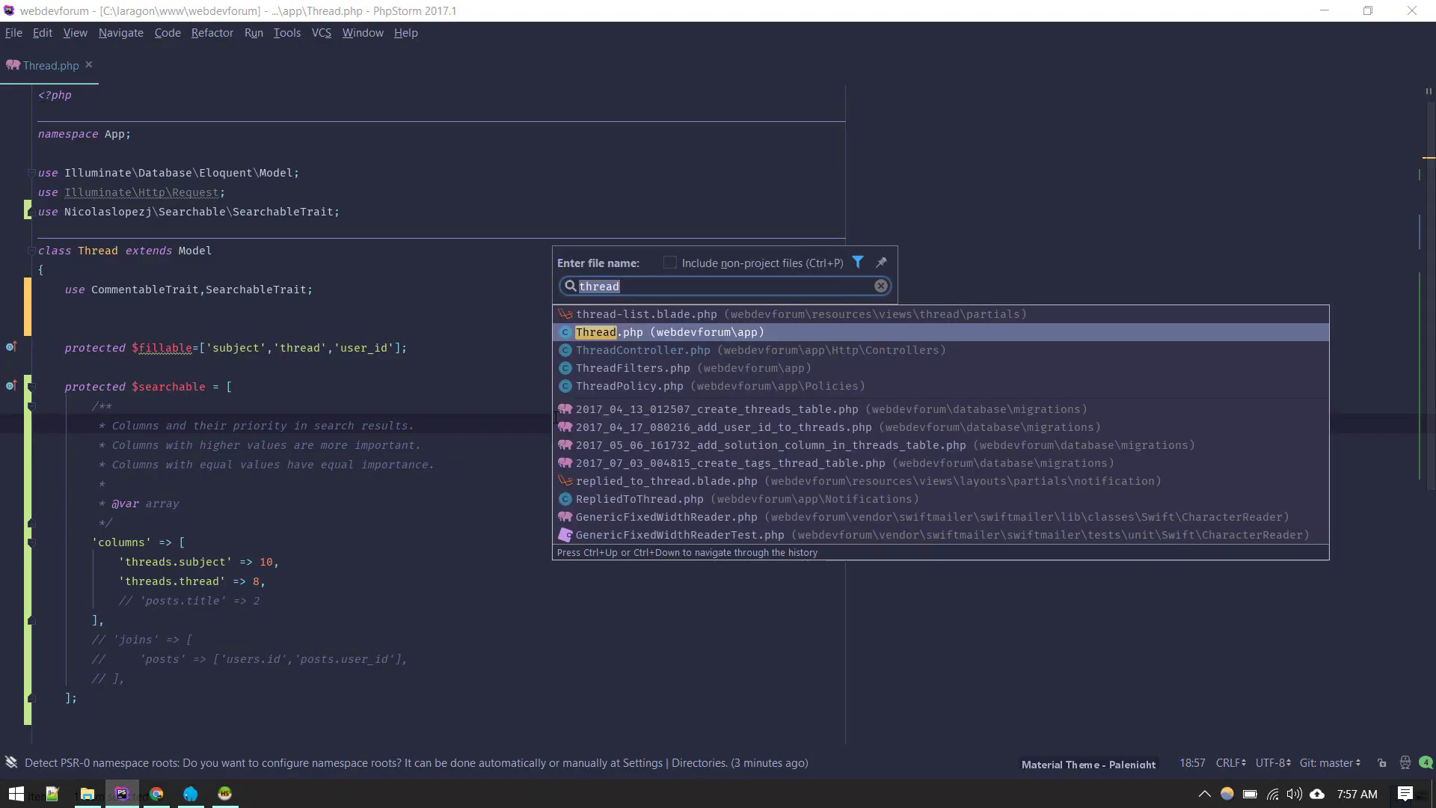
pyautogui.write('threadcon')
pyautogui.press('Return')
pyautogui.write('search')
pyautogui.press('Down')
pyautogui.write('dd(request());')
# - Add a Route::get('thread/search') route in web.php
pyautogui.hotkey('ctrl', 'shift', 'n')
pyautogui.write('web')
pyautogui.press('Return')
pyautogui.write("Route::get('thread/search','ThreadController@search');")
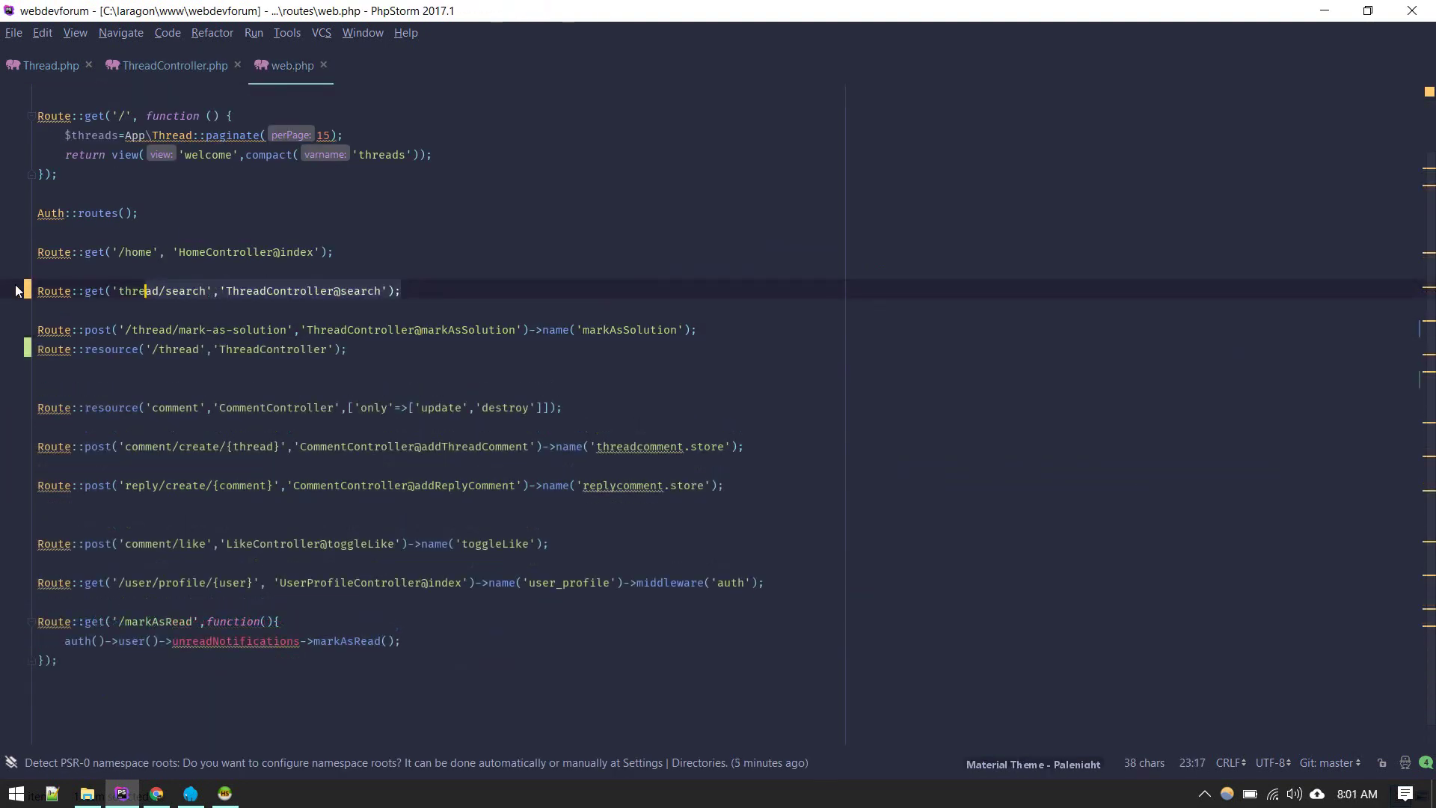
pyautogui.moveTo(17, 291); pyautogui.dragTo(3, 288)
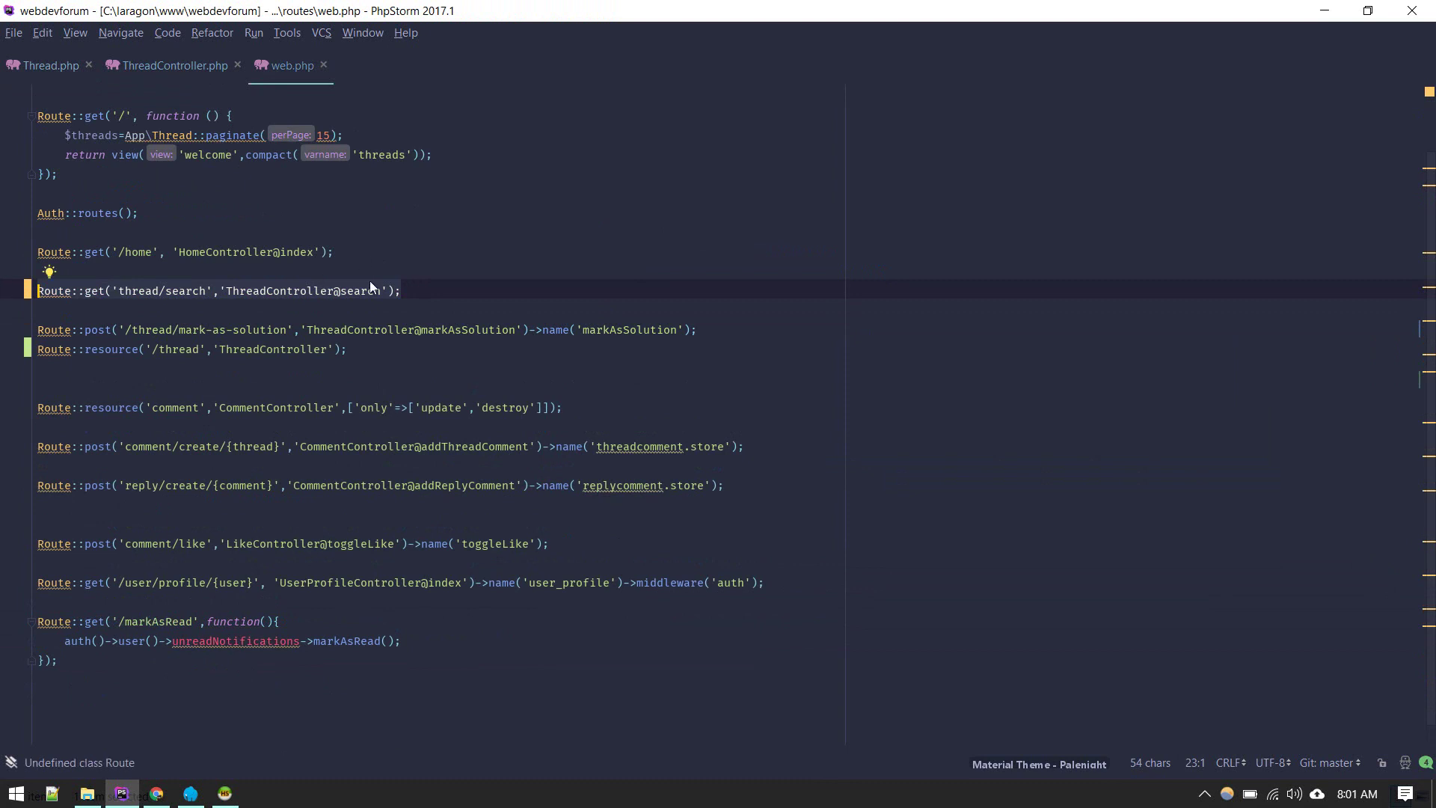
pyautogui.click(333, 252)
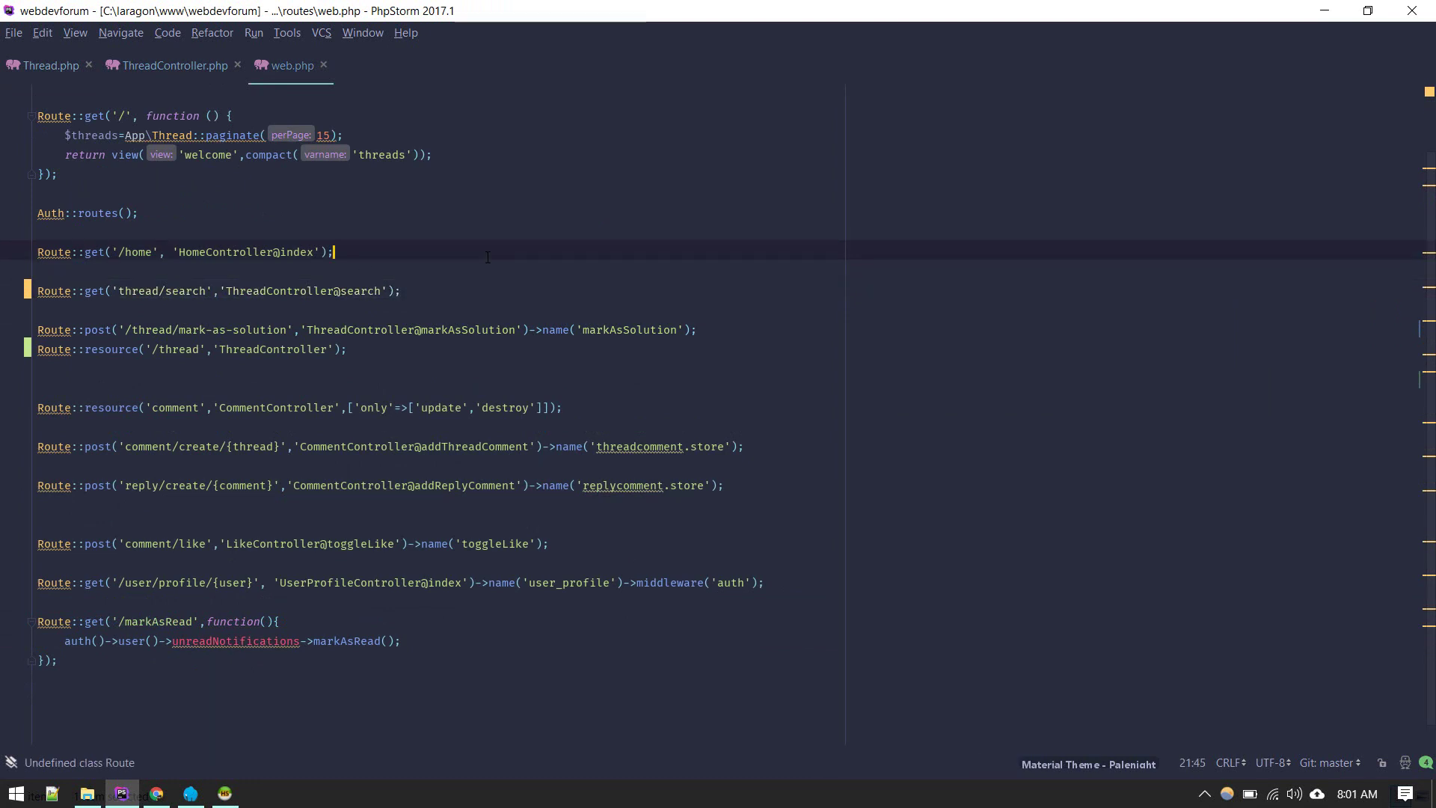
# - Make search() dump the request with dd(request()) and test a forum search
pyautogui.click(174, 64)
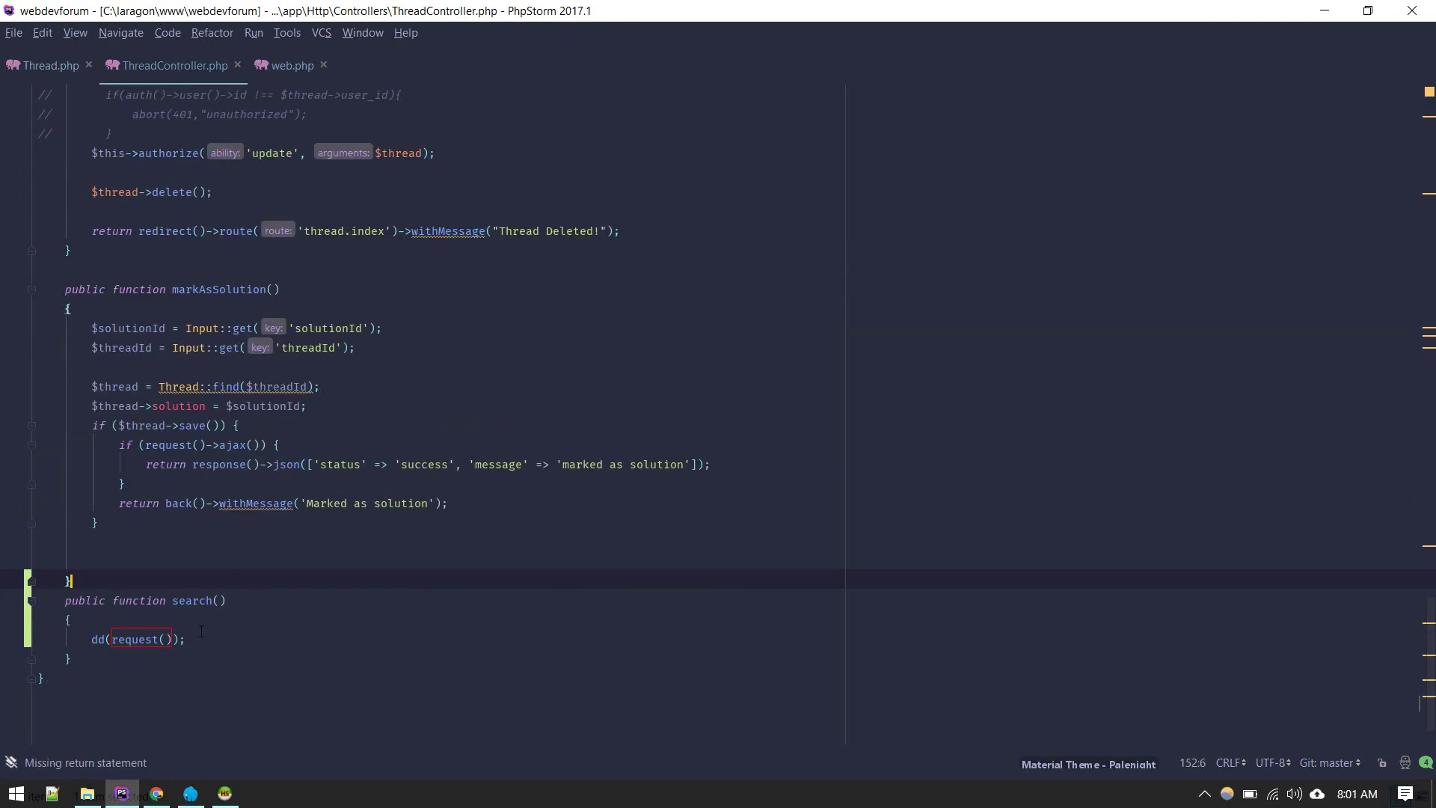
pyautogui.press('Down')
pyautogui.press('Down')
pyautogui.hotkey('alt', 'Tab')
pyautogui.hotkey('alt', 'Tab')
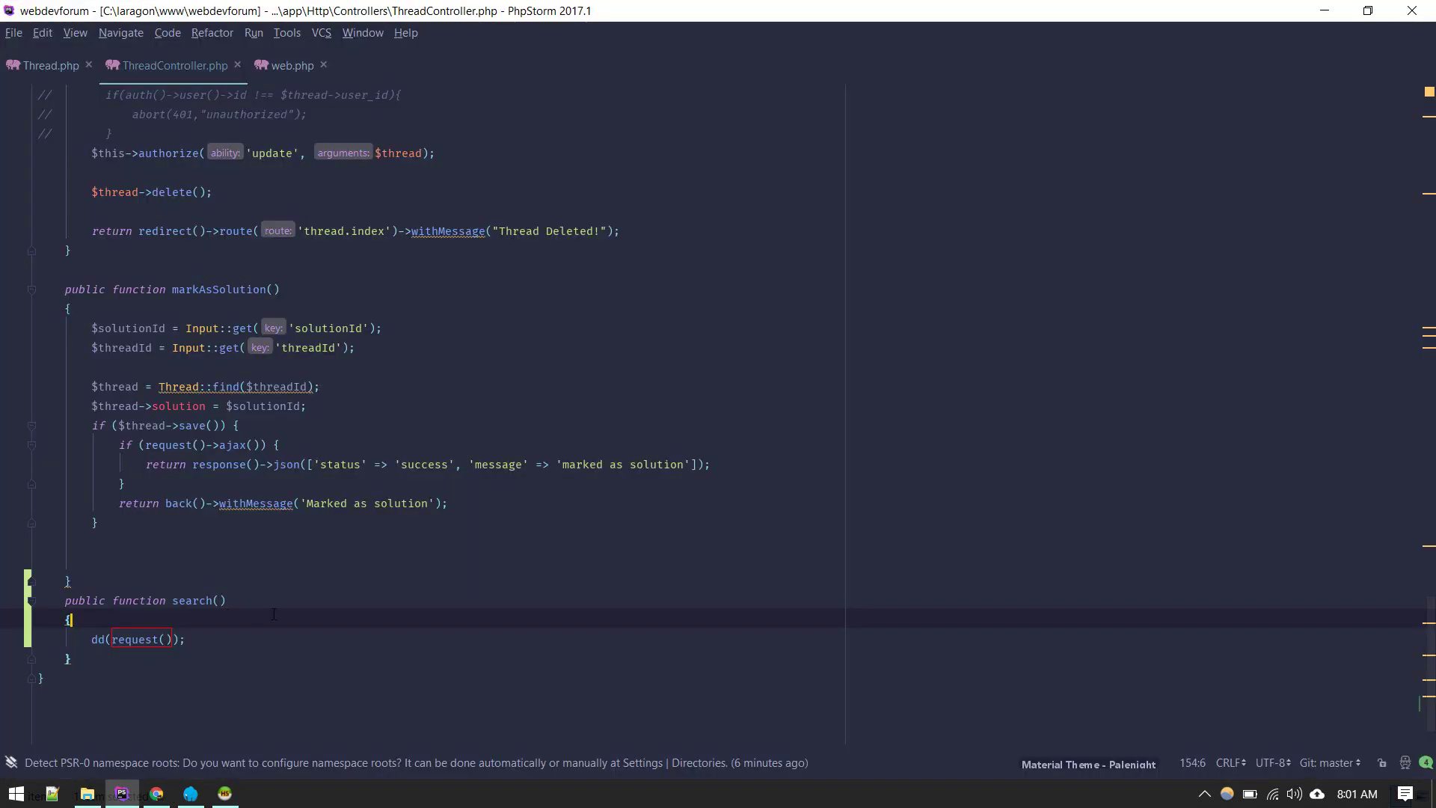
pyautogui.hotkey('alt', 'Tab')
pyautogui.click(239, 258)
pyautogui.write('sdkljs')
pyautogui.press('Return')
pyautogui.hotkey('alt', 'Tab')
# - Give the sidebar search form's input the attribute name="query"
pyautogui.click(55, 68)
pyautogui.click(158, 76)
pyautogui.click(168, 639)
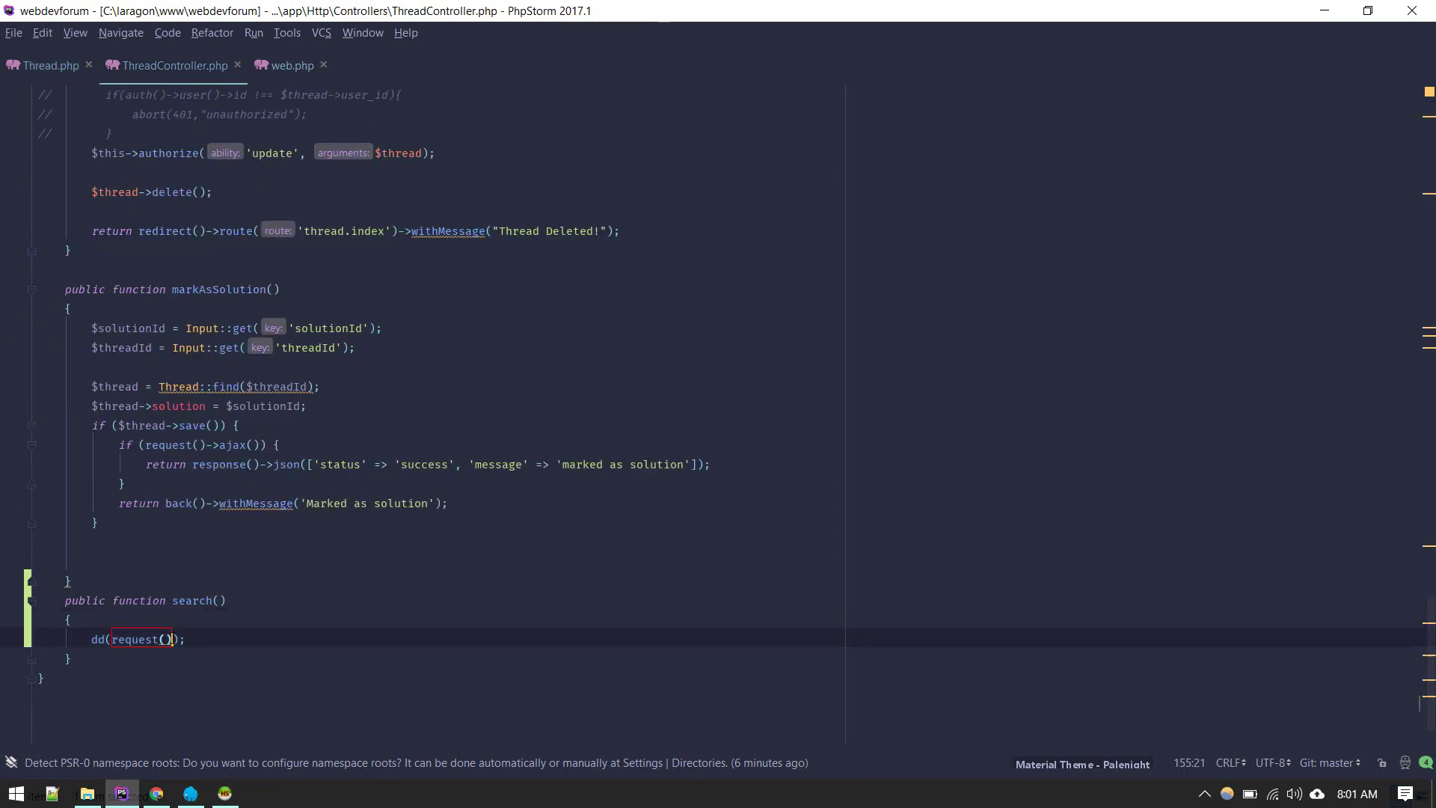
pyautogui.write('->al')
pyautogui.hotkey('ctrl', 'Tab')
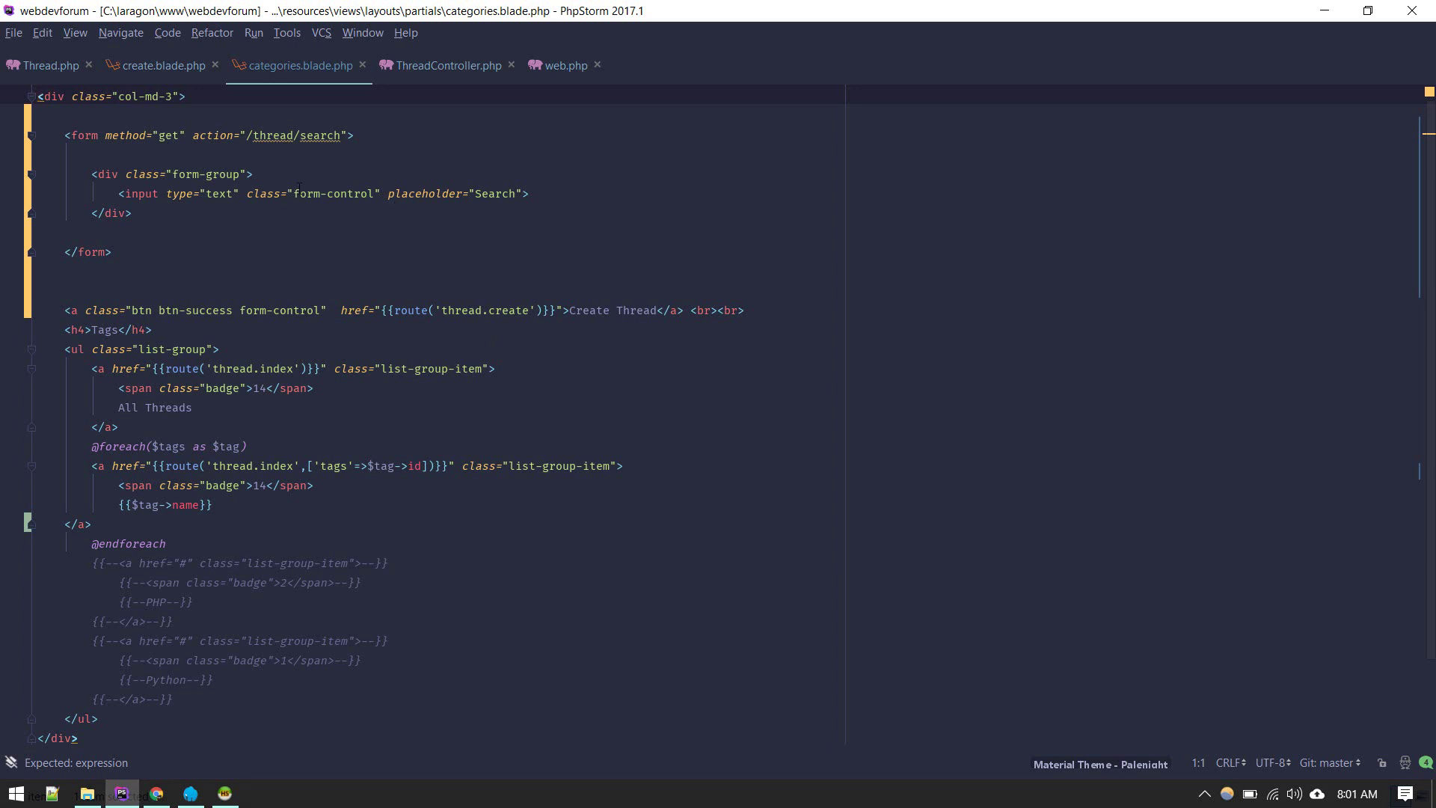
pyautogui.click(240, 193)
pyautogui.write('name=')
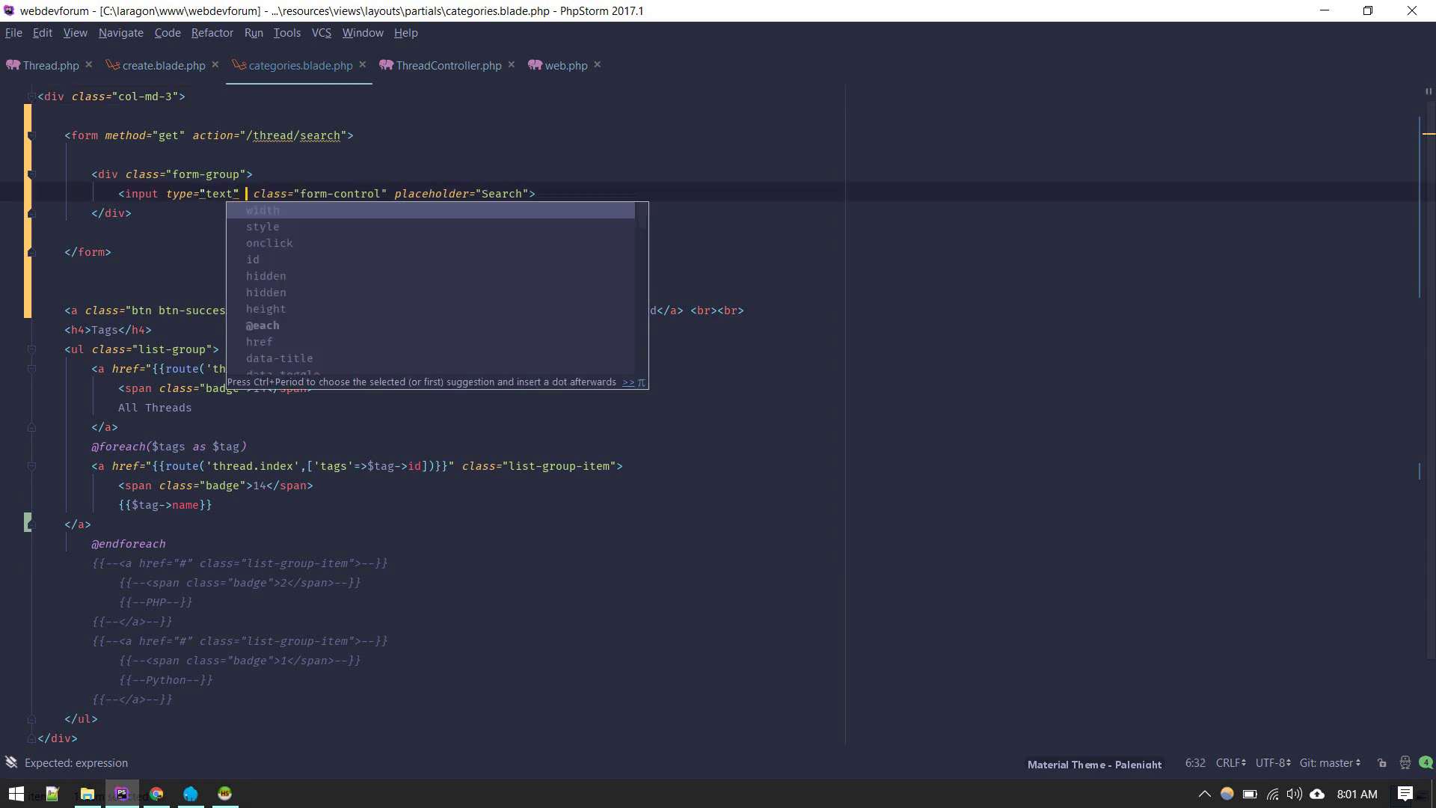
pyautogui.hotkey('ctrl', 'space')
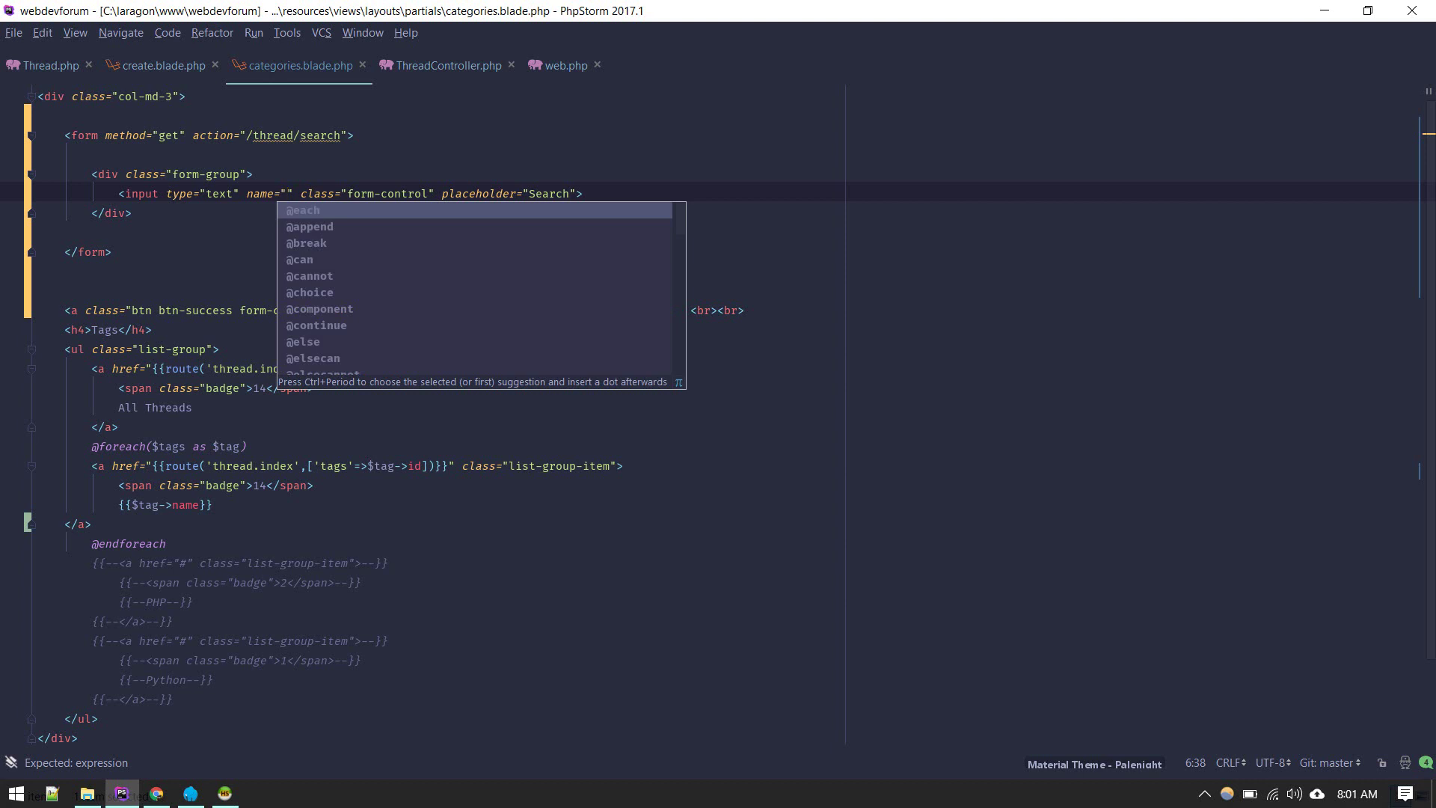
pyautogui.write('query')
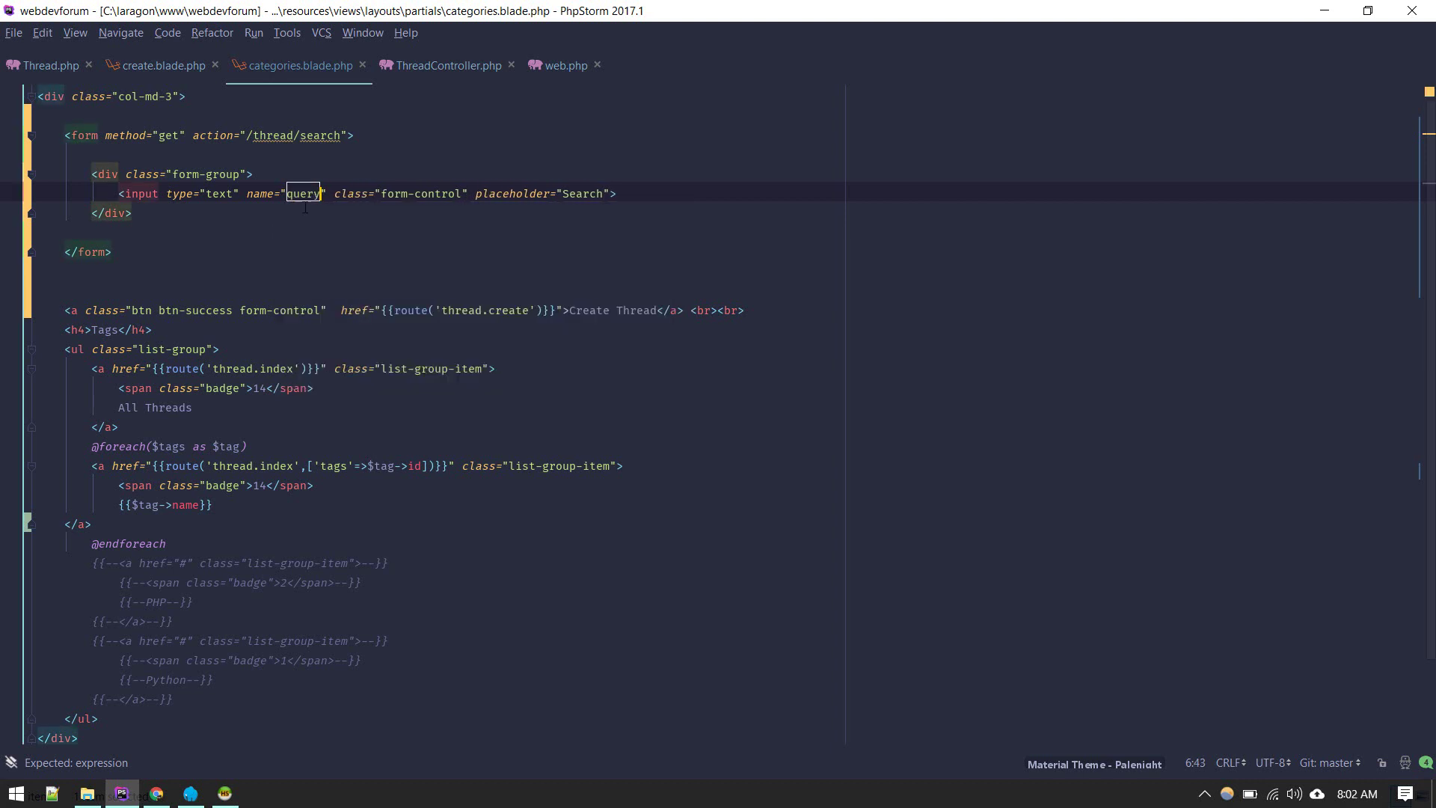
pyautogui.click(322, 213)
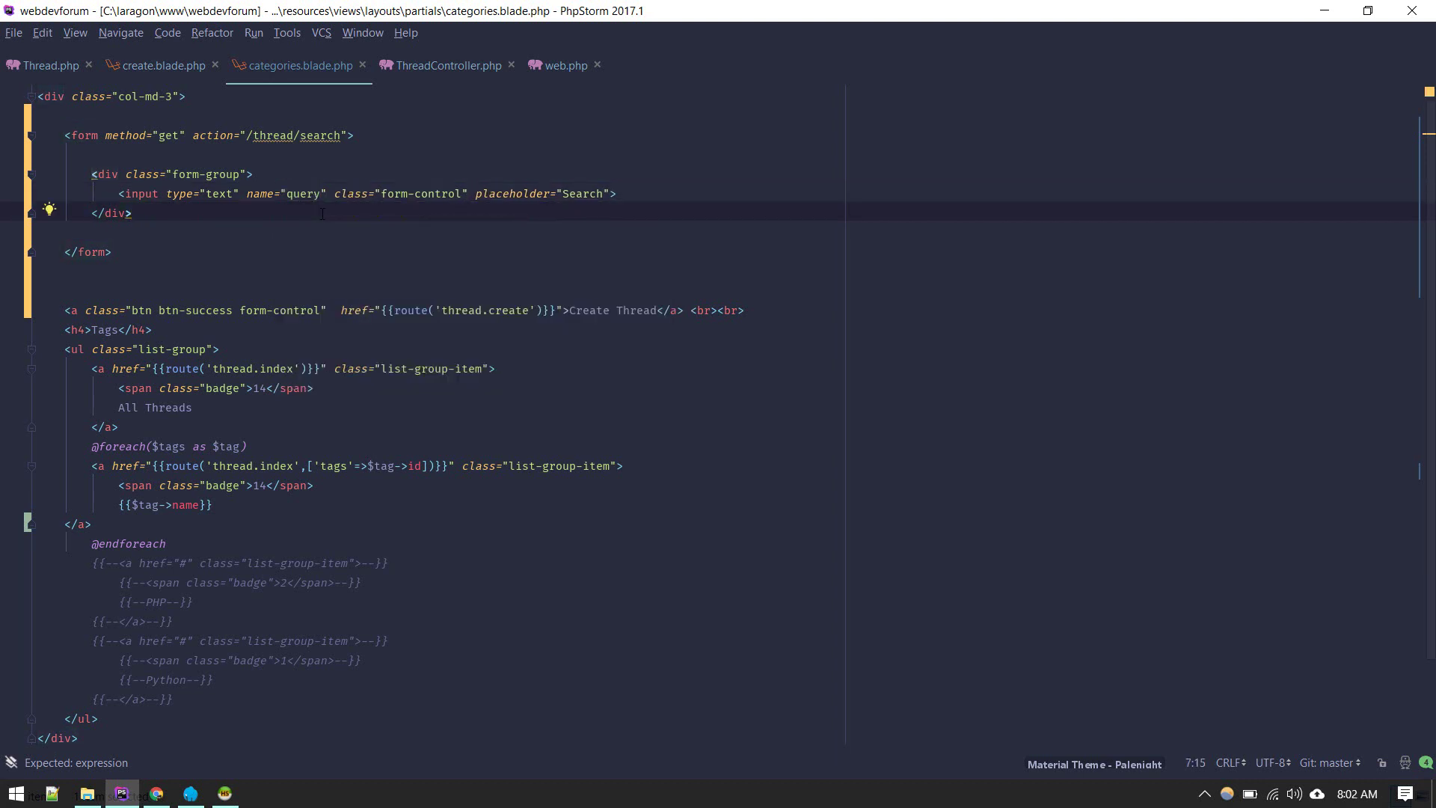
# - Resubmit a forum search to confirm the query term reaches /thread/search
pyautogui.hotkey('alt', 'Tab')
pyautogui.click(17, 42)
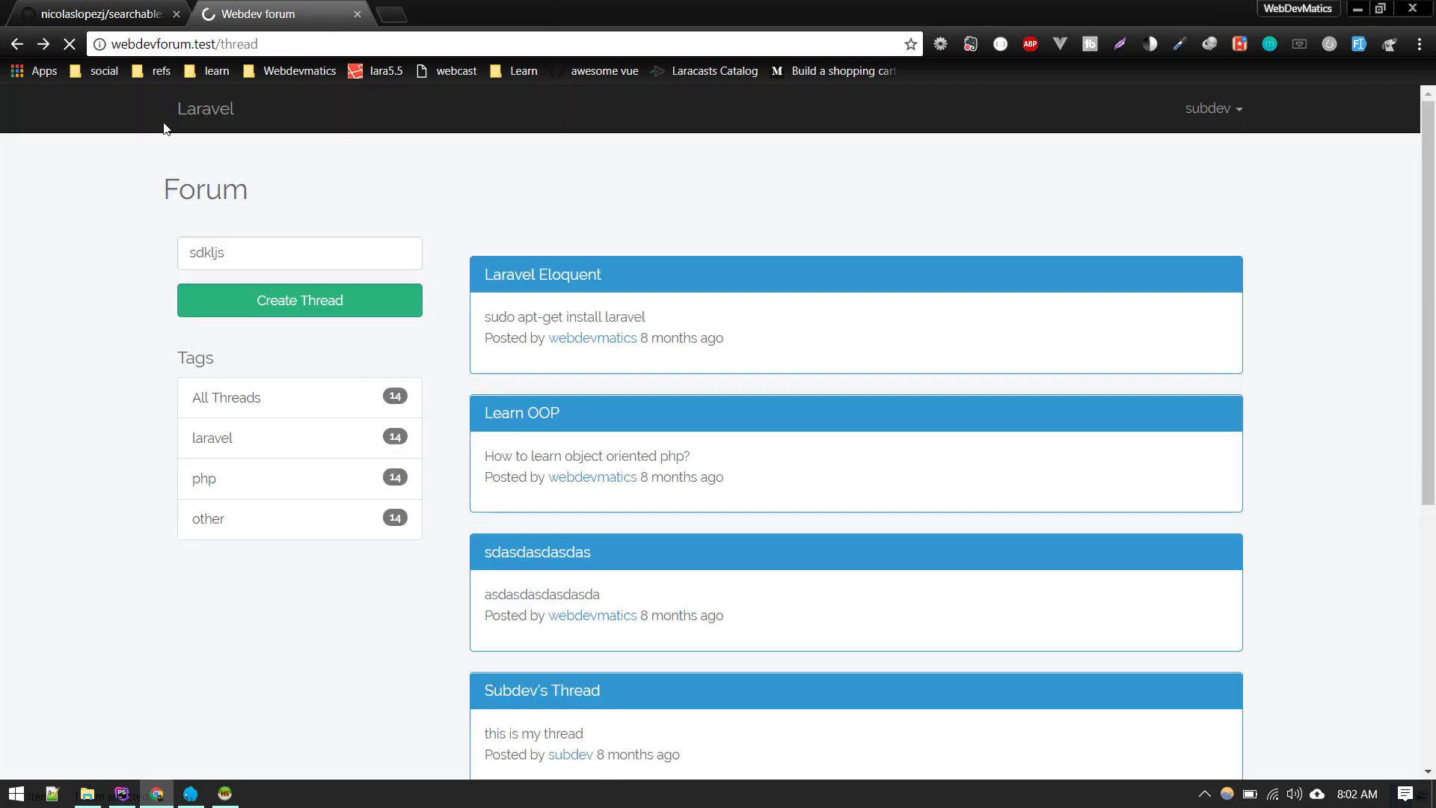
pyautogui.click(221, 255)
pyautogui.write('sdhfkdhk')
pyautogui.press('Return')
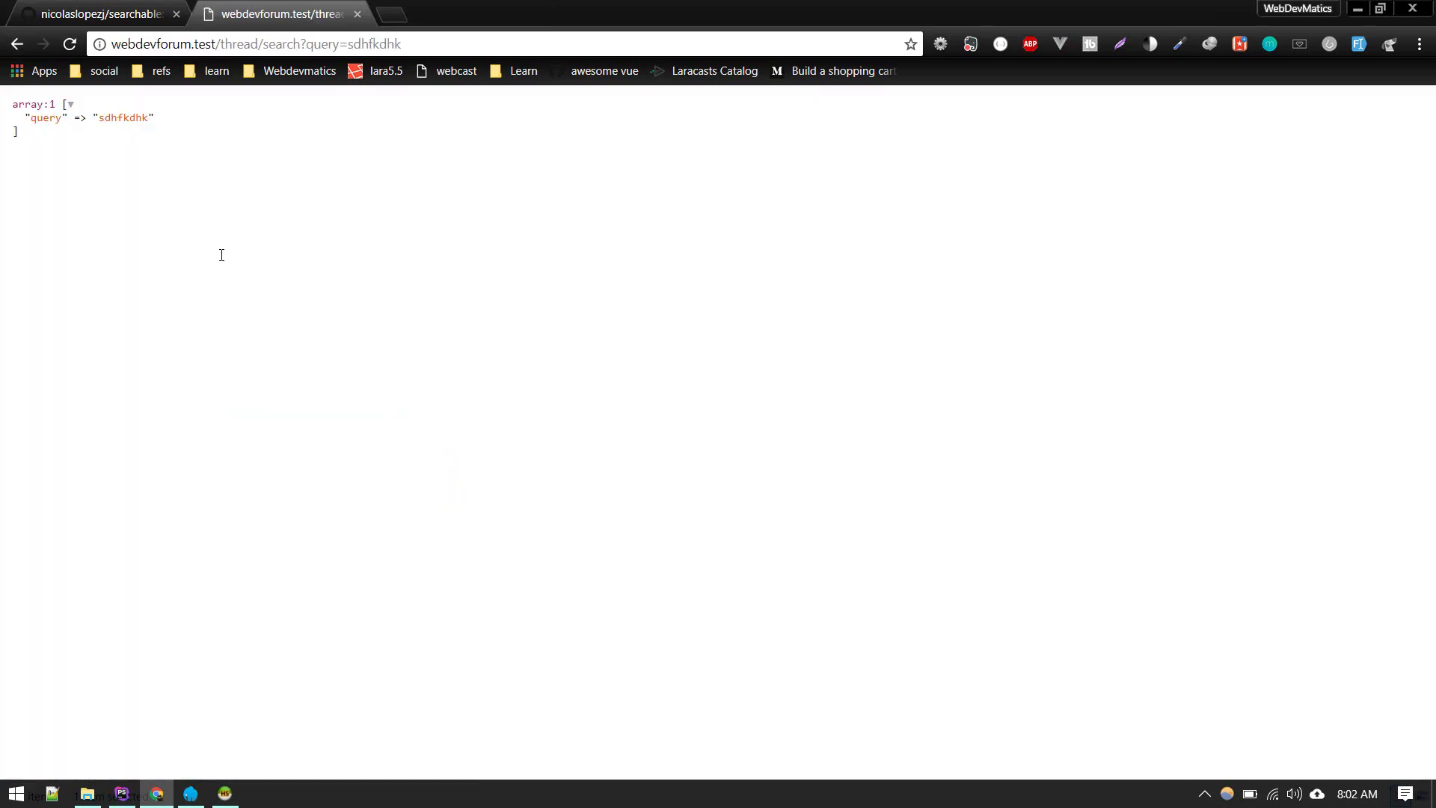
pyautogui.hotkey('alt', 'Tab')
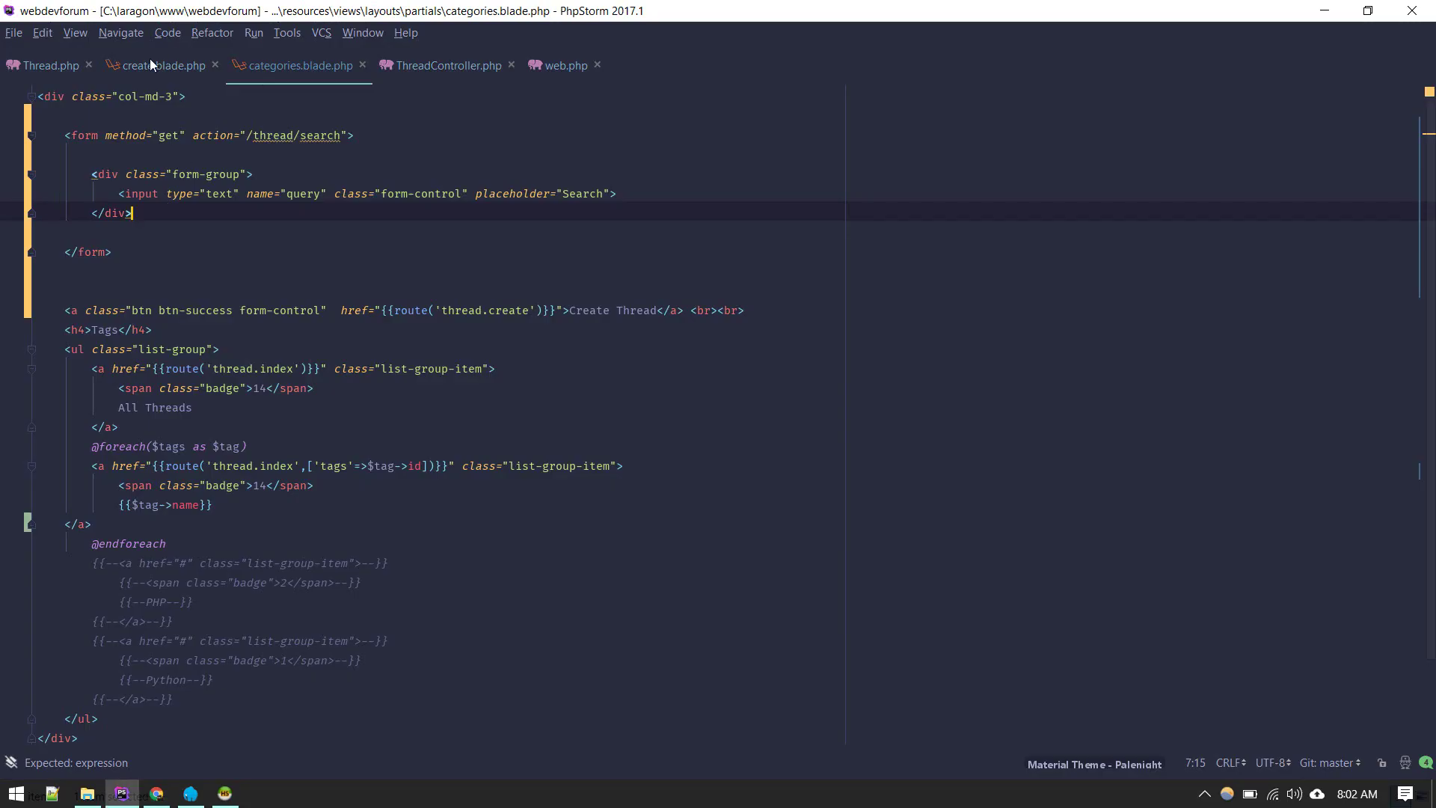
# - Replace the dd line in search() with $query = request('query'); and reopen the Searchable docs
pyautogui.hotkey('ctrl', 'Tab')
pyautogui.hotkey('ctrl', 'shift', 'Left')
pyautogui.hotkey('ctrl', 'shift', 'Left')
pyautogui.hotkey('ctrl', 'shift', 'Left')
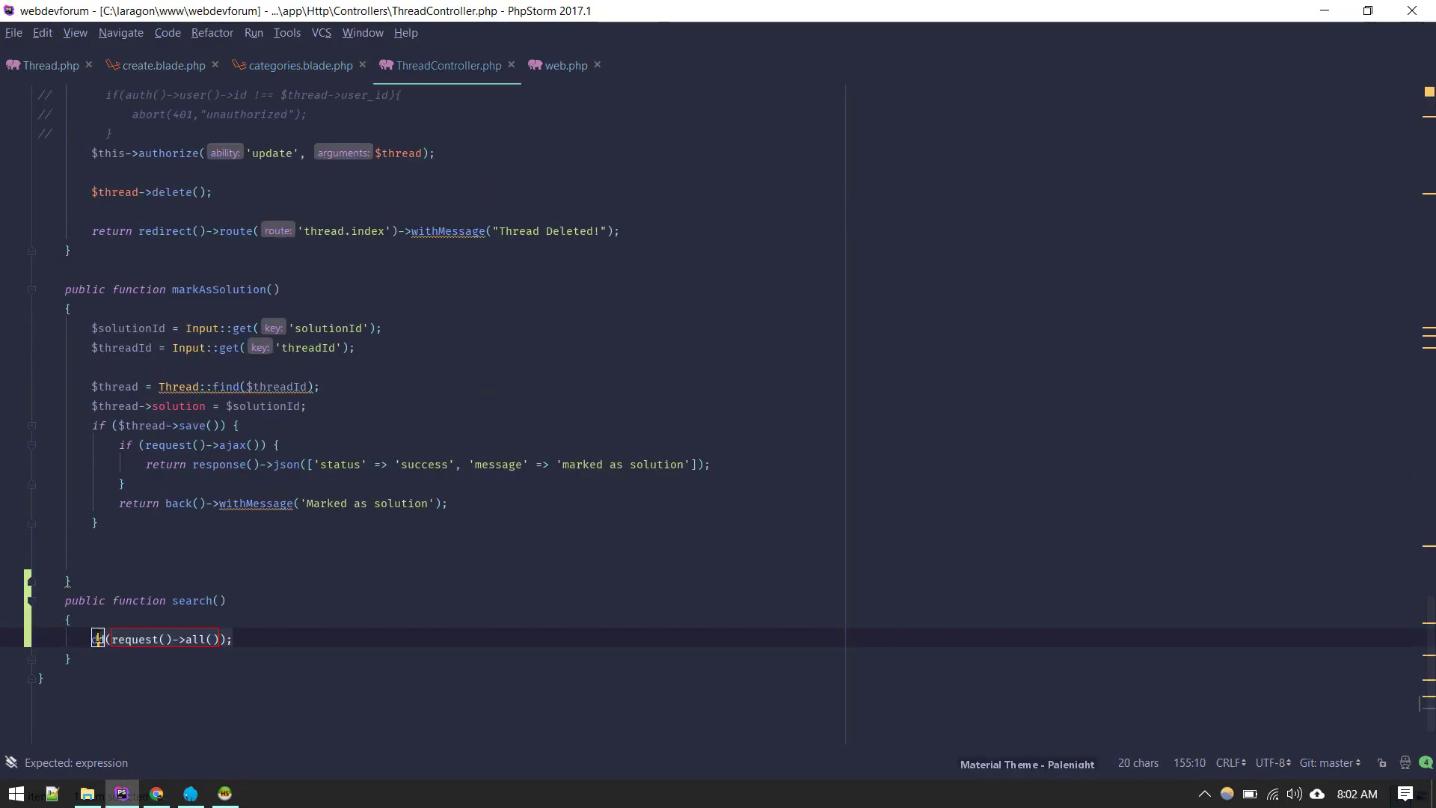
pyautogui.press('BackSpace')
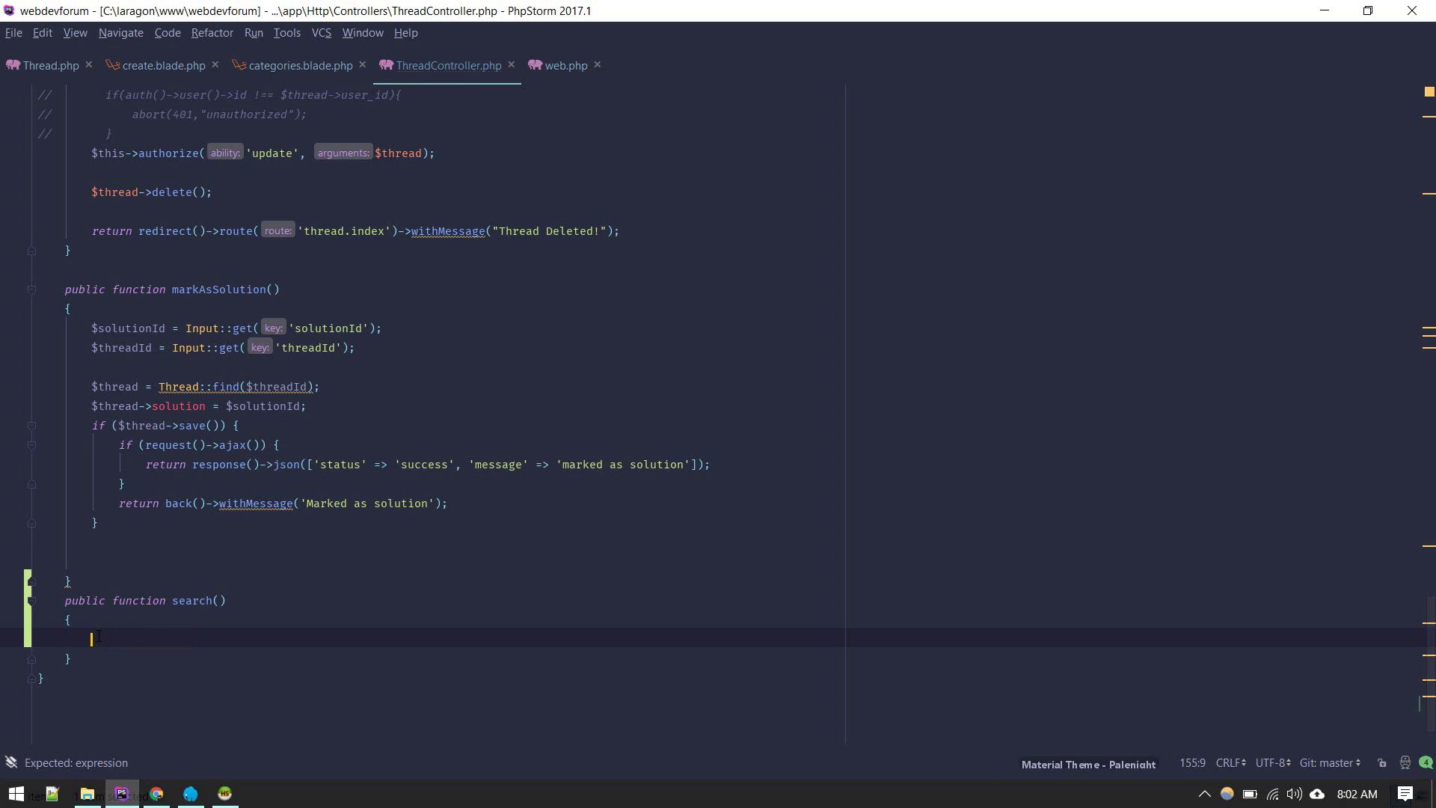
pyautogui.write("$query=request('query'")
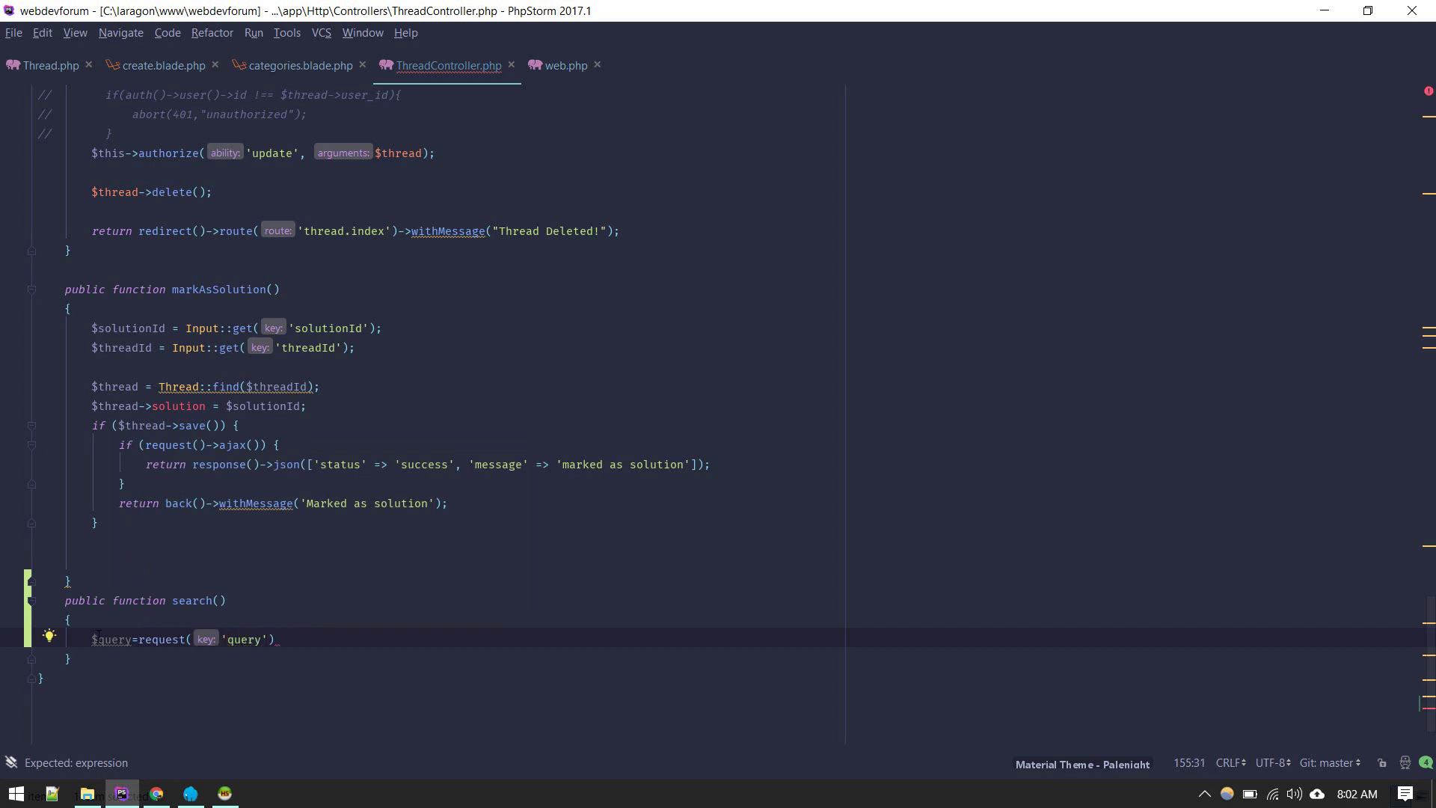
pyautogui.write(');')
pyautogui.press('Return')
pyautogui.click(156, 794)
pyautogui.click(101, 14)
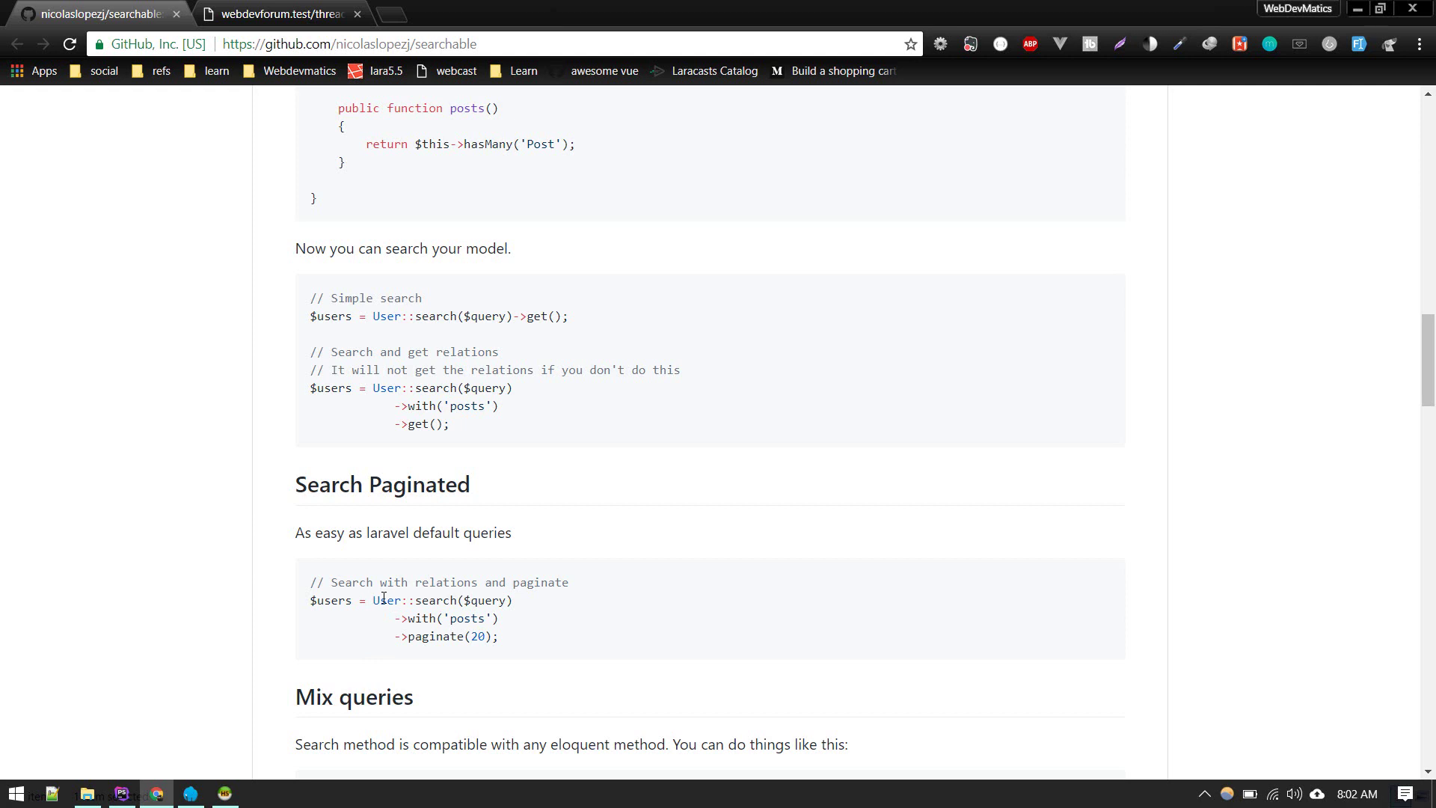
# - Copy the README line $users = User::search($query)->get(); and return to PhpStorm
pyautogui.doubleClick(385, 599)
pyautogui.scroll(-1, 506, 617)
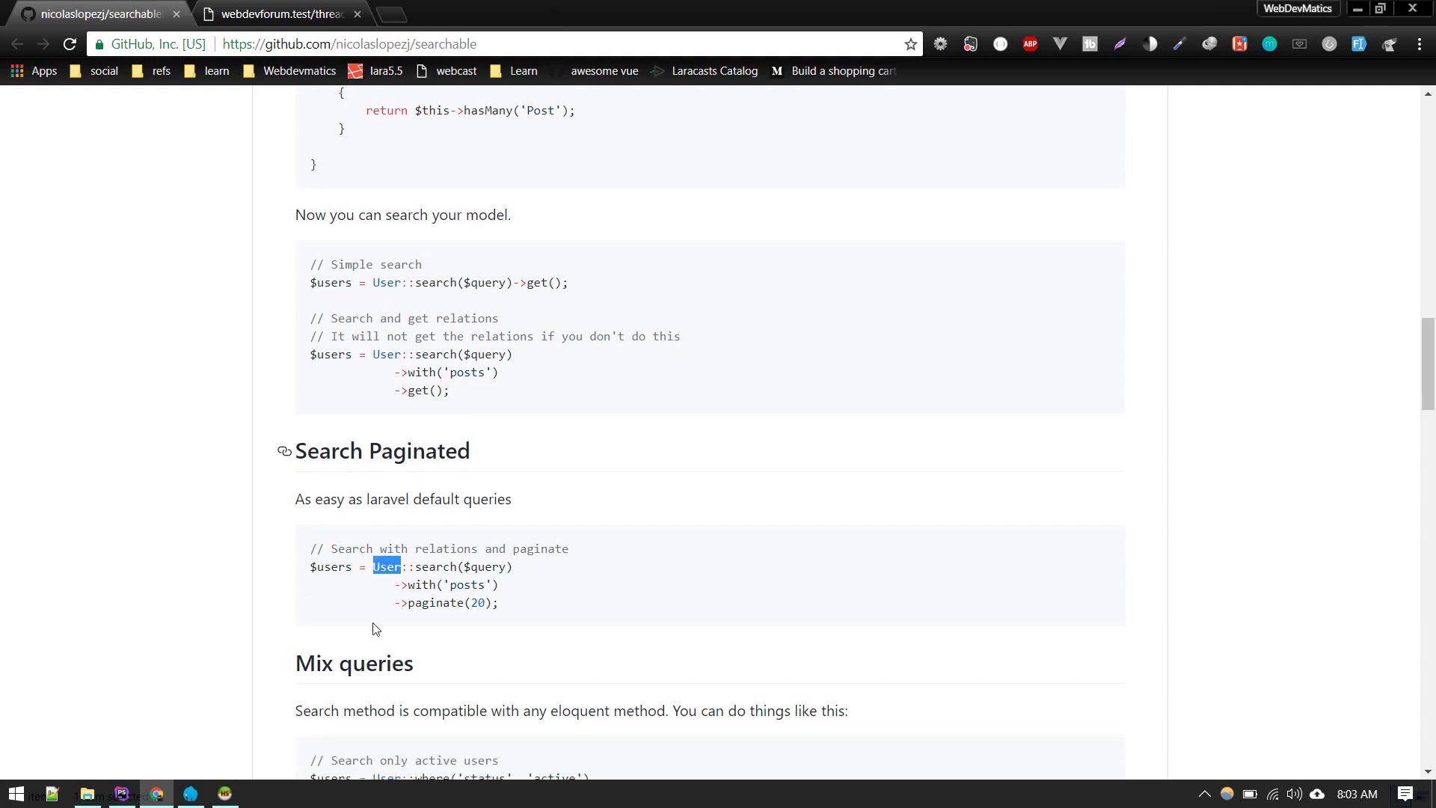
pyautogui.scroll(2, 337, 583)
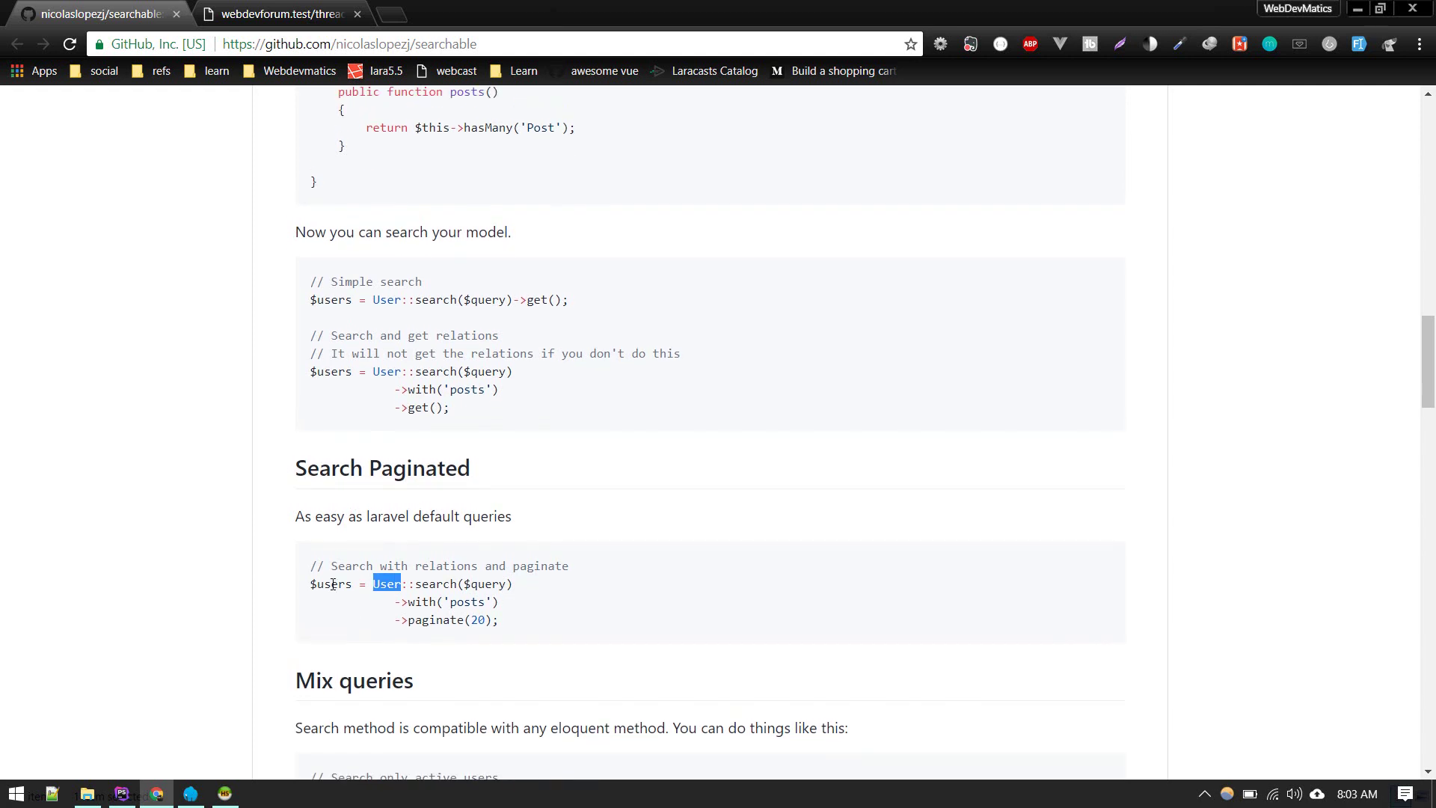
pyautogui.doubleClick(557, 486)
pyautogui.moveTo(375, 492); pyautogui.dragTo(305, 494)
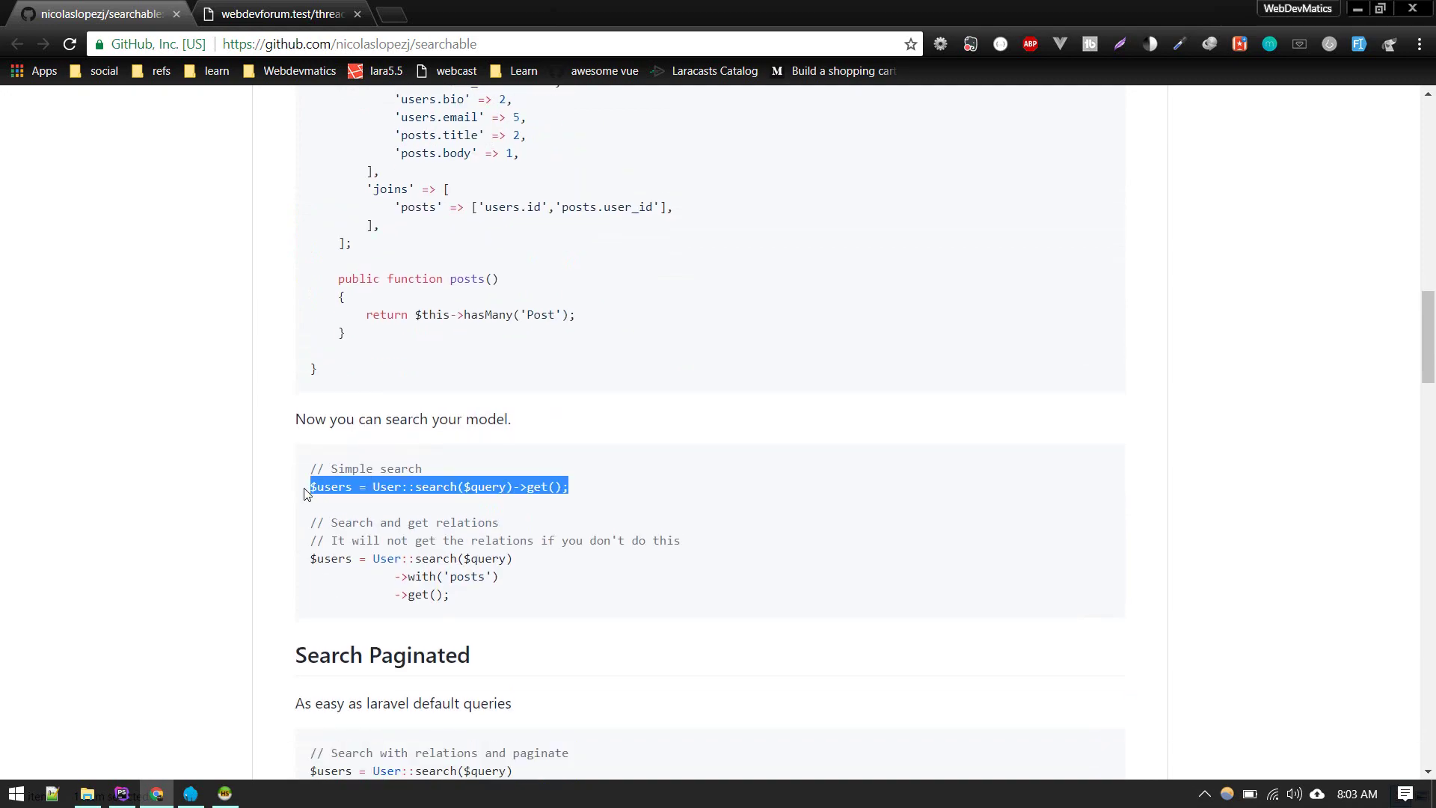
pyautogui.hotkey('ctrl', 'c')
pyautogui.hotkey('alt', 'Tab')
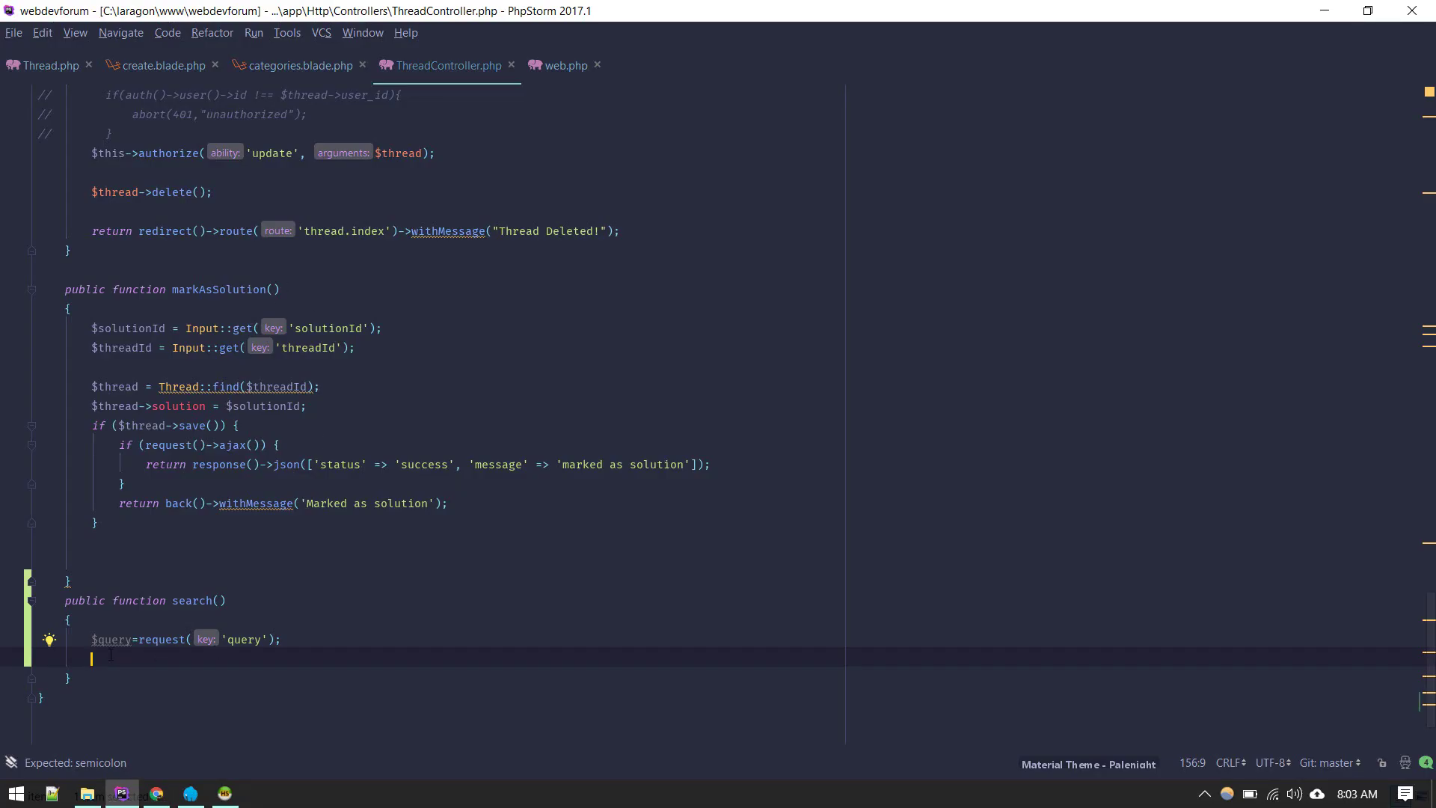
# - Paste the example as $threads = Thread::search($query)->get(); and add dd($threads) below it
pyautogui.press('Return')
pyautogui.hotkey('ctrl', 'v')
pyautogui.hotkey('shift', 'F6')
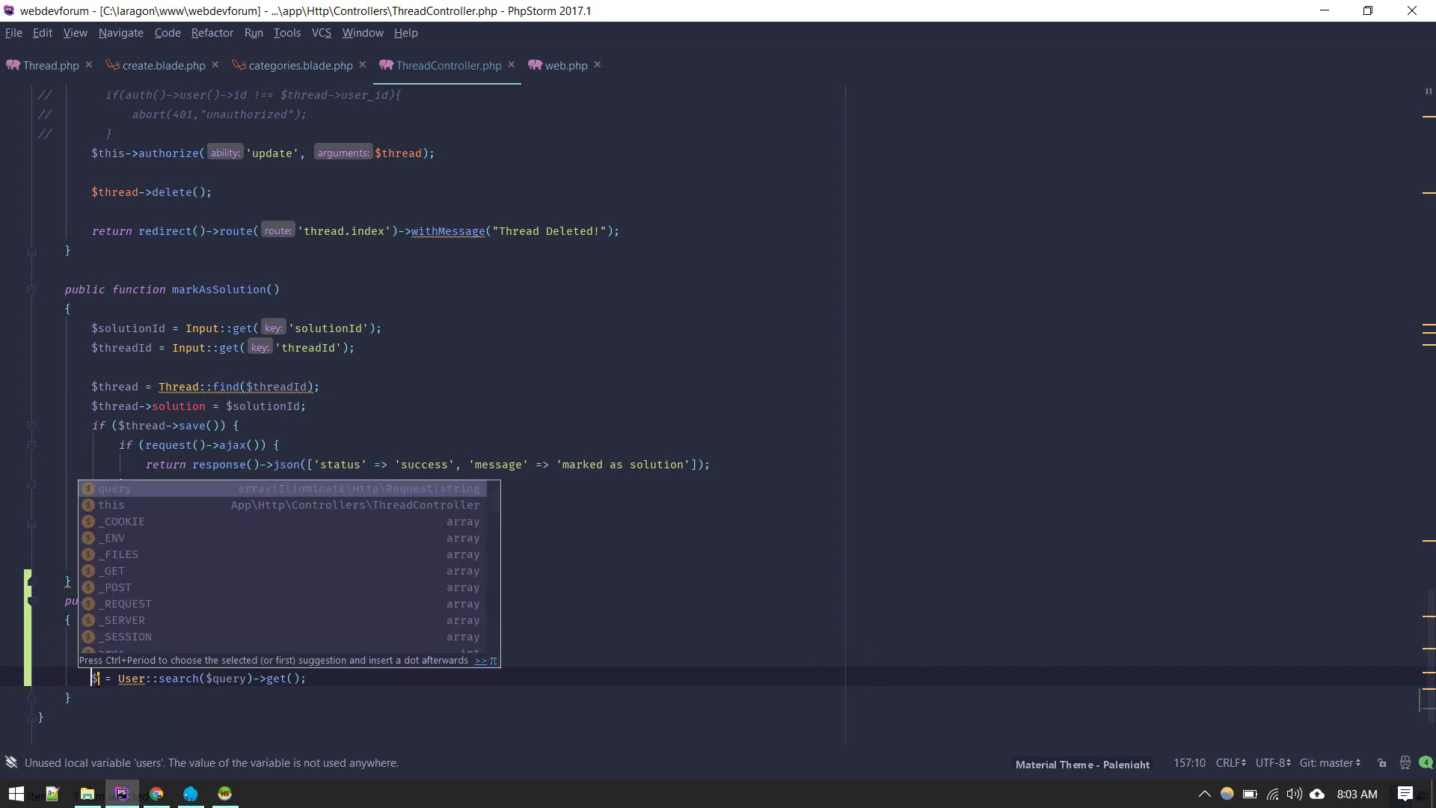
pyautogui.write('threads')
pyautogui.doubleClick(165, 677)
pyautogui.write('Thread')
pyautogui.press('End')
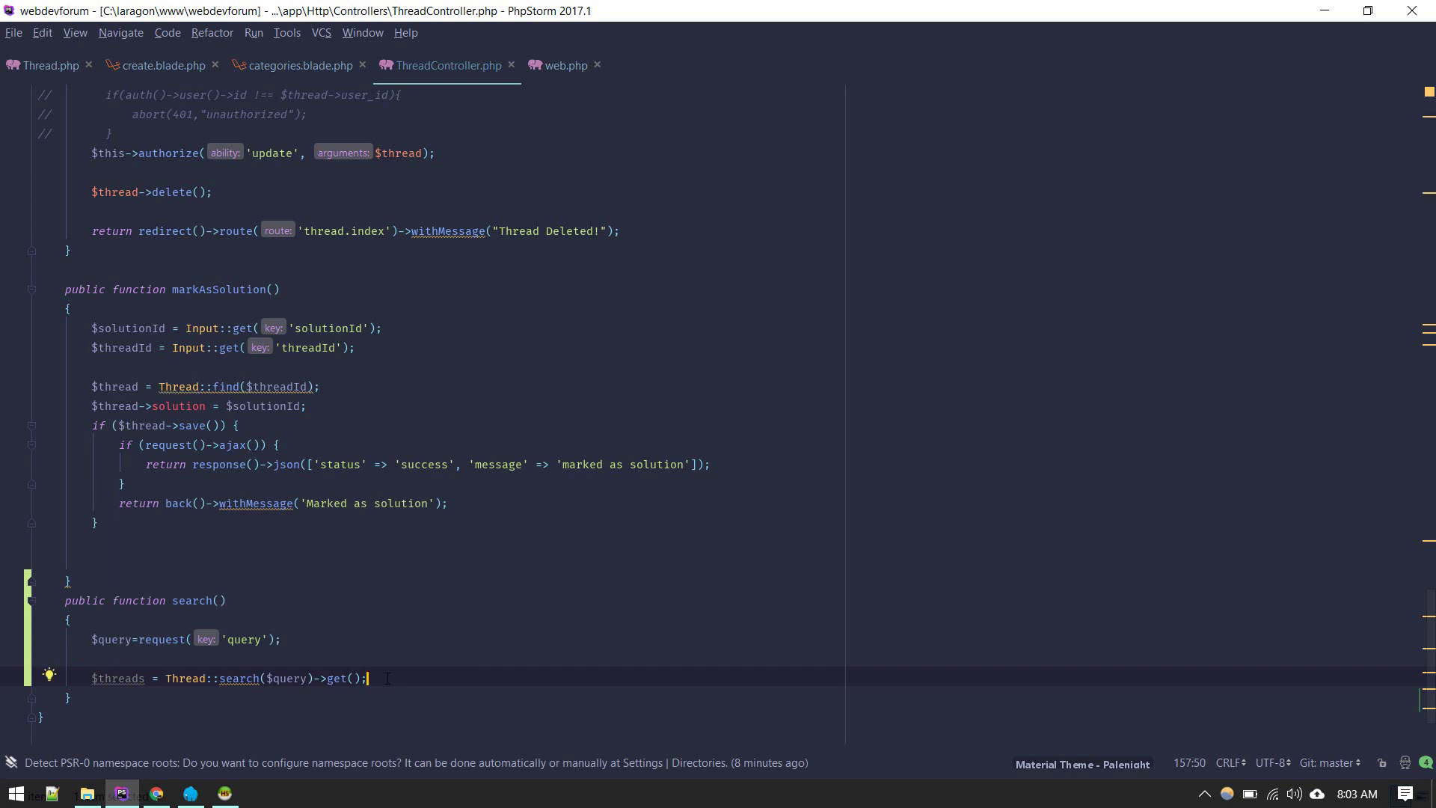
pyautogui.press('Return')
pyautogui.press('Return')
pyautogui.write('dd($th')
pyautogui.press('Down')
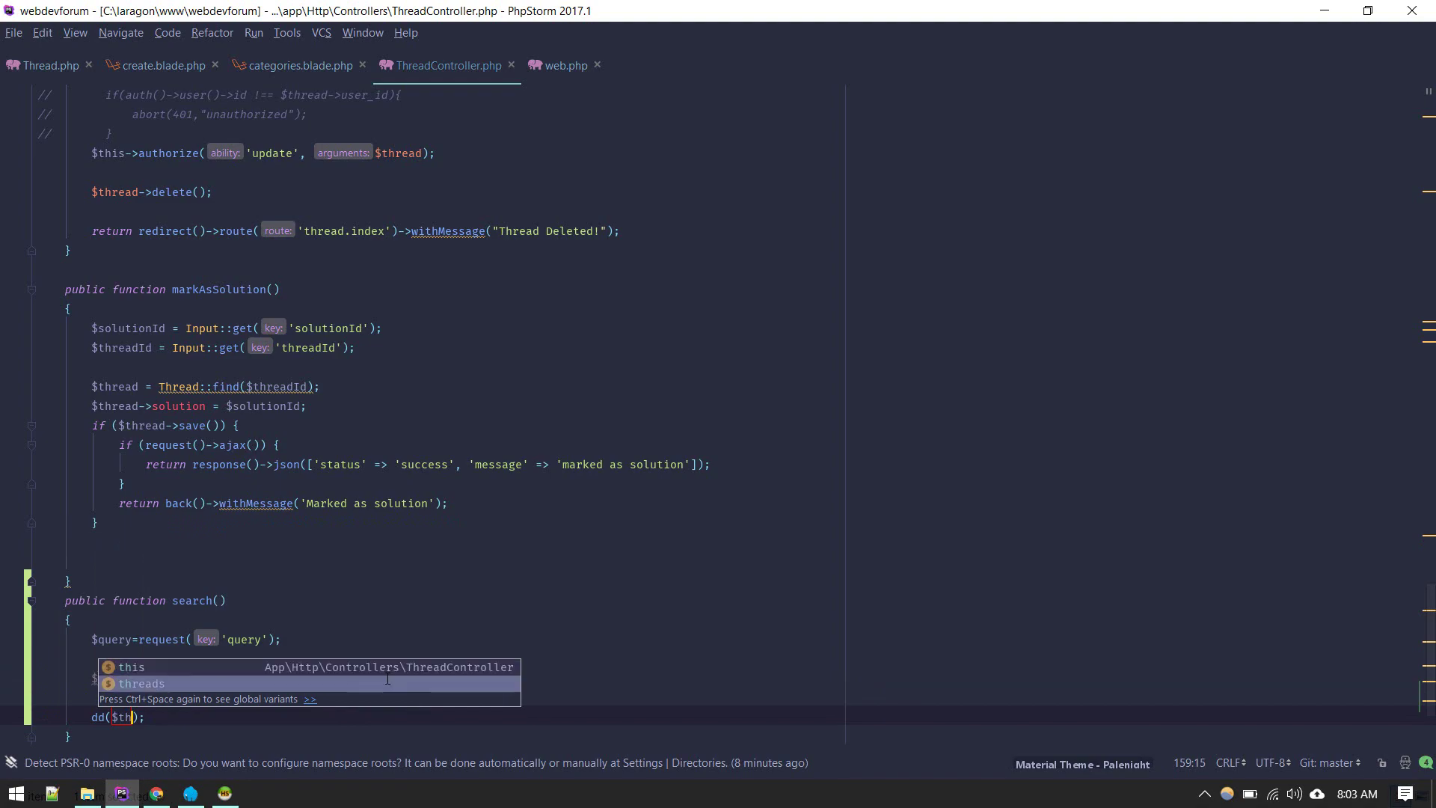
pyautogui.press('Tab')
pyautogui.hotkey('alt', 'Tab')
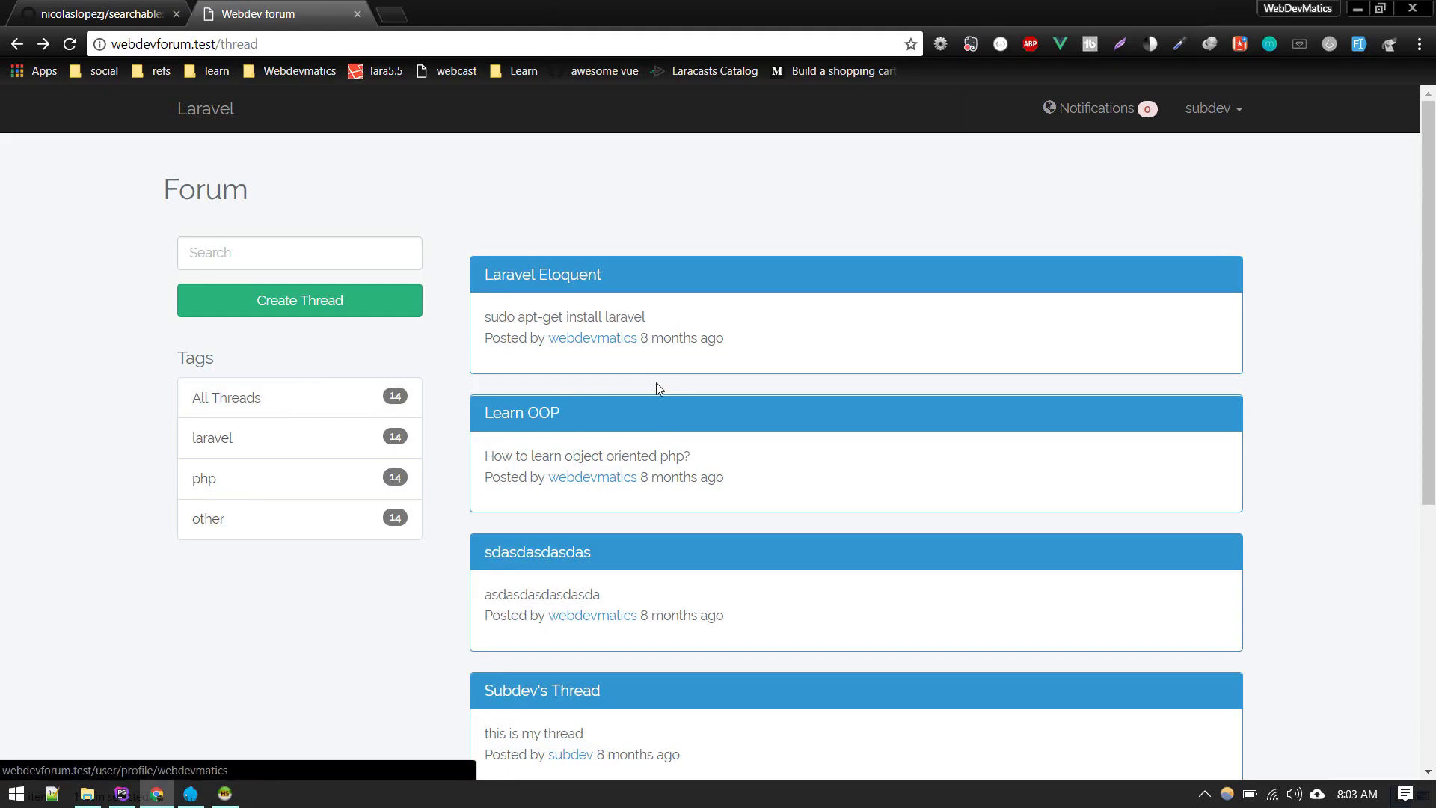
pyautogui.scroll(-2, 602, 520)
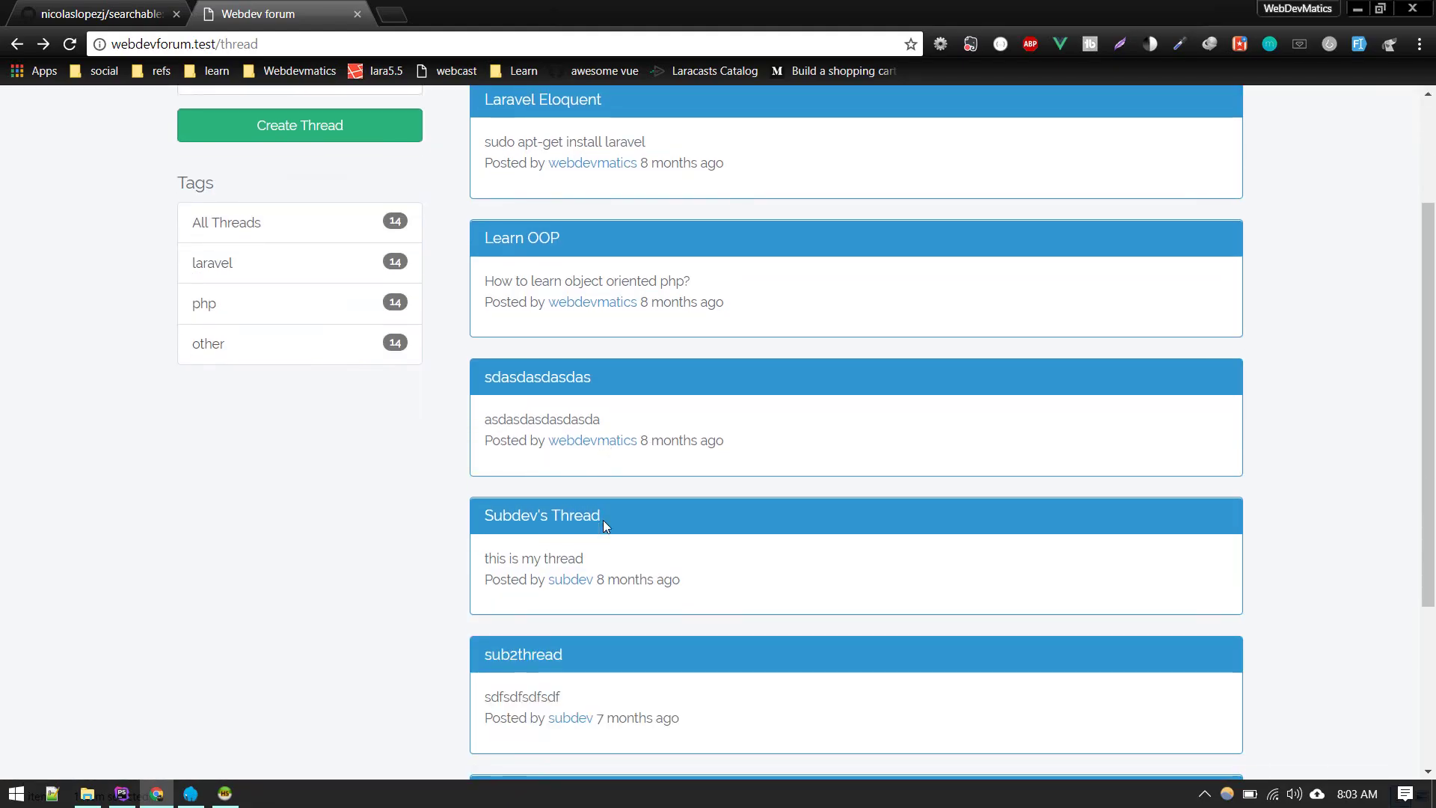
# - Search the forum for 'this' and expand the dumped result collection
pyautogui.doubleClick(488, 558)
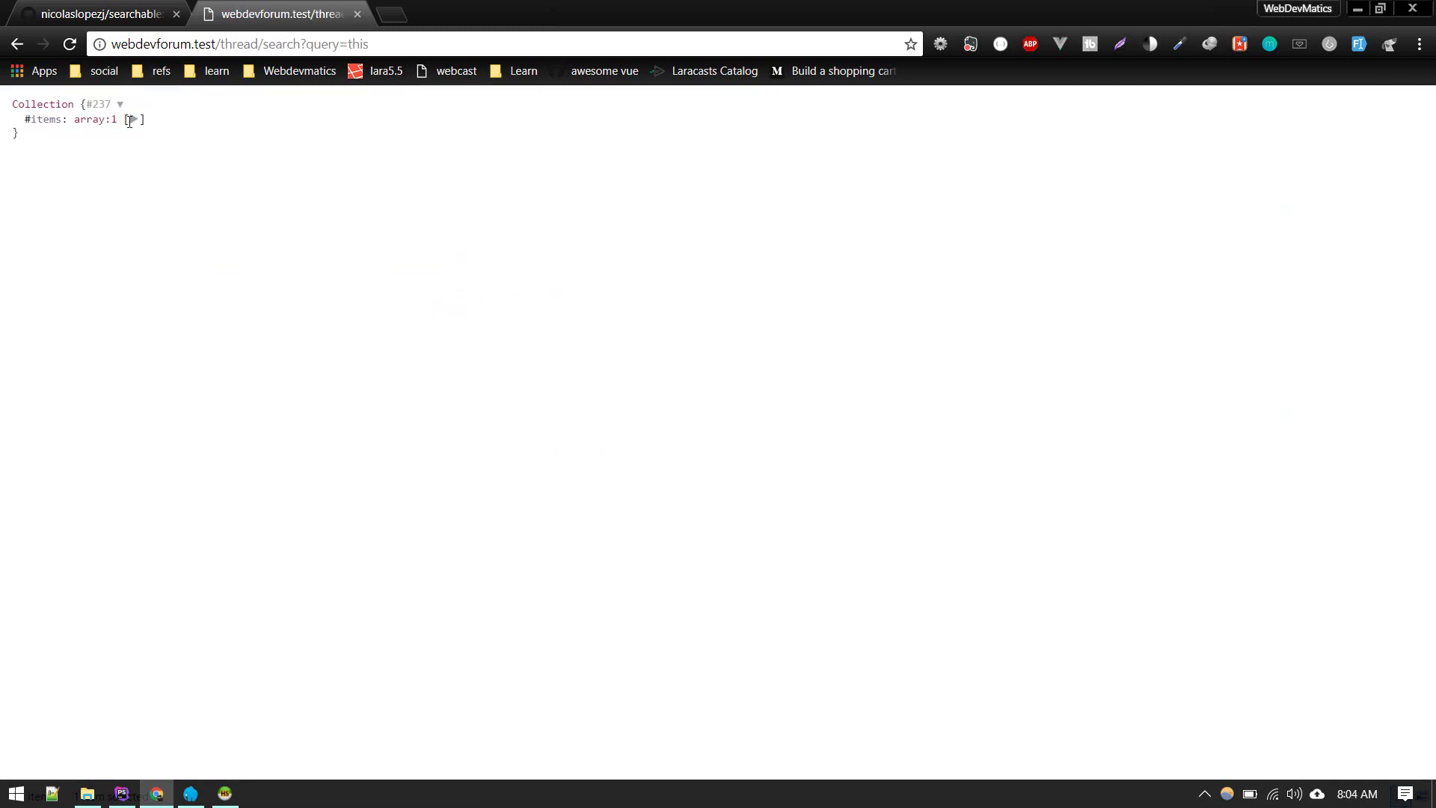
pyautogui.click(131, 117)
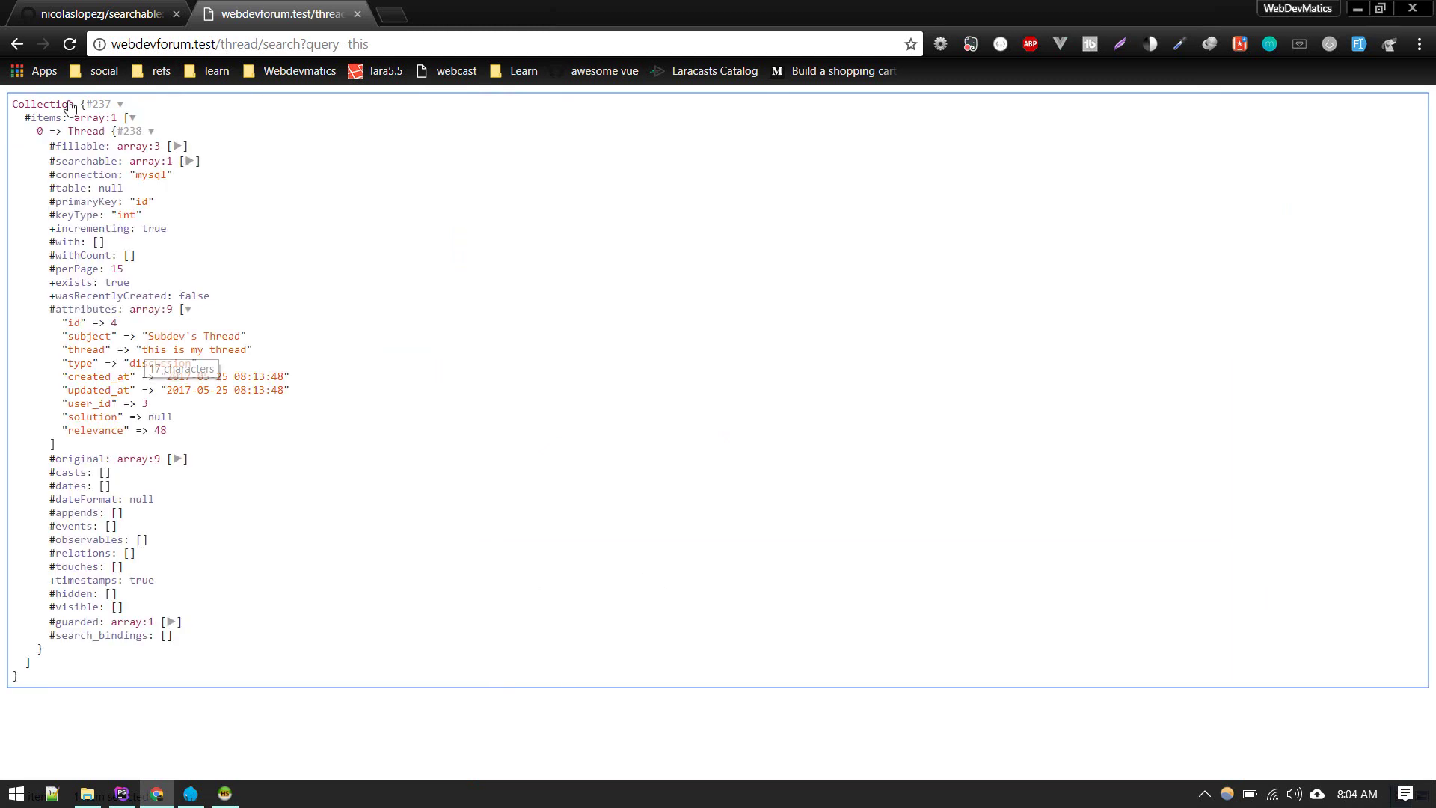
pyautogui.click(17, 43)
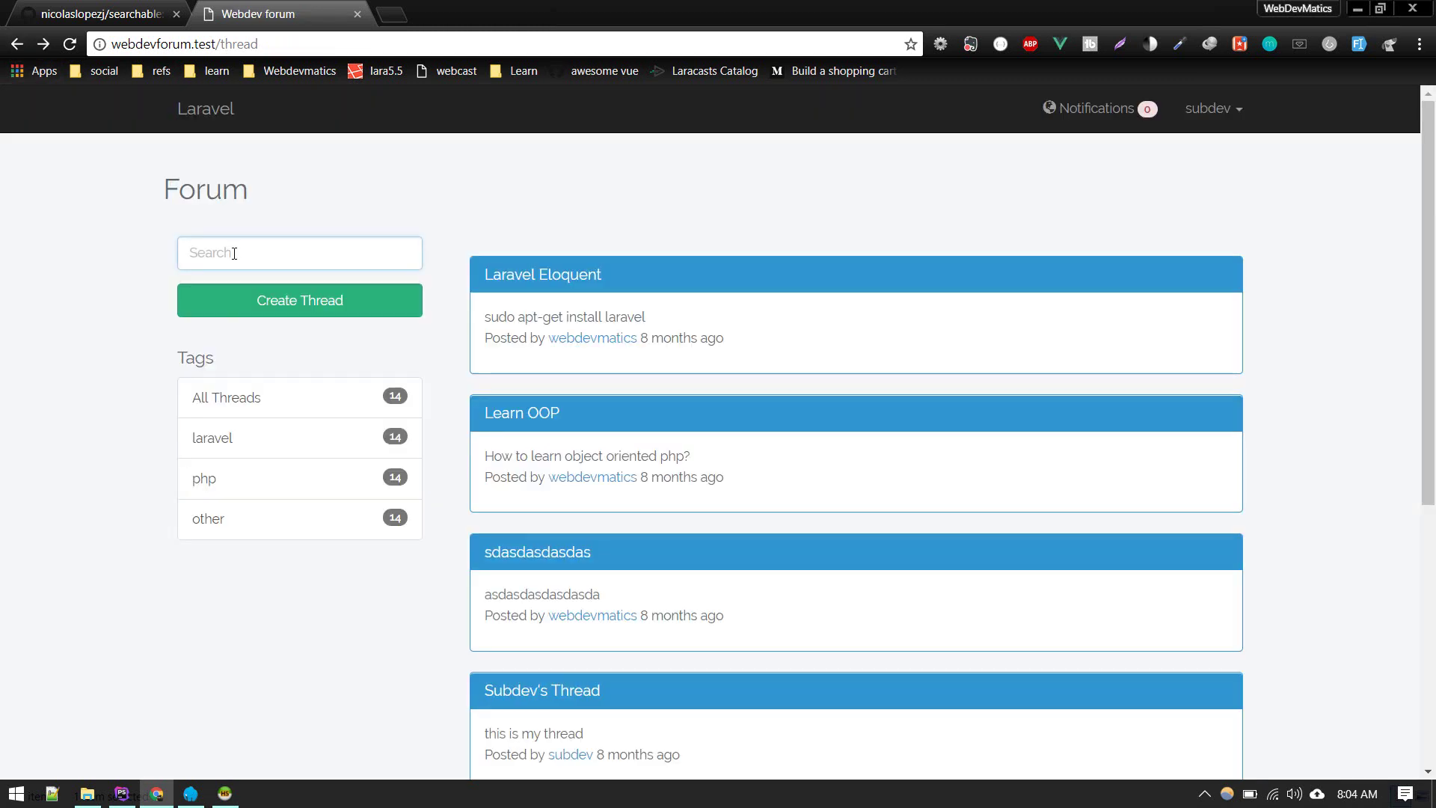
pyautogui.write('Laravel')
# - Search 'Laravel' and inspect both matching threads' attributes, scored 68 and 8
pyautogui.press('Return')
pyautogui.click(132, 119)
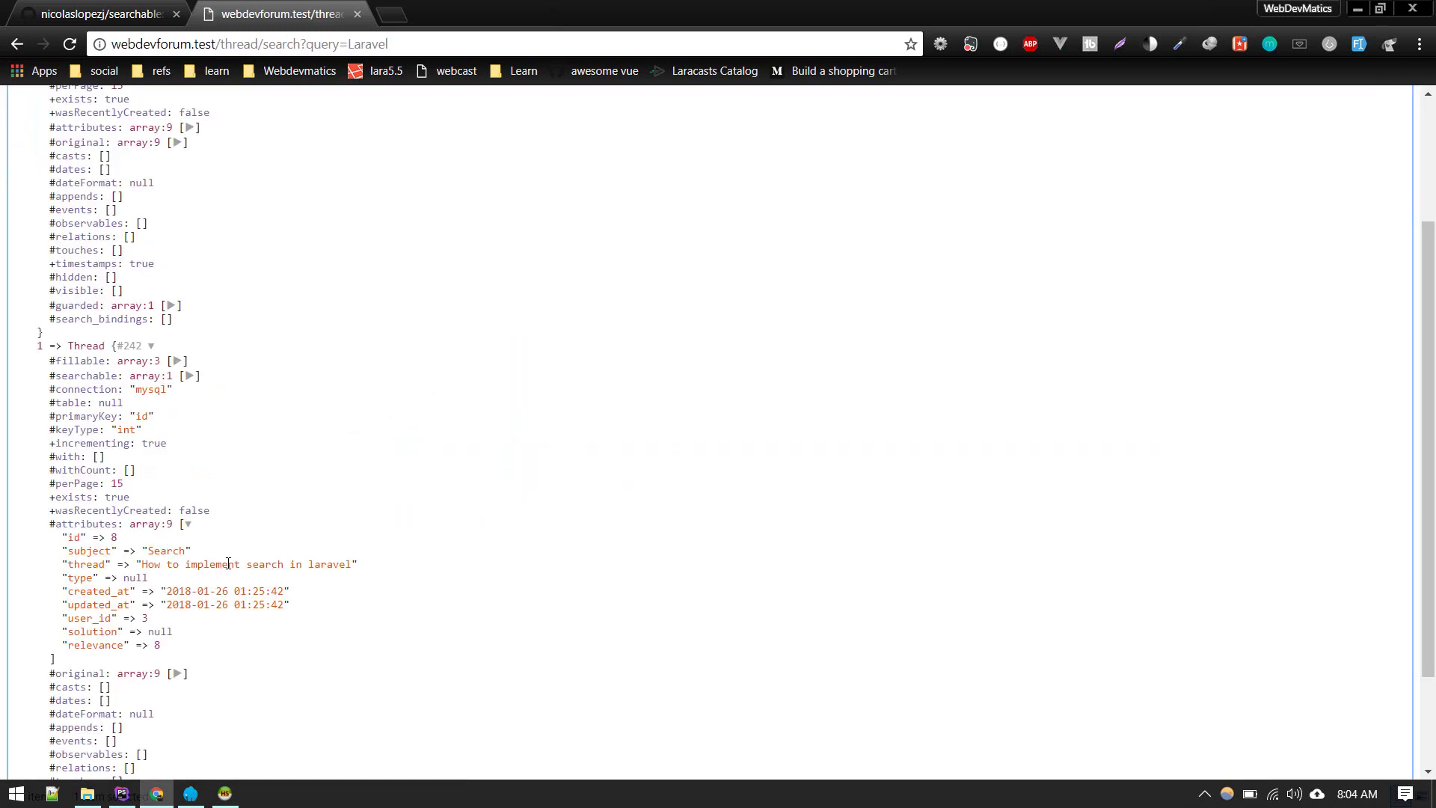
pyautogui.moveTo(229, 563); pyautogui.dragTo(339, 566)
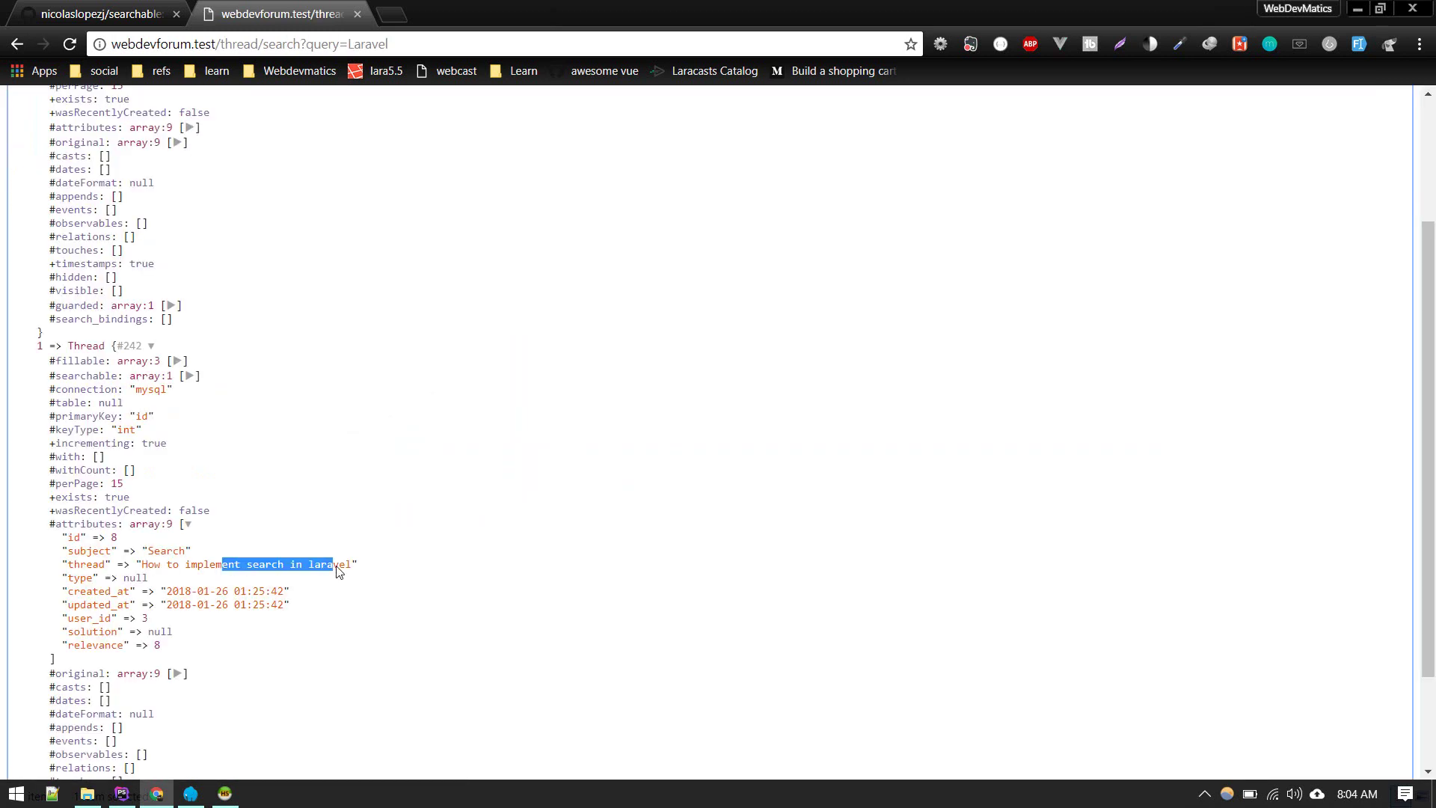
pyautogui.click(340, 574)
pyautogui.scroll(3, 210, 396)
pyautogui.scroll(1, 209, 395)
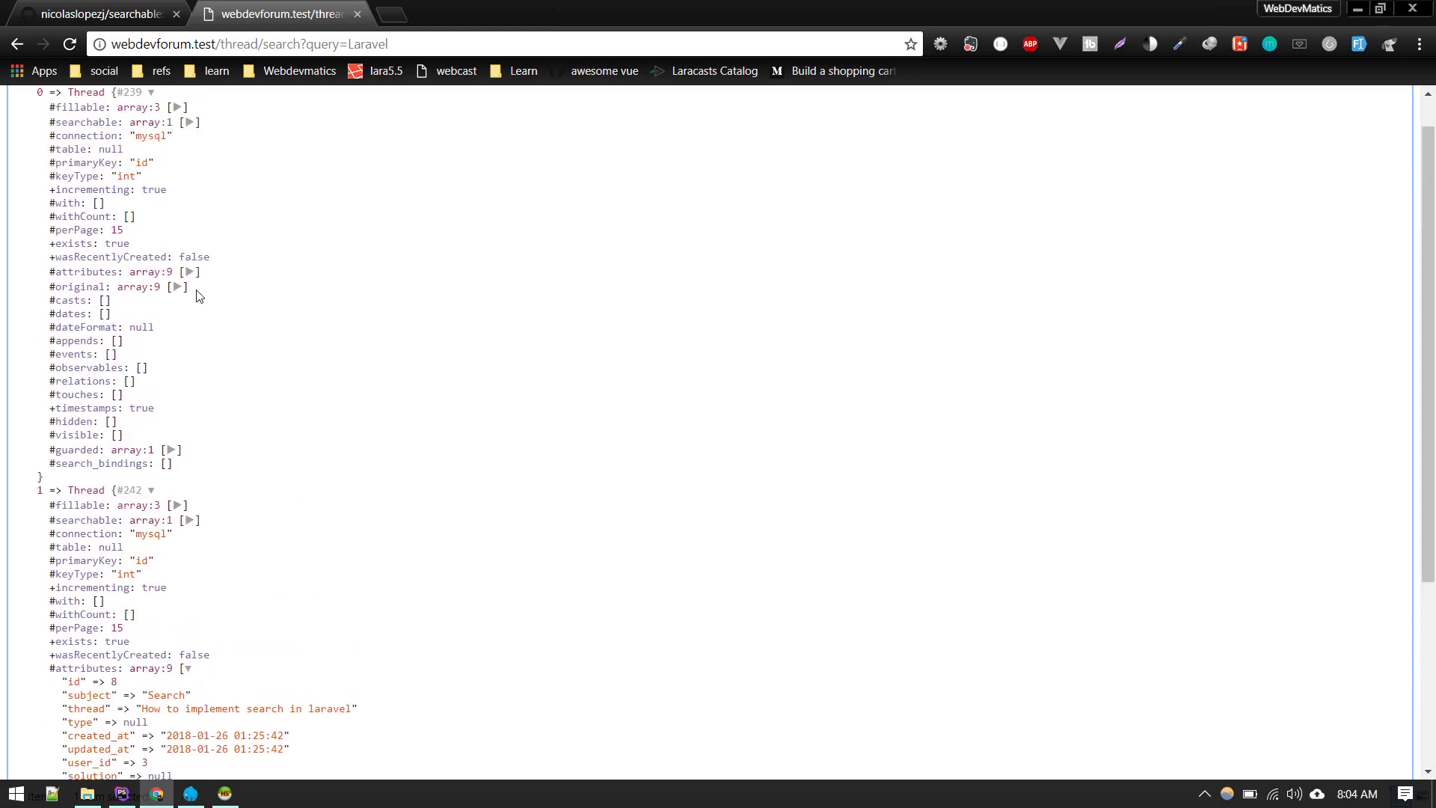
pyautogui.click(188, 272)
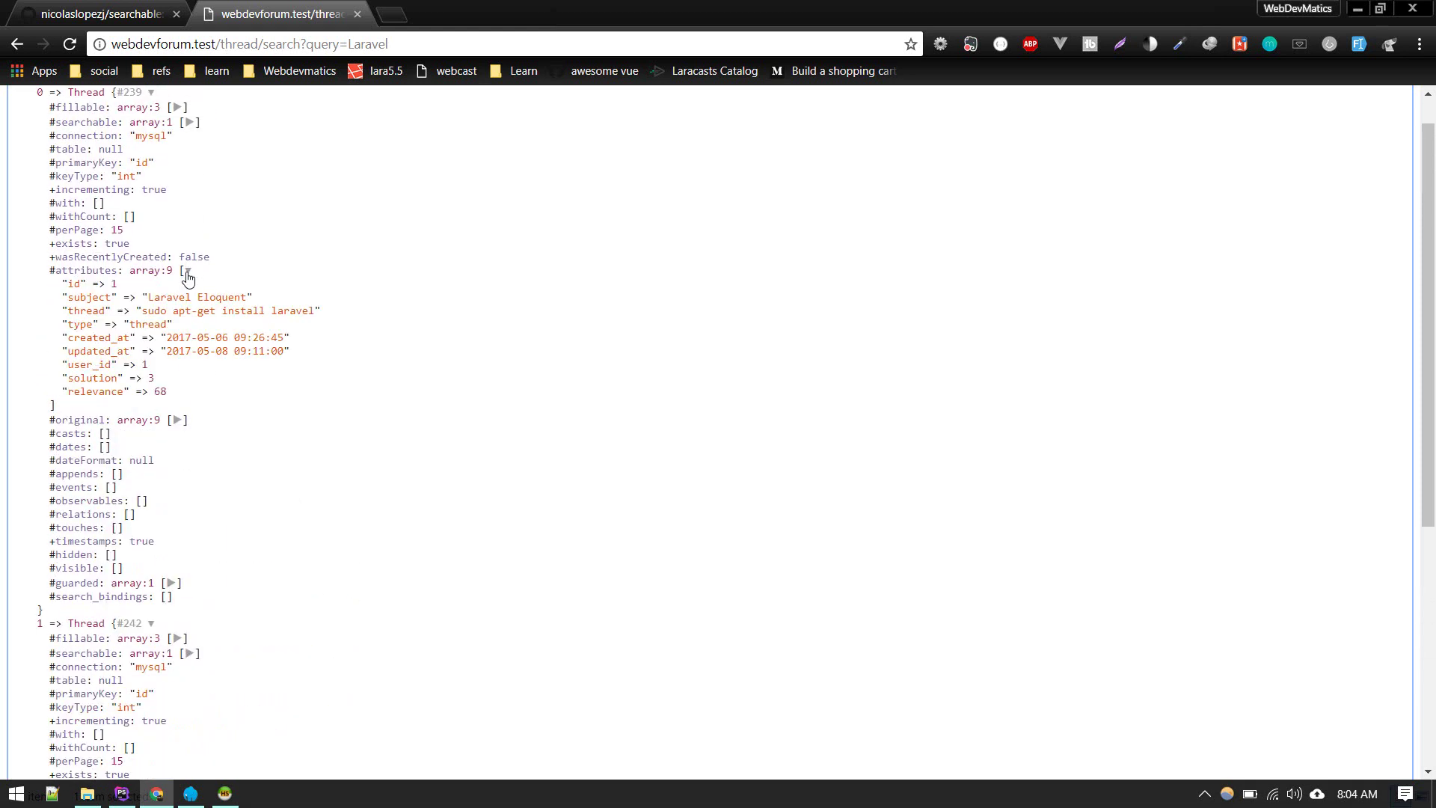
pyautogui.moveTo(87, 296); pyautogui.dragTo(113, 294)
pyautogui.hotkey('ctrl', 'shift', 'Tab')
pyautogui.scroll(2, 433, 390)
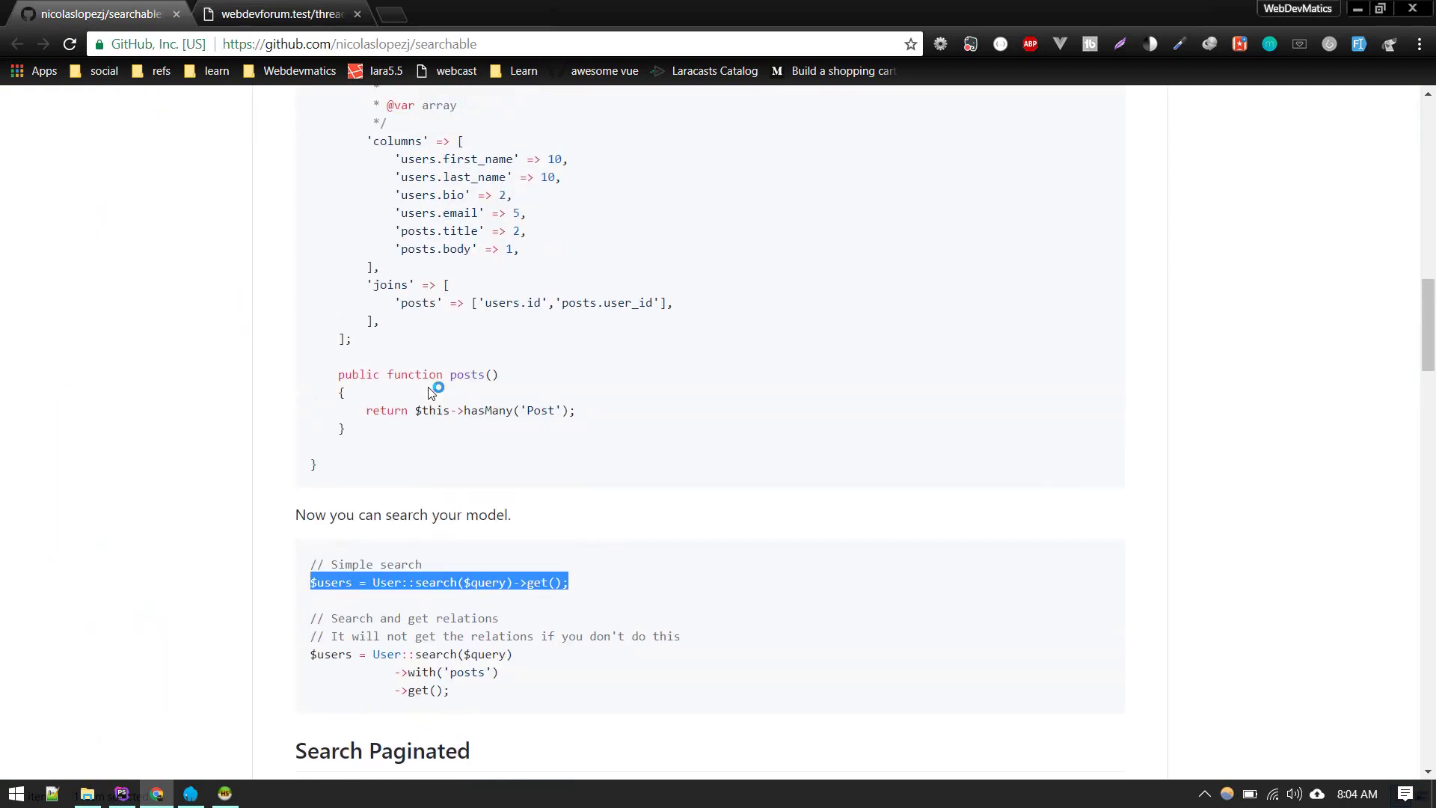
# - Check the README's column priority value 10, then close ThreadController.php with Ctrl+F4
pyautogui.click(558, 238)
pyautogui.doubleClick(558, 238)
pyautogui.hotkey('alt', 'Tab')
pyautogui.click(522, 387)
pyautogui.hotkey('ctrl', 'F4')
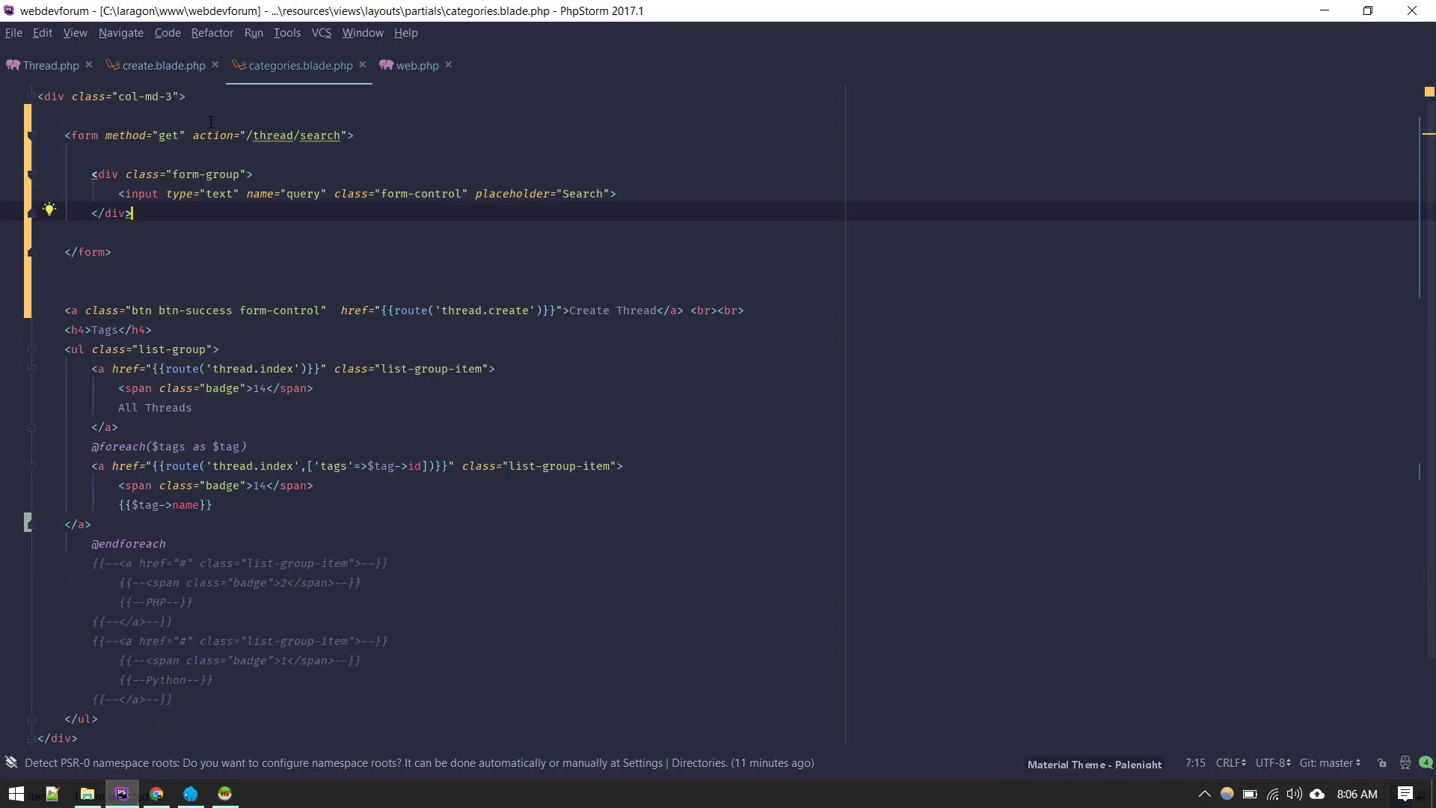
# - In Thread.php, uncomment the columns line and change it to 'users.name' => 2
pyautogui.click(44, 68)
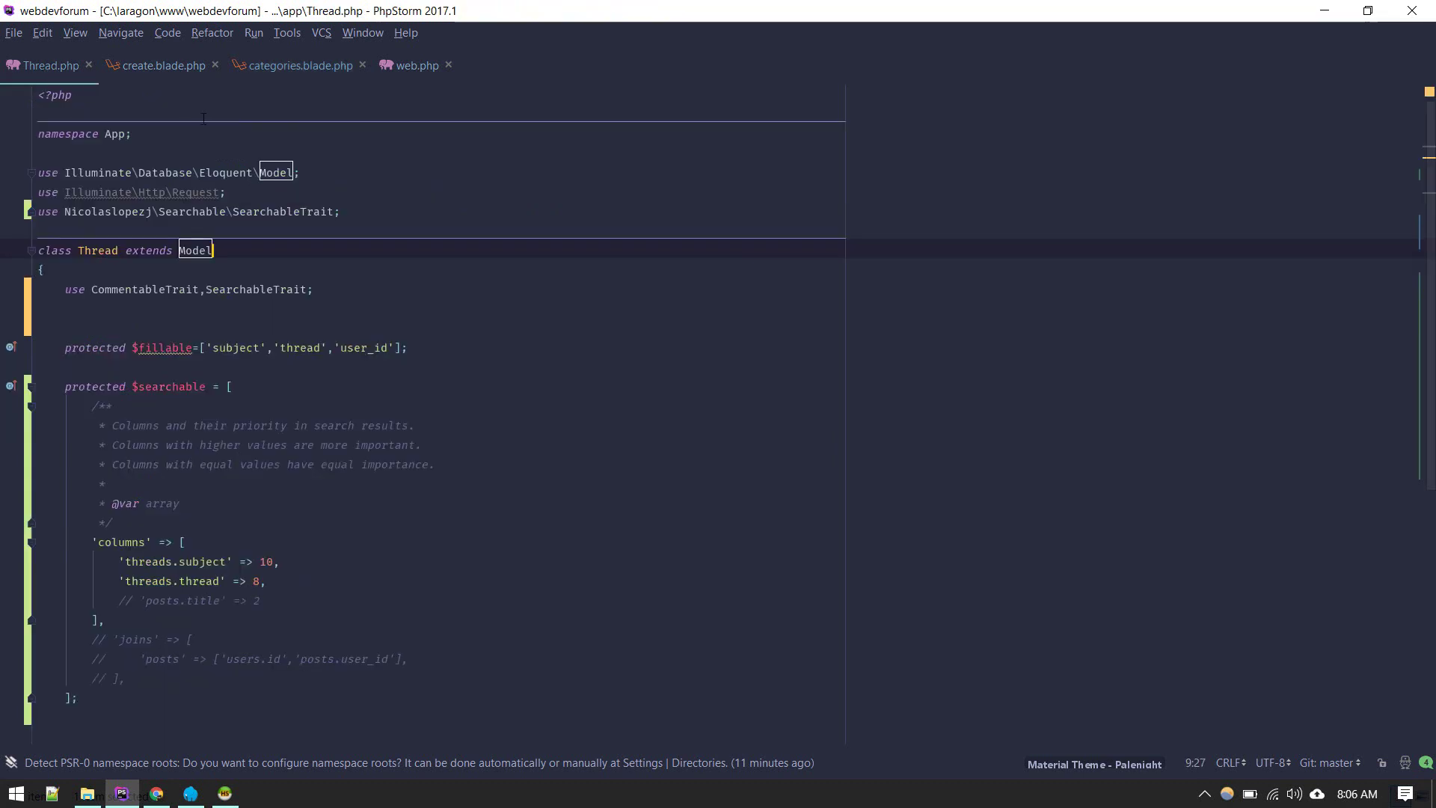
pyautogui.scroll(-1, 448, 449)
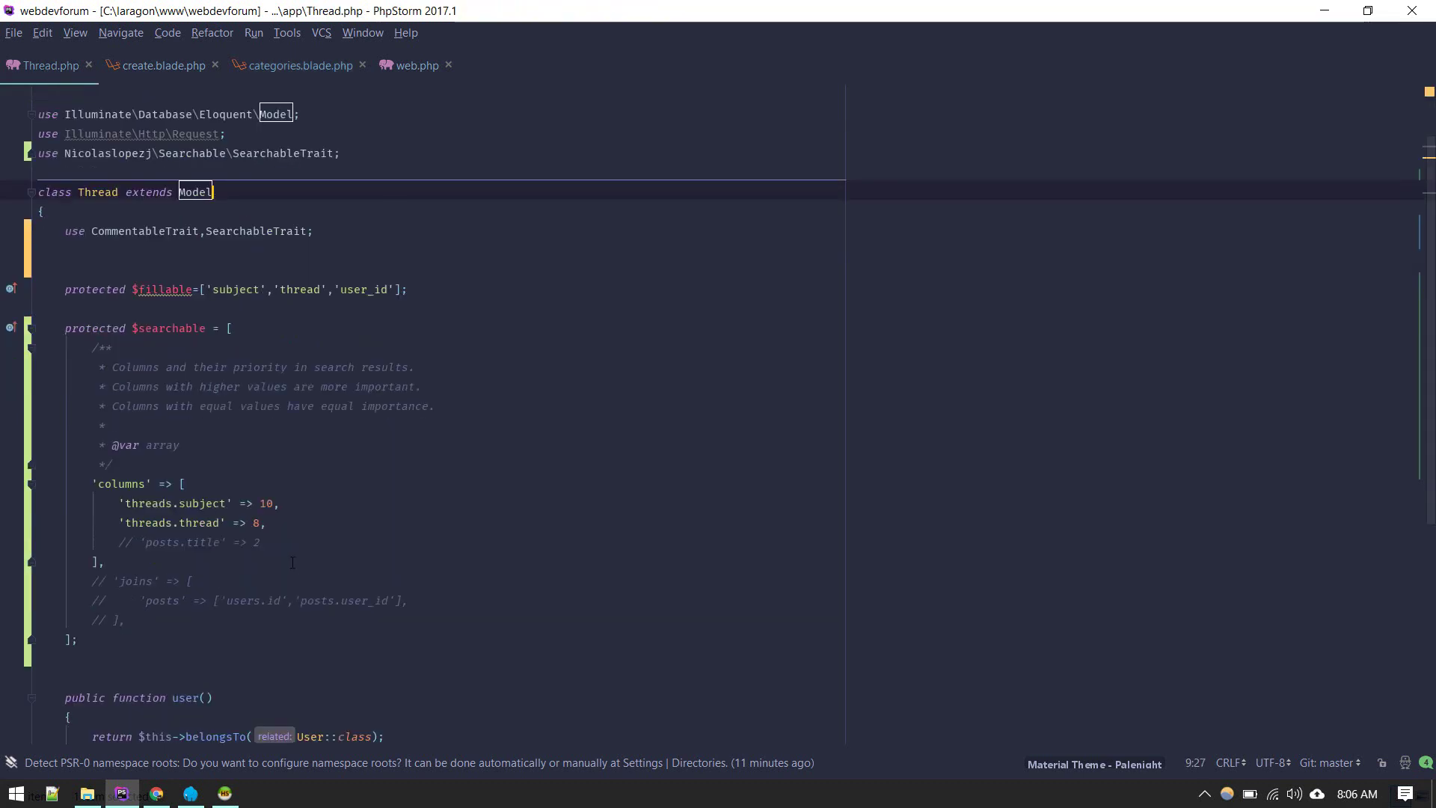
pyautogui.click(262, 524)
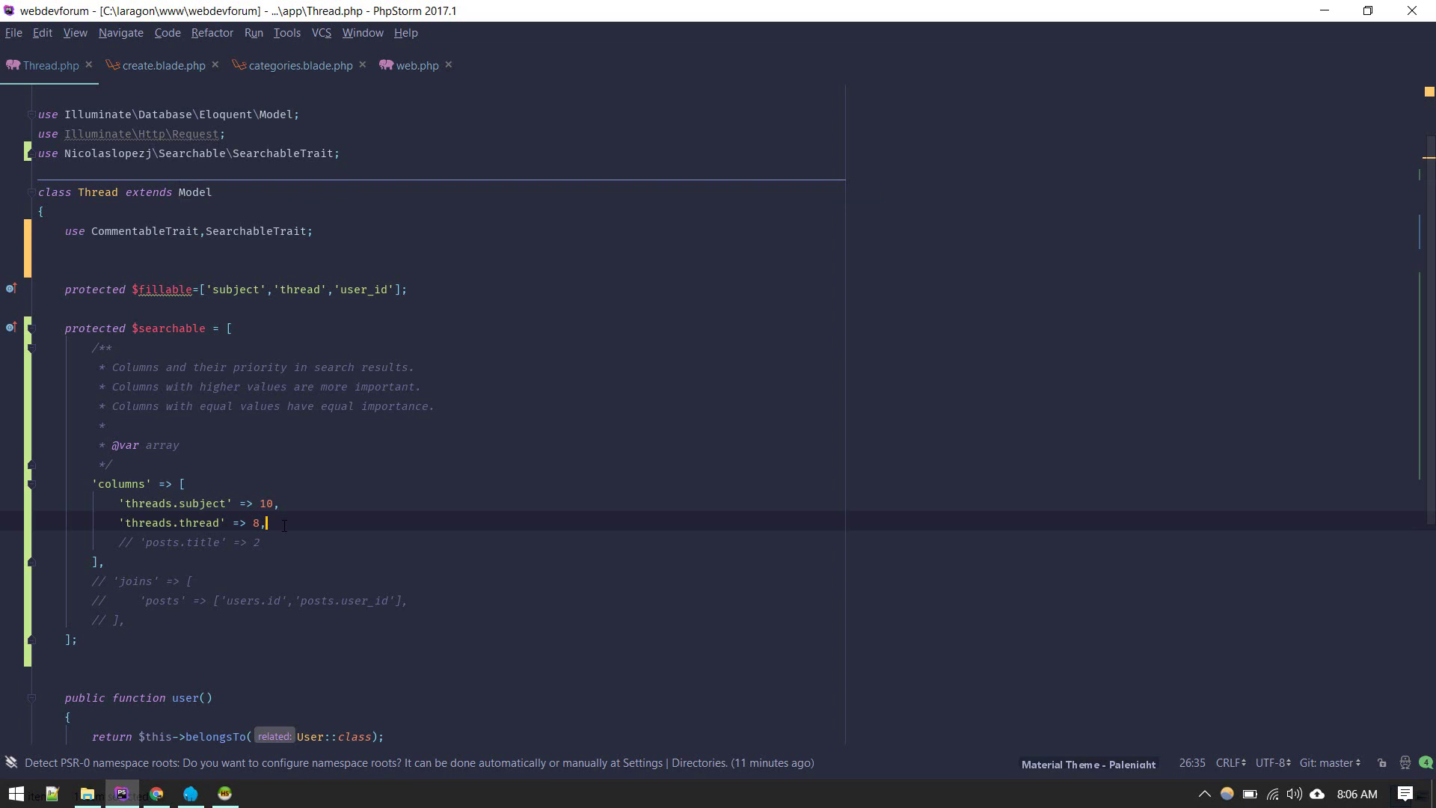
pyautogui.click(226, 543)
pyautogui.hotkey('ctrl', '/')
pyautogui.press('Up')
pyautogui.hotkey('ctrl', 'w')
pyautogui.write('users')
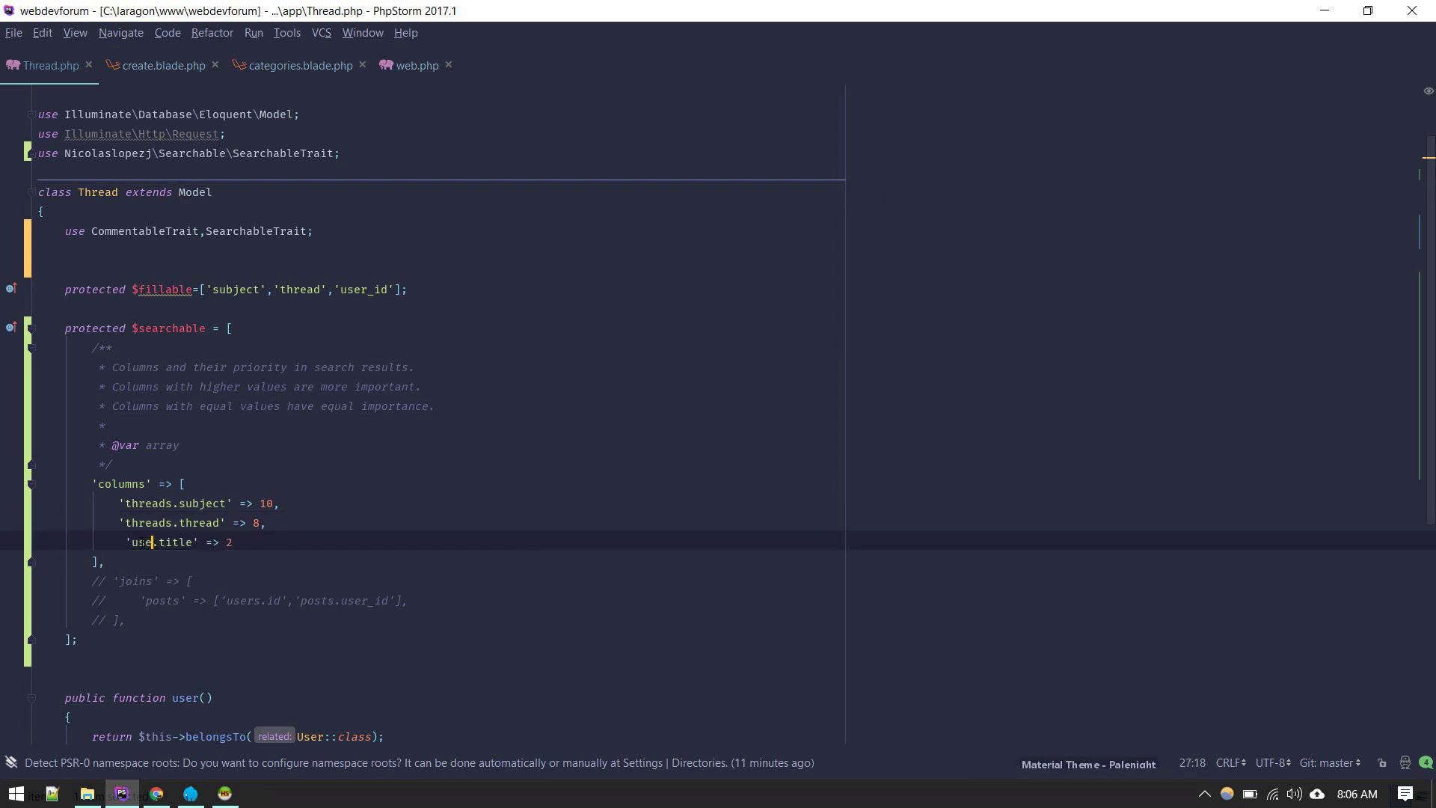
pyautogui.press('Right')
pyautogui.press('Right')
pyautogui.hotkey('ctrl', 'w')
pyautogui.write('name')
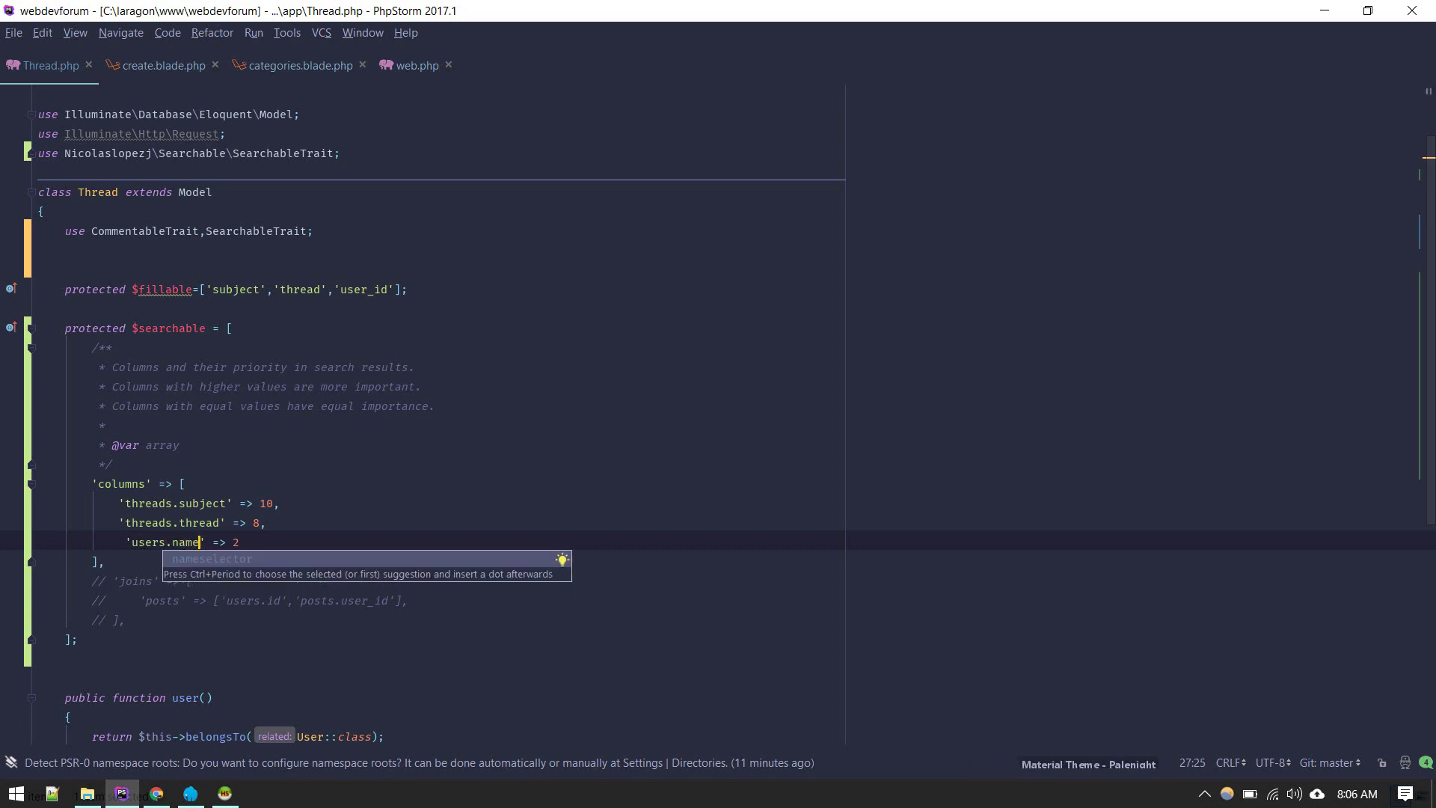
# - Uncomment the joins block and set the users join to users.id and threads.user_id
pyautogui.click(225, 794)
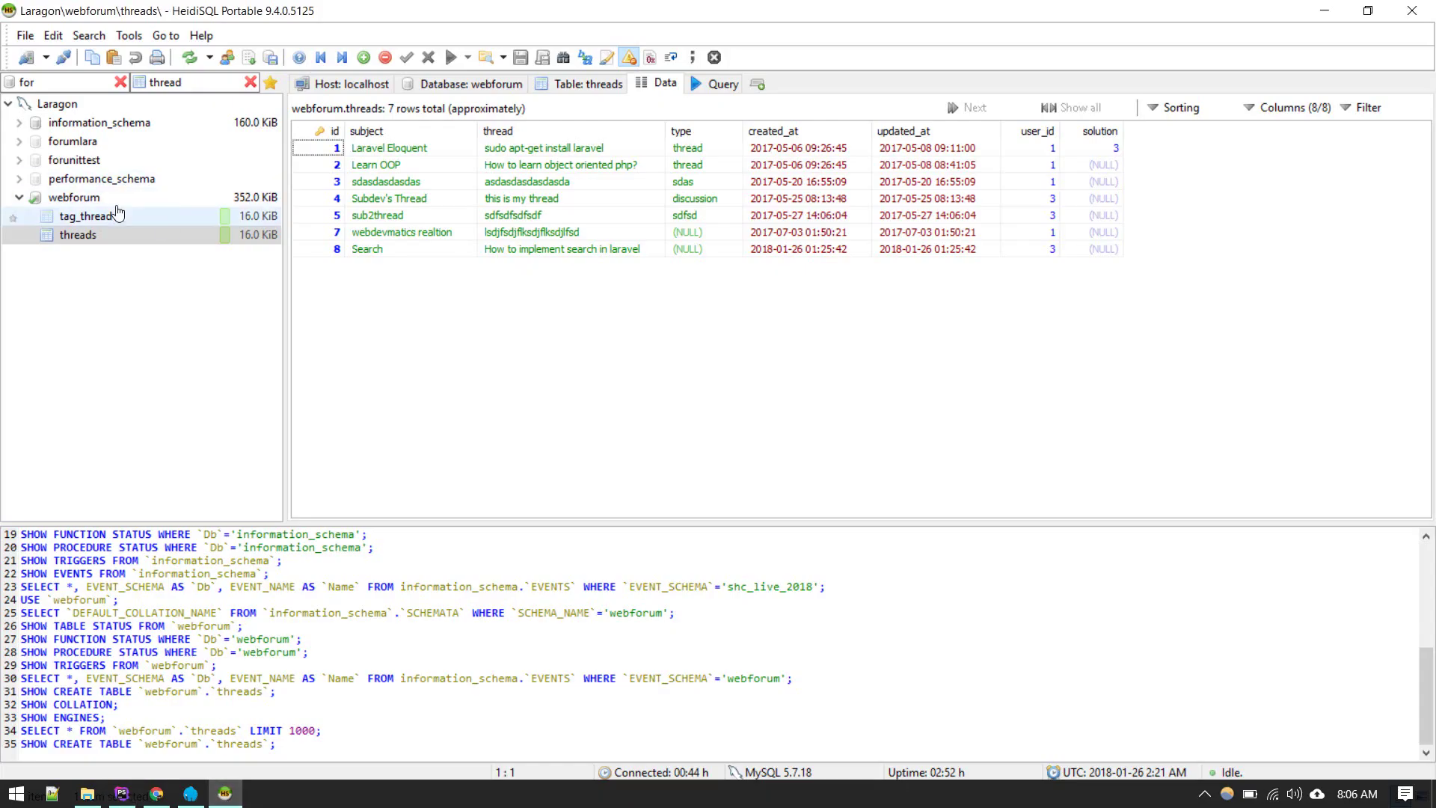
pyautogui.click(121, 795)
pyautogui.click(128, 620)
pyautogui.moveTo(128, 619); pyautogui.dragTo(86, 581)
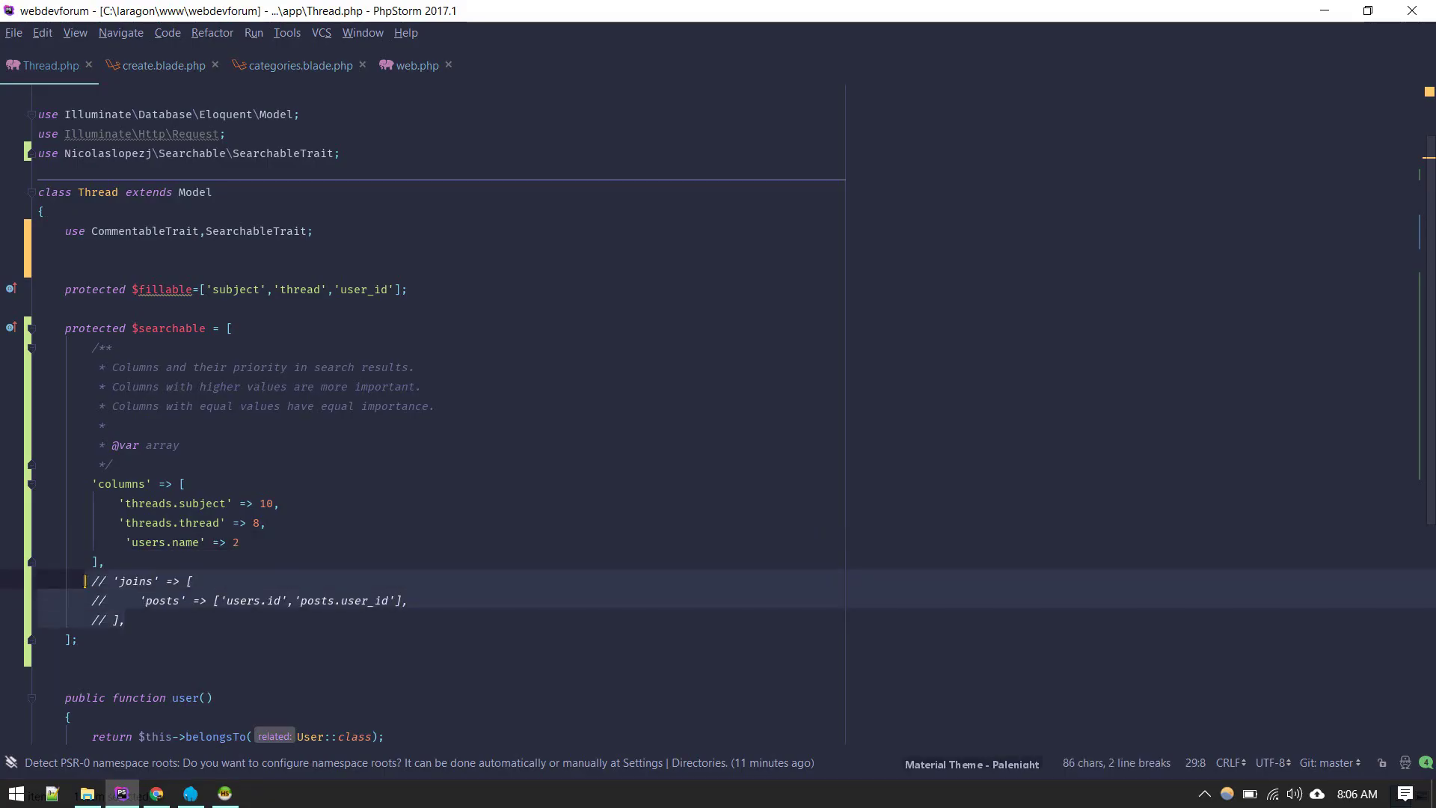
pyautogui.hotkey('ctrl', '/')
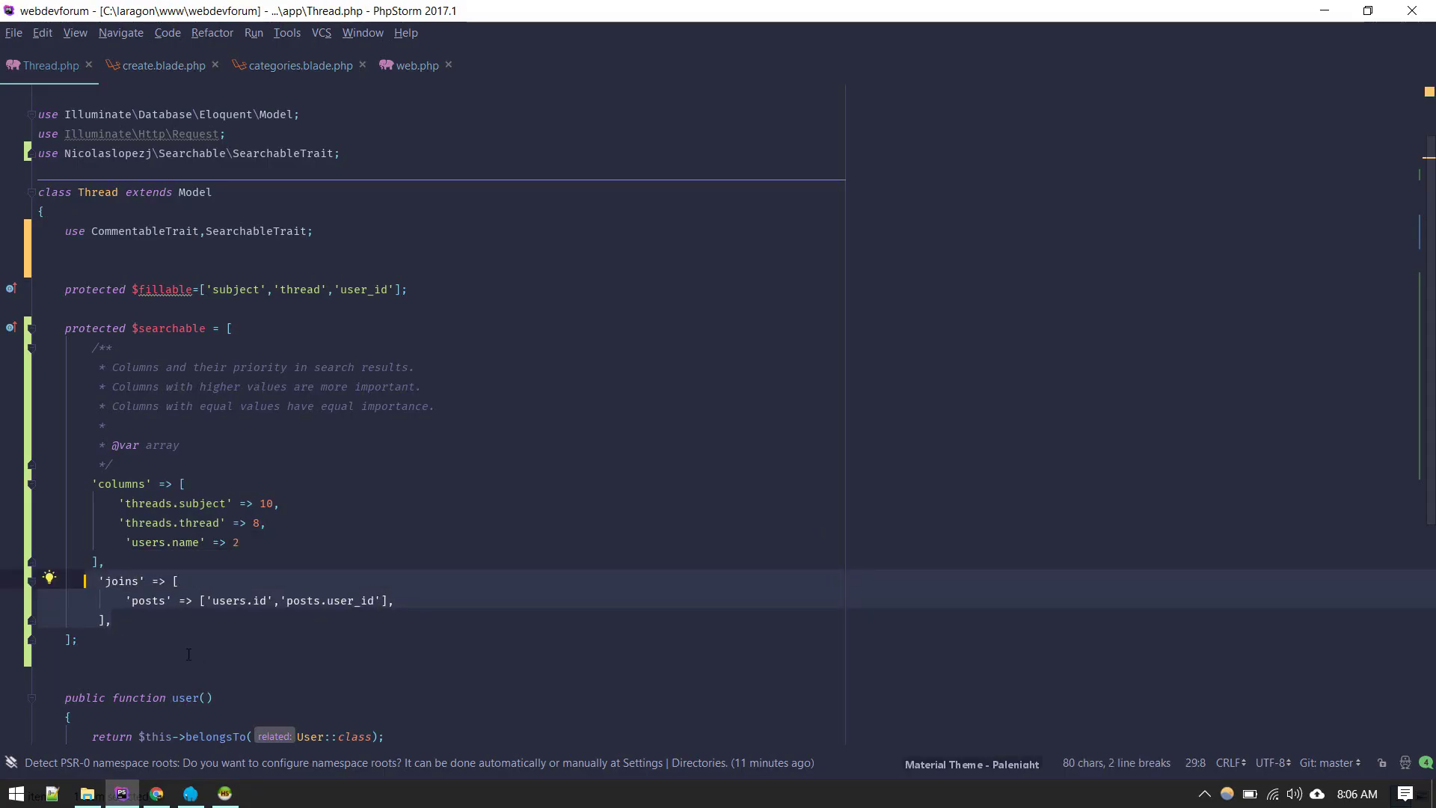
pyautogui.doubleClick(152, 601)
pyautogui.write('users')
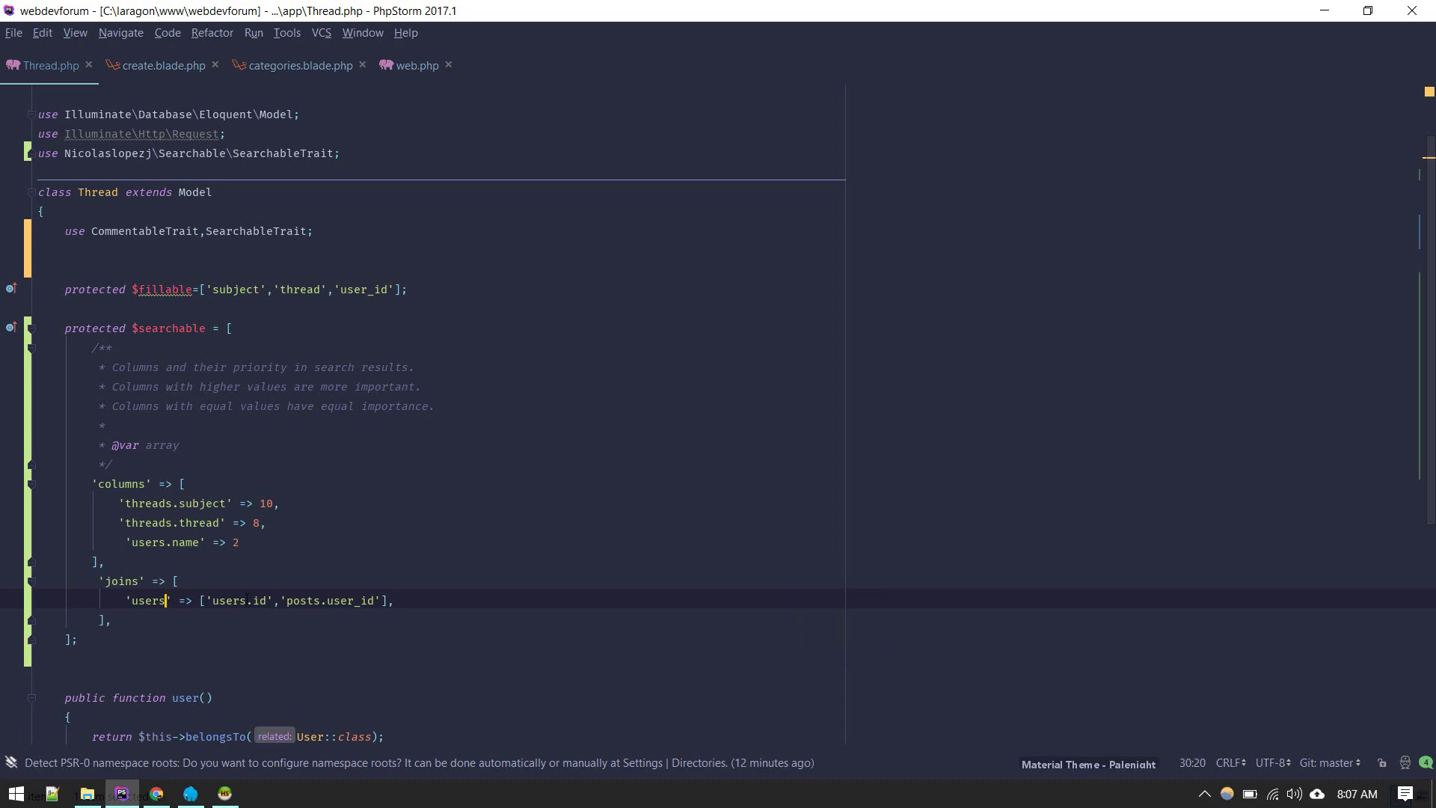
pyautogui.doubleClick(310, 602)
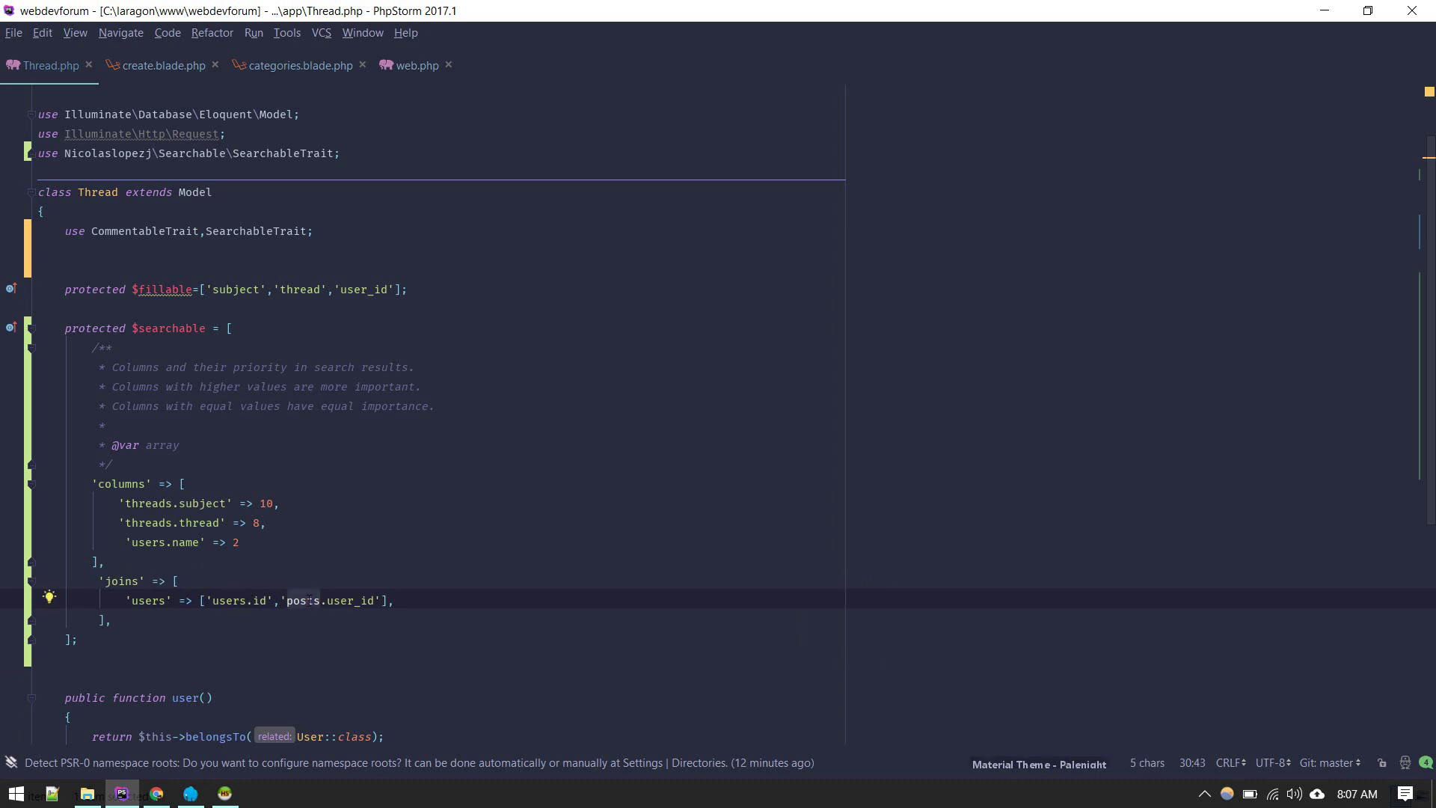
pyautogui.write('threads')
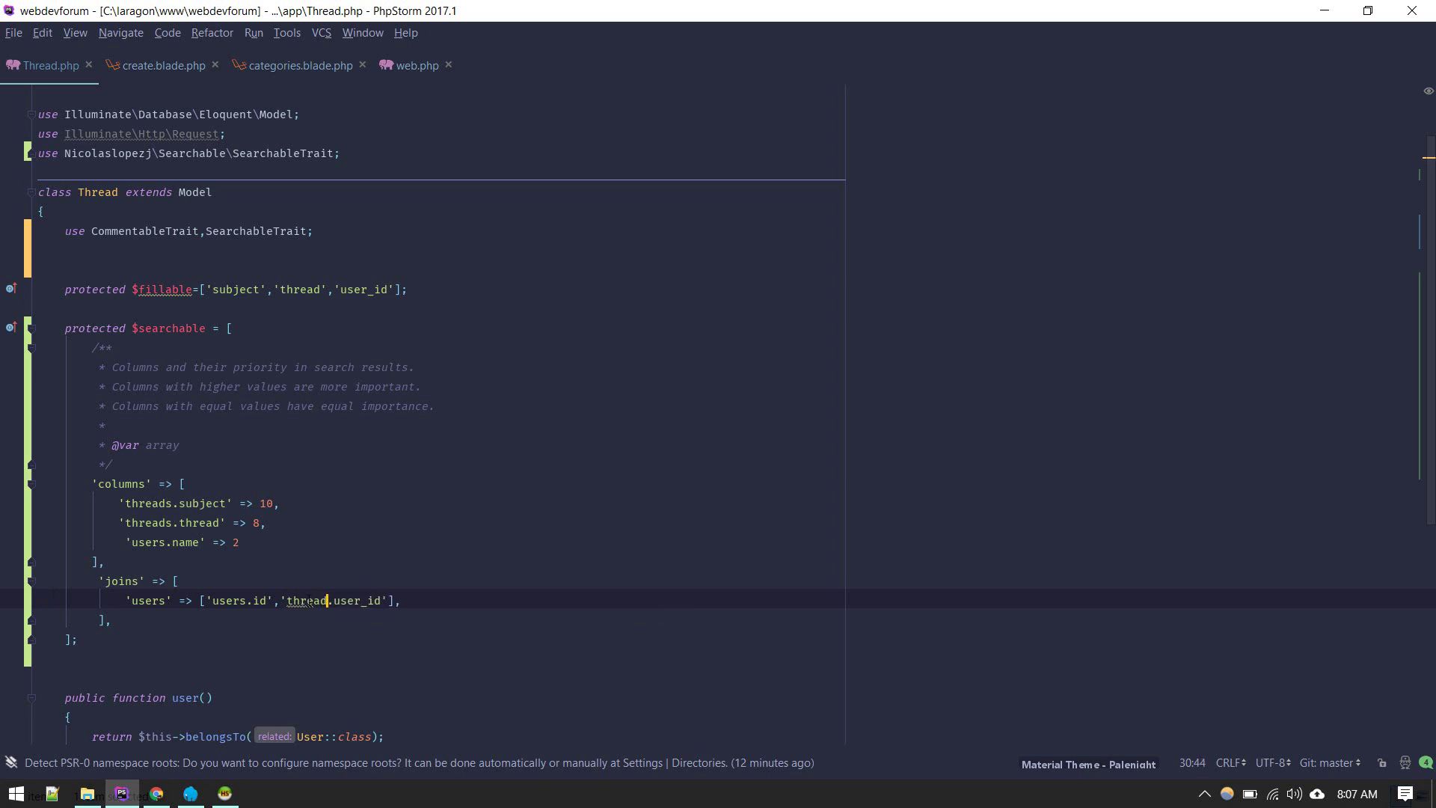
# - Compare HeidiSQL's users table ids with the Learn OOP thread's user_id in the threads table
pyautogui.click(225, 793)
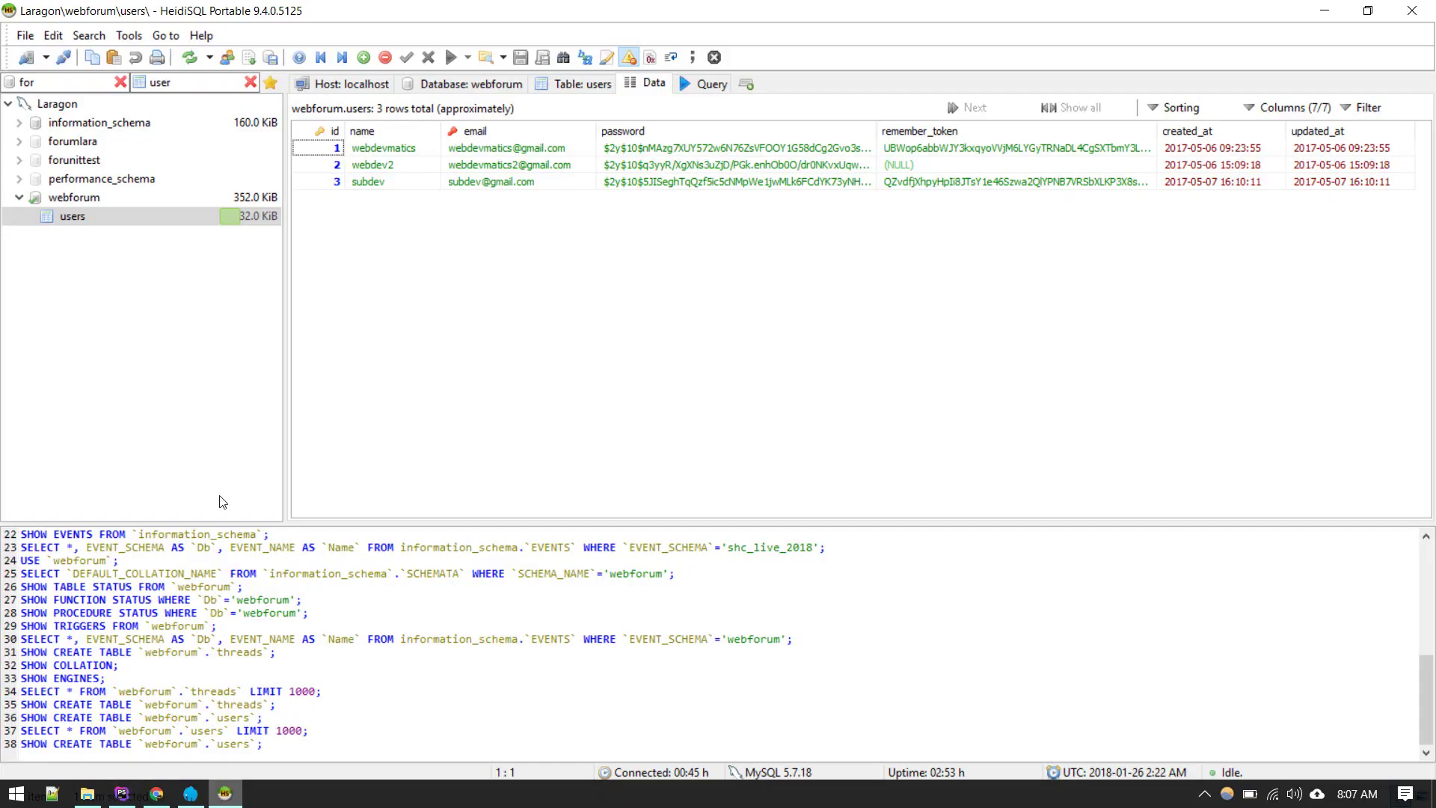
pyautogui.doubleClick(159, 83)
pyautogui.write('thra')
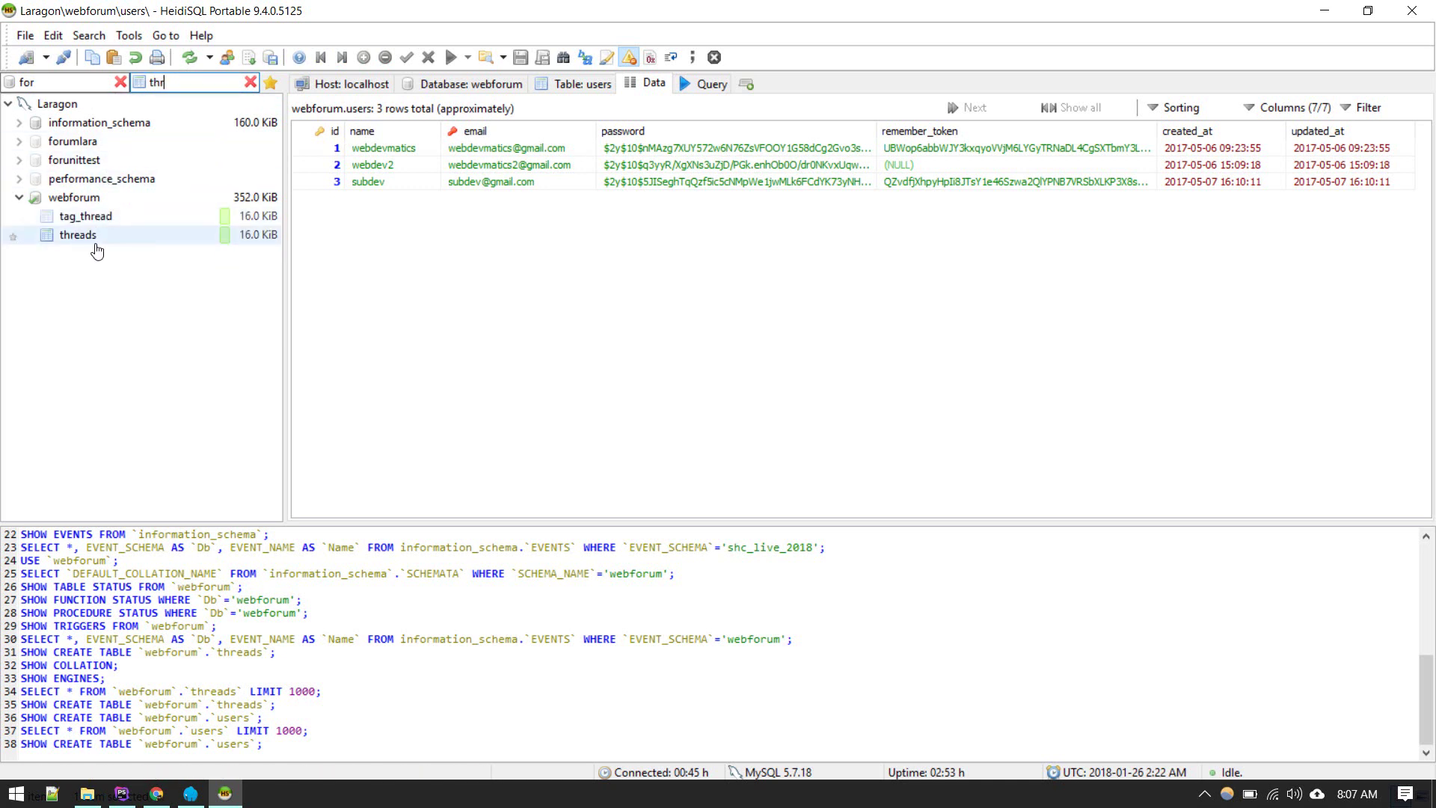
pyautogui.click(78, 235)
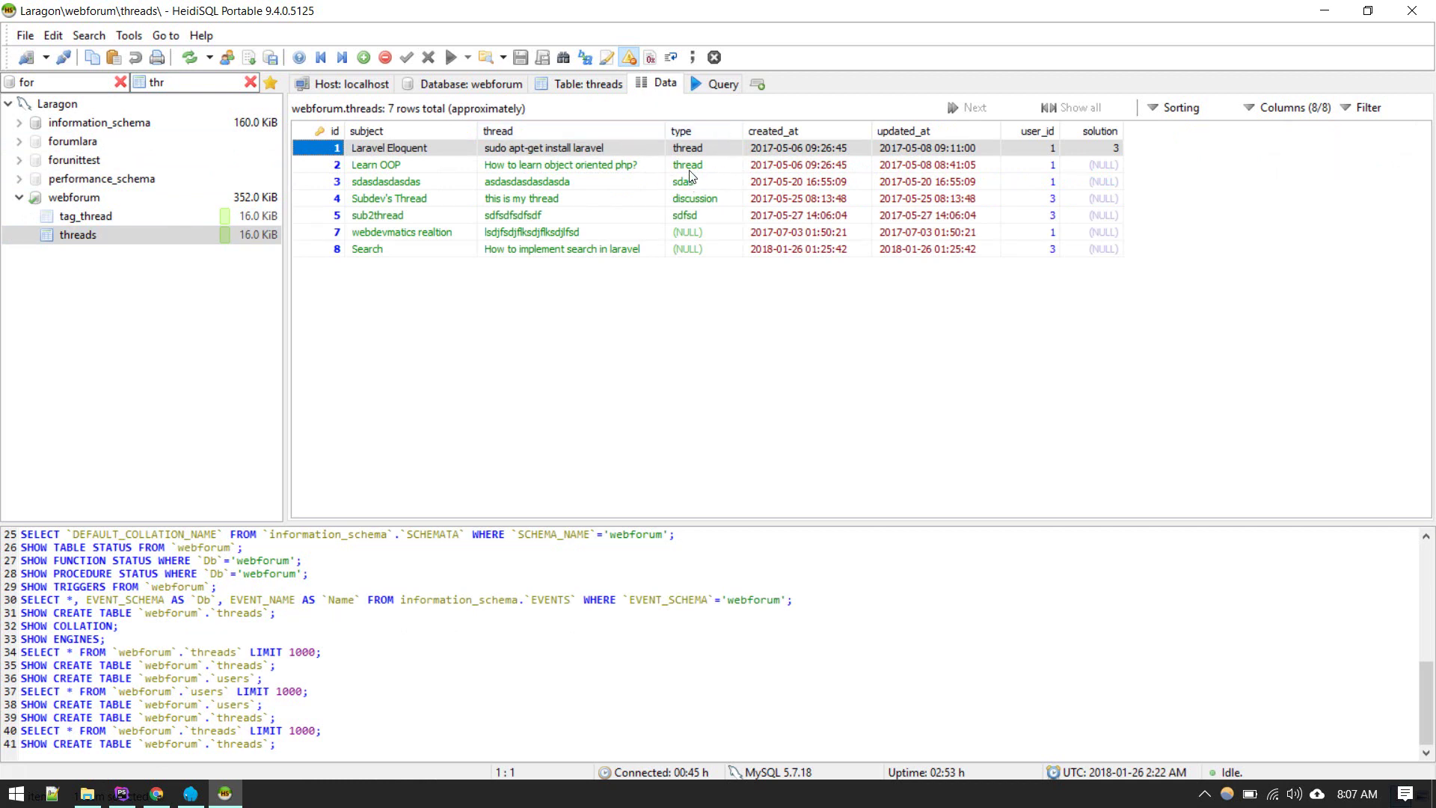
pyautogui.click(1038, 165)
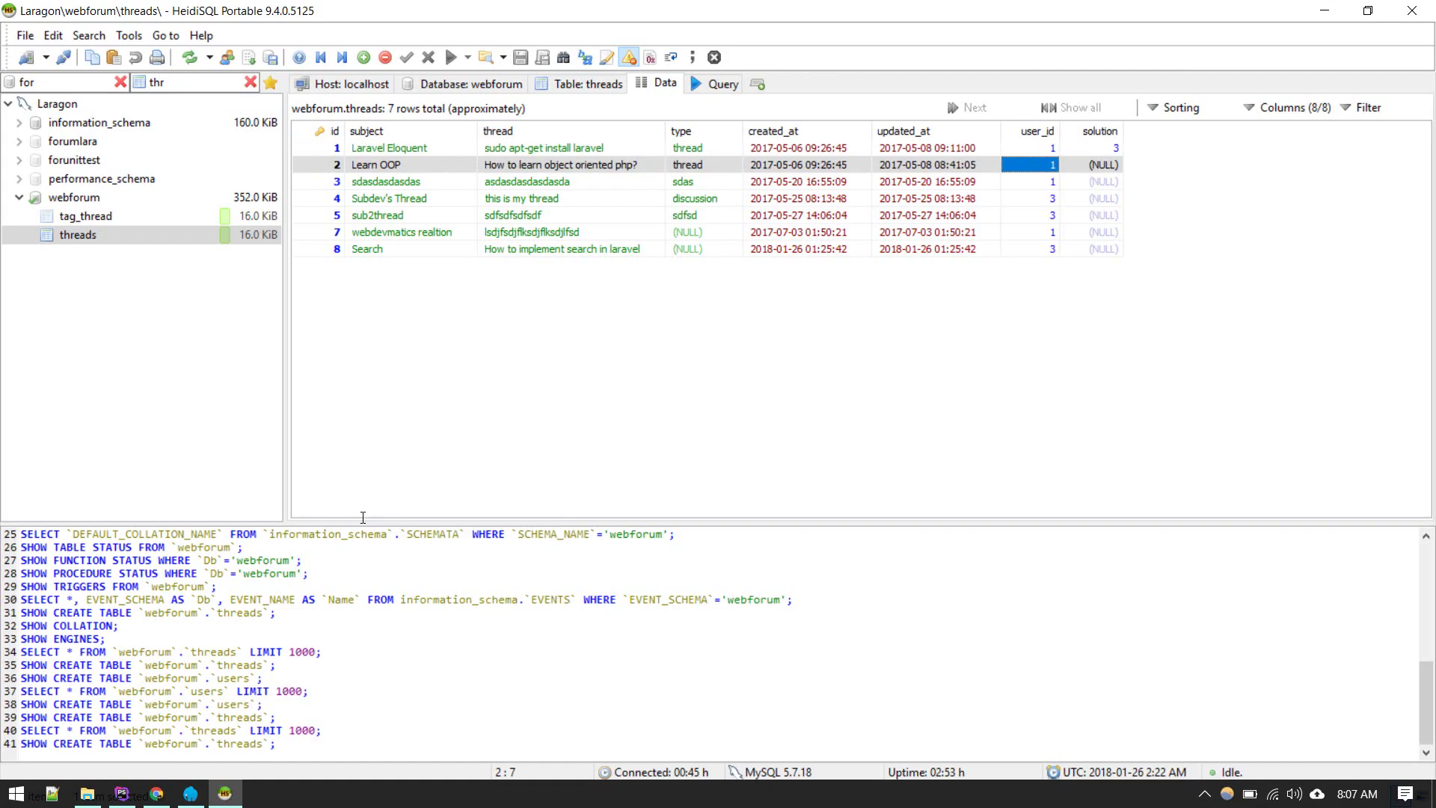
pyautogui.hotkey('alt', 'Tab')
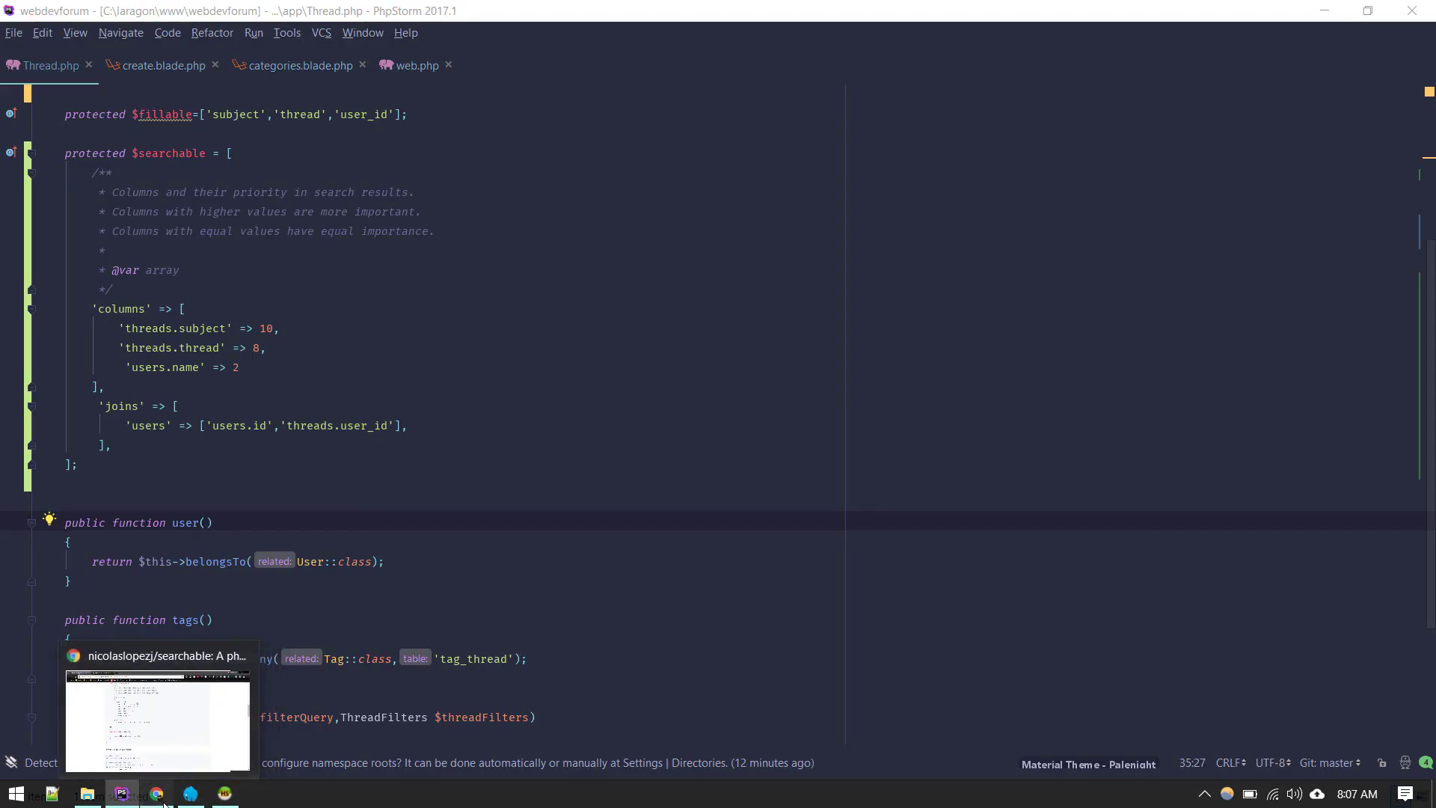
# - Change the dumped search URL's term from Laravel to Webdevmatics and load the results
pyautogui.click(157, 795)
pyautogui.click(281, 14)
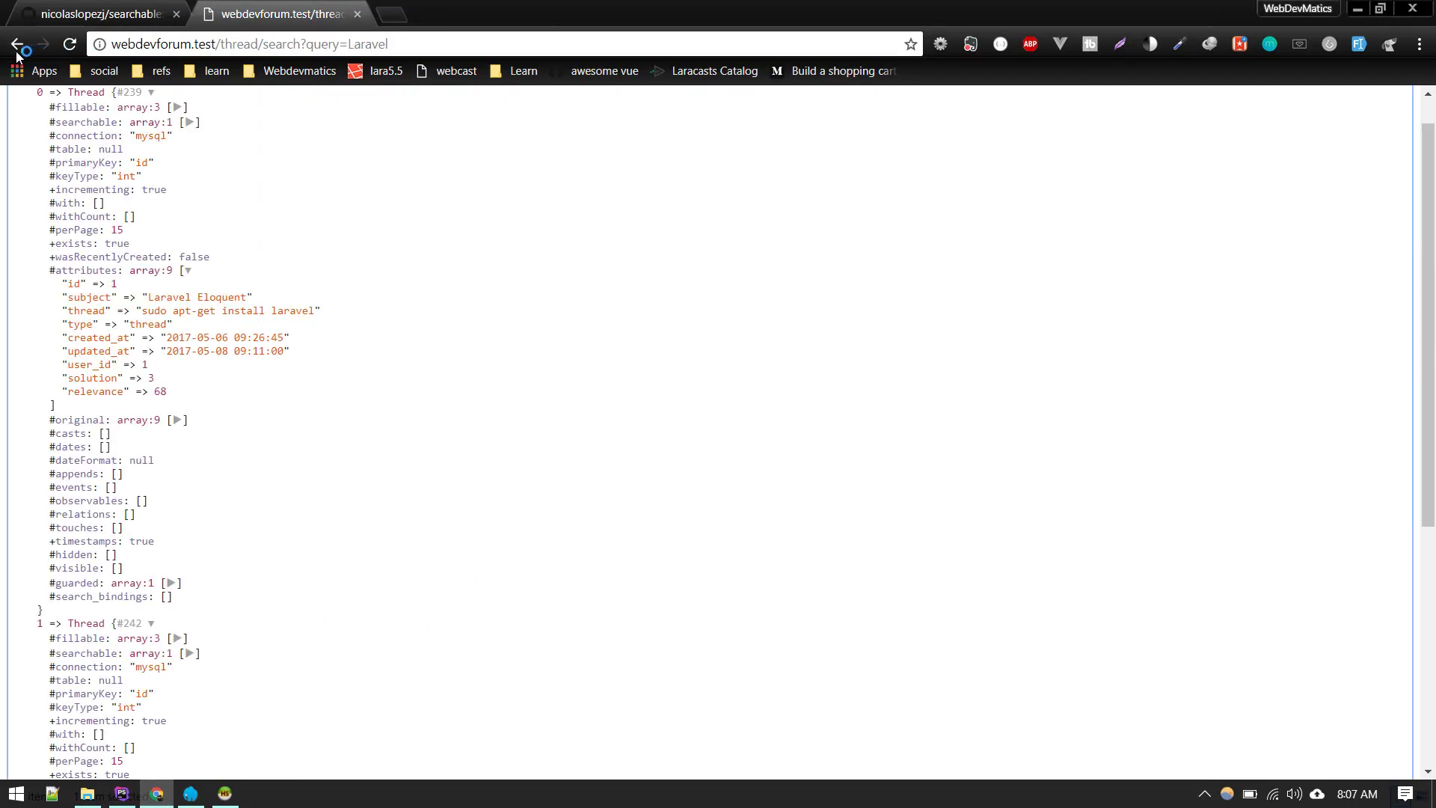
pyautogui.doubleClick(366, 43)
pyautogui.scroll(1, 361, 237)
pyautogui.write('Webdev')
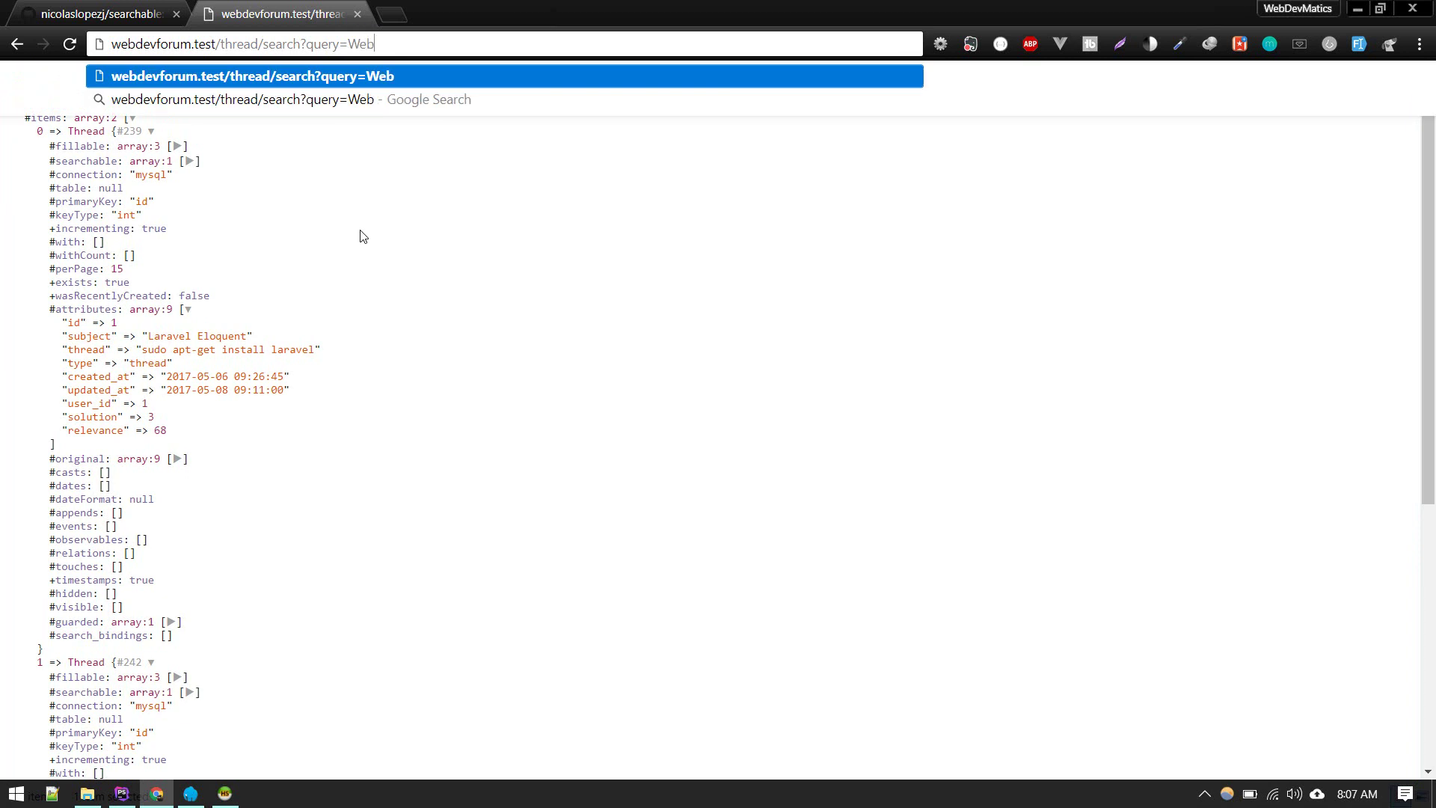
pyautogui.write('matics')
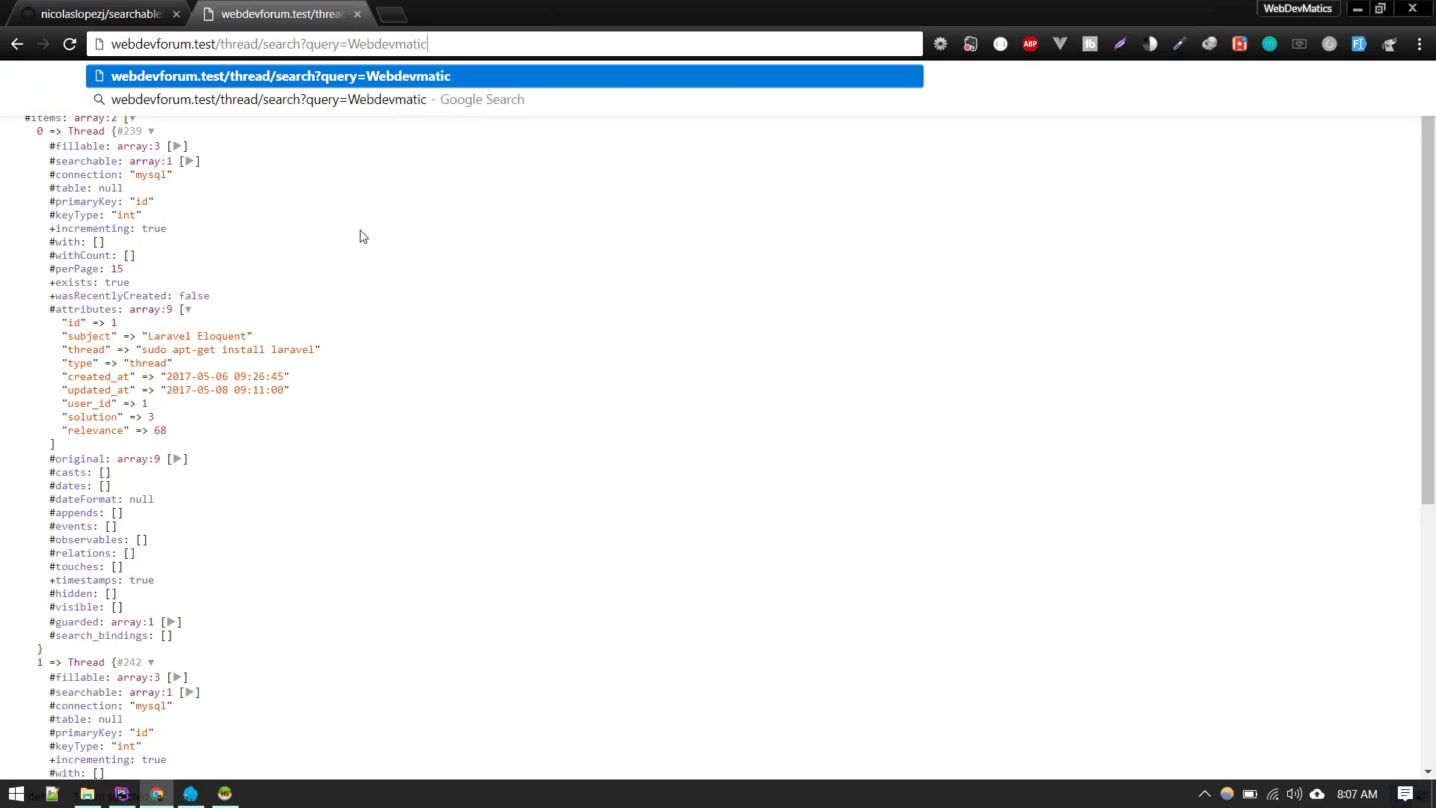
pyautogui.press('Return')
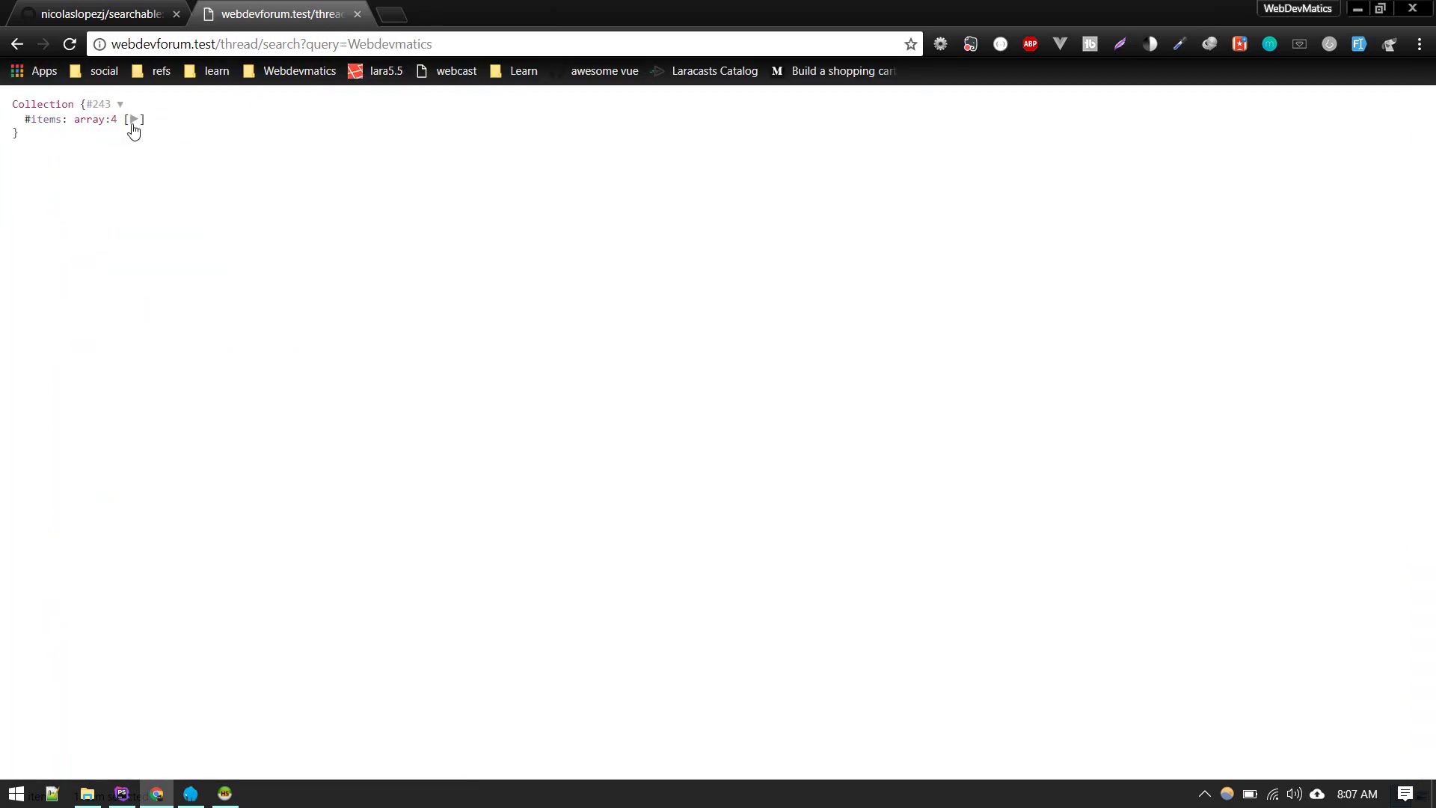
# - Expand the first of four found threads to inspect its subject, user_id and solution attributes
pyautogui.click(133, 119)
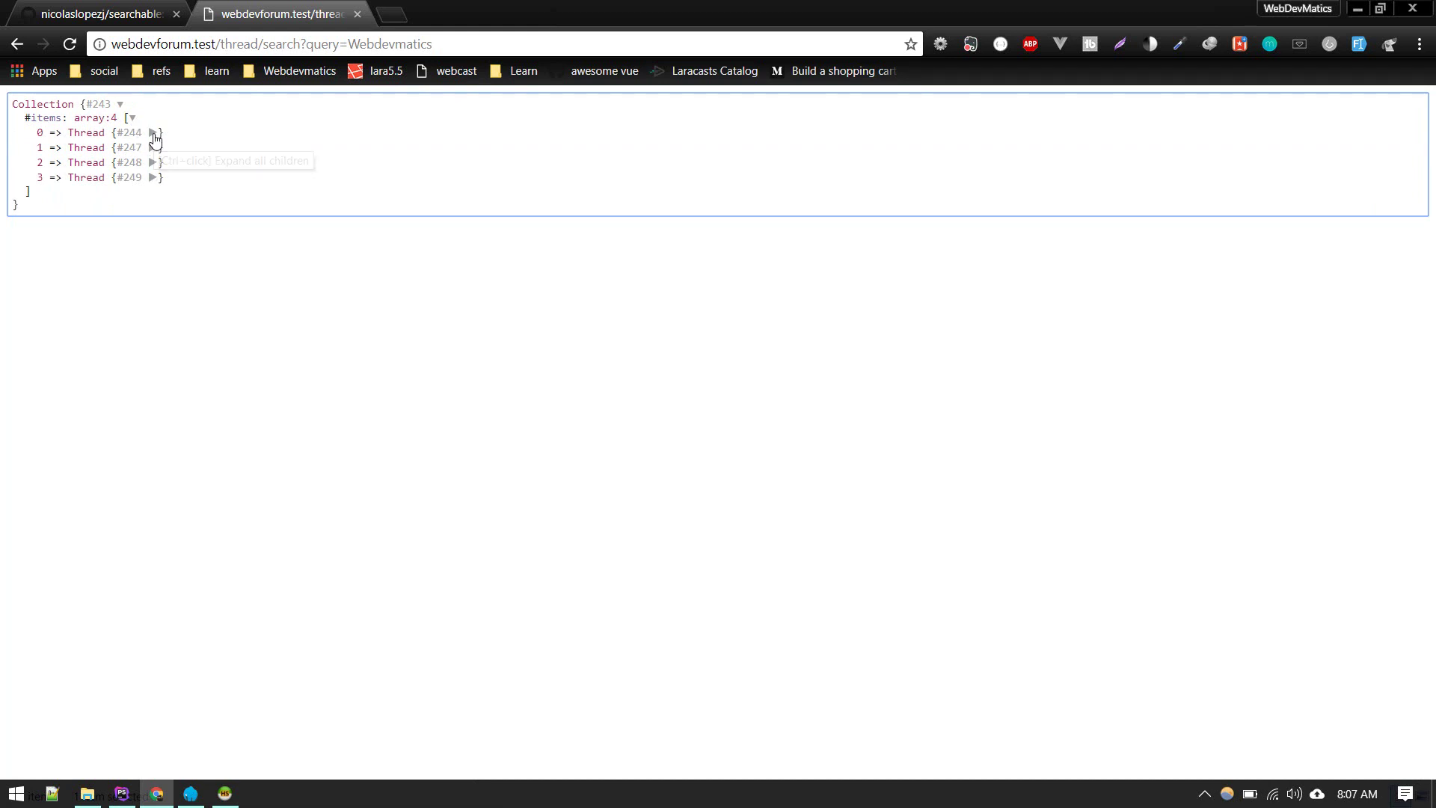
pyautogui.click(152, 132)
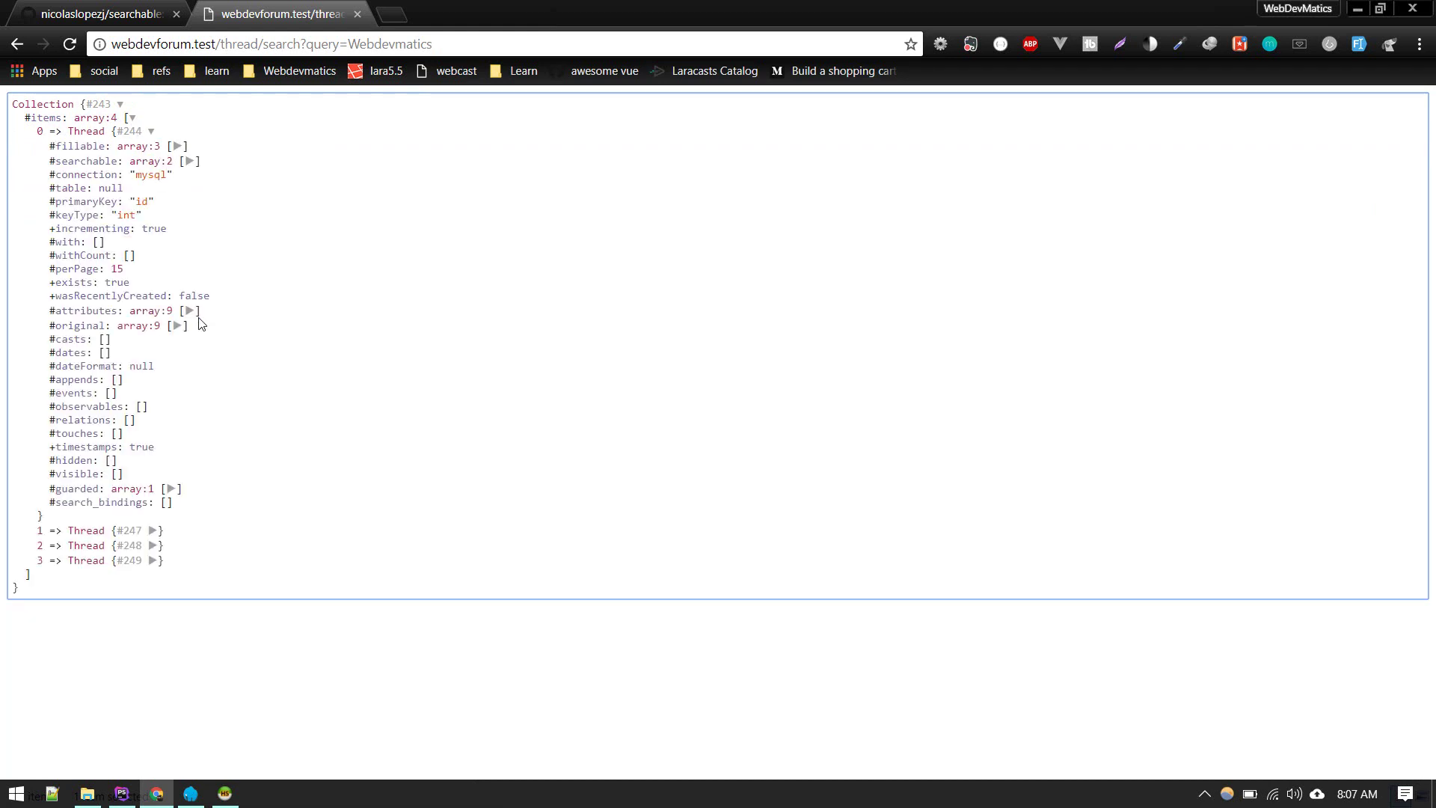
pyautogui.click(191, 311)
pyautogui.moveTo(165, 335); pyautogui.dragTo(206, 338)
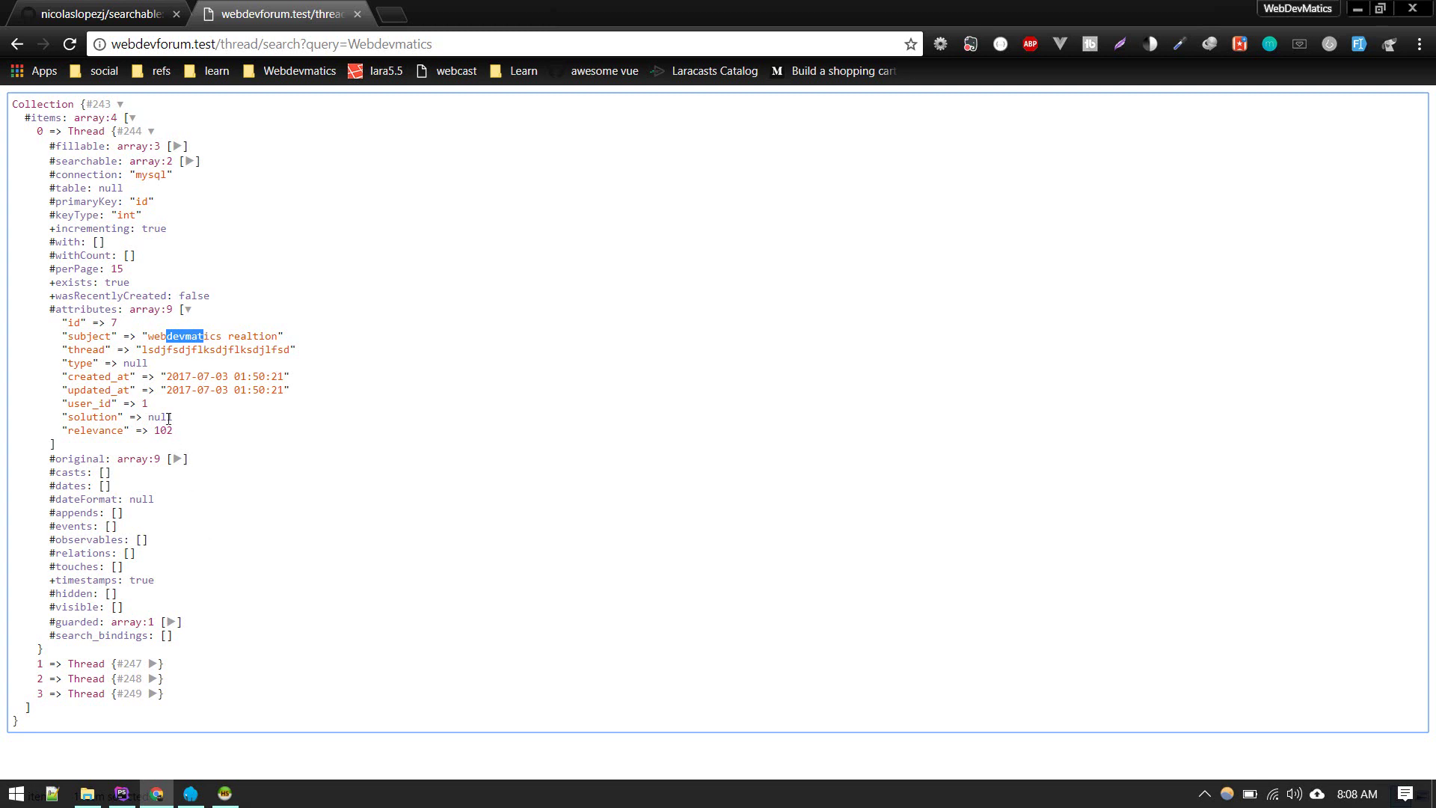
pyautogui.moveTo(155, 415); pyautogui.dragTo(139, 407)
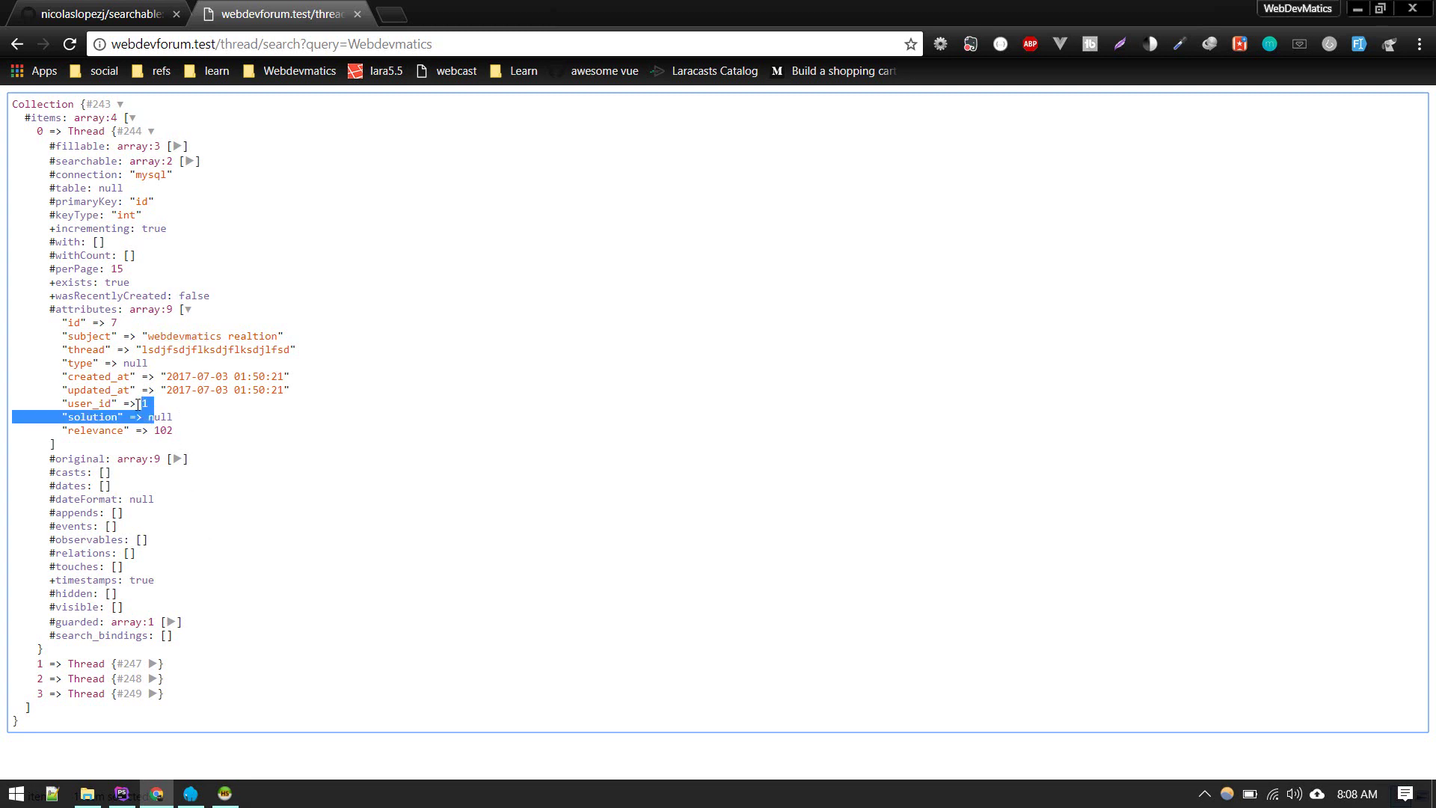
pyautogui.click(225, 451)
pyautogui.hotkey('alt', 'Tab')
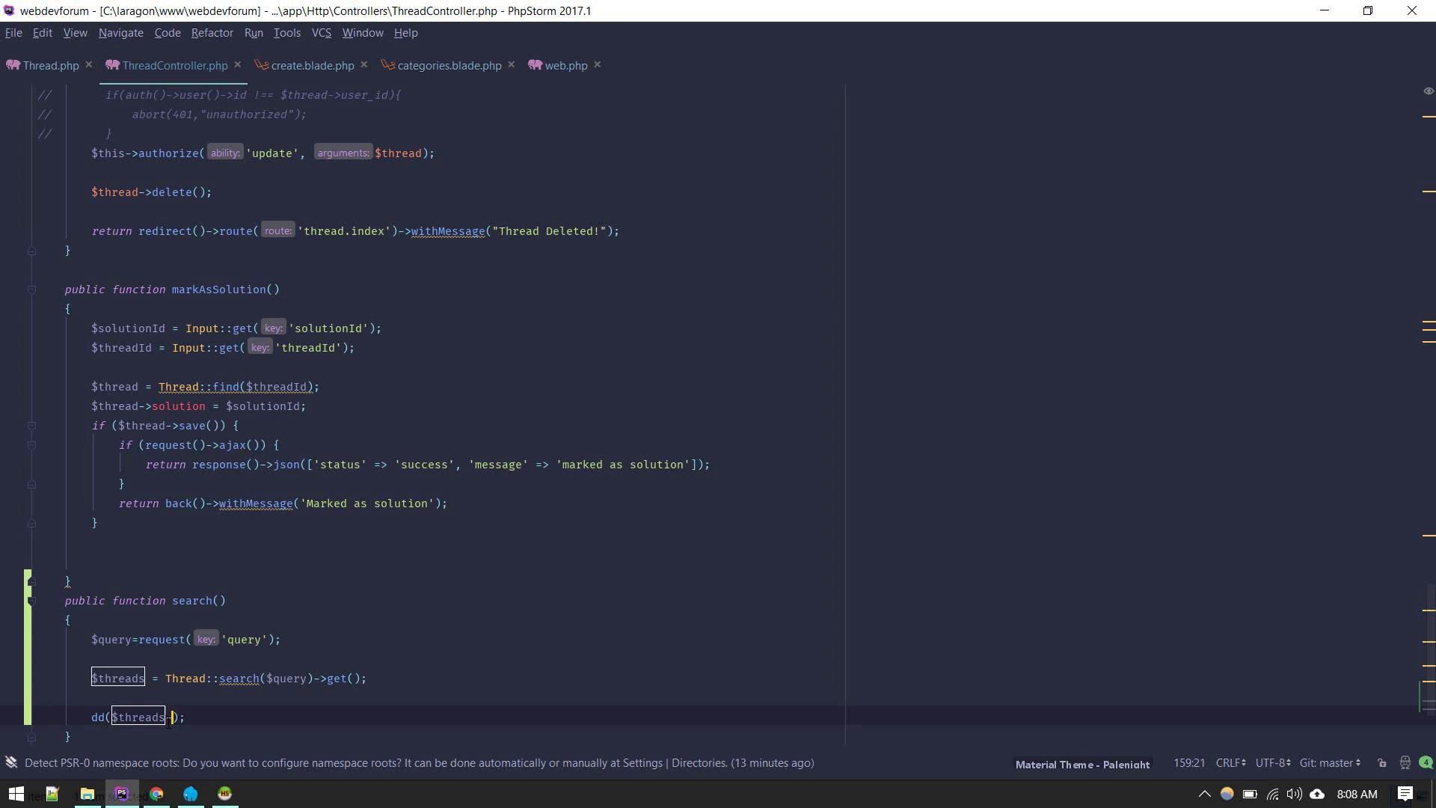
pyautogui.write('>toArray')
# - Check the toArray output, then return view('thread.index', compact('threads')) and reopen the thread list
pyautogui.hotkey('alt', 'Tab')
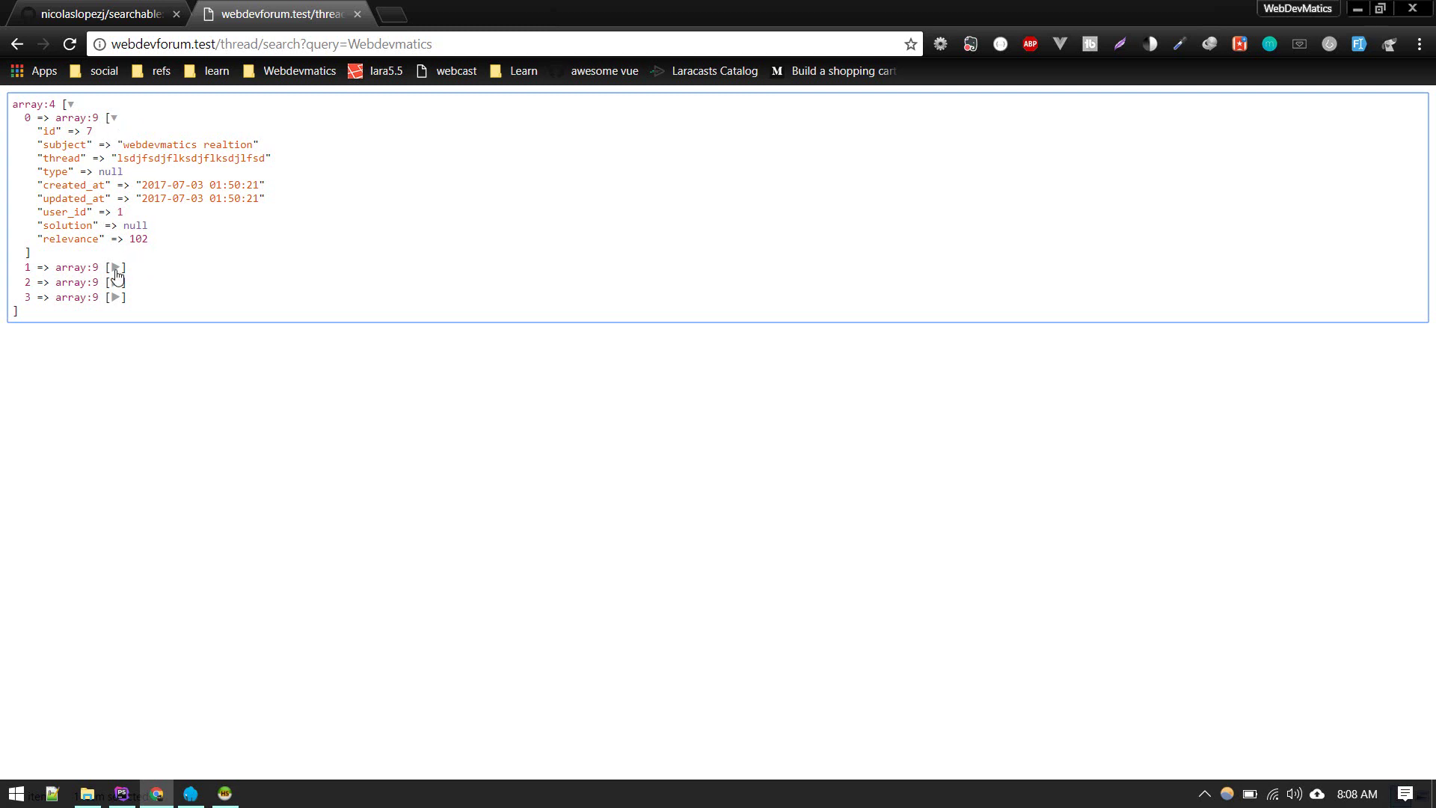
pyautogui.click(115, 267)
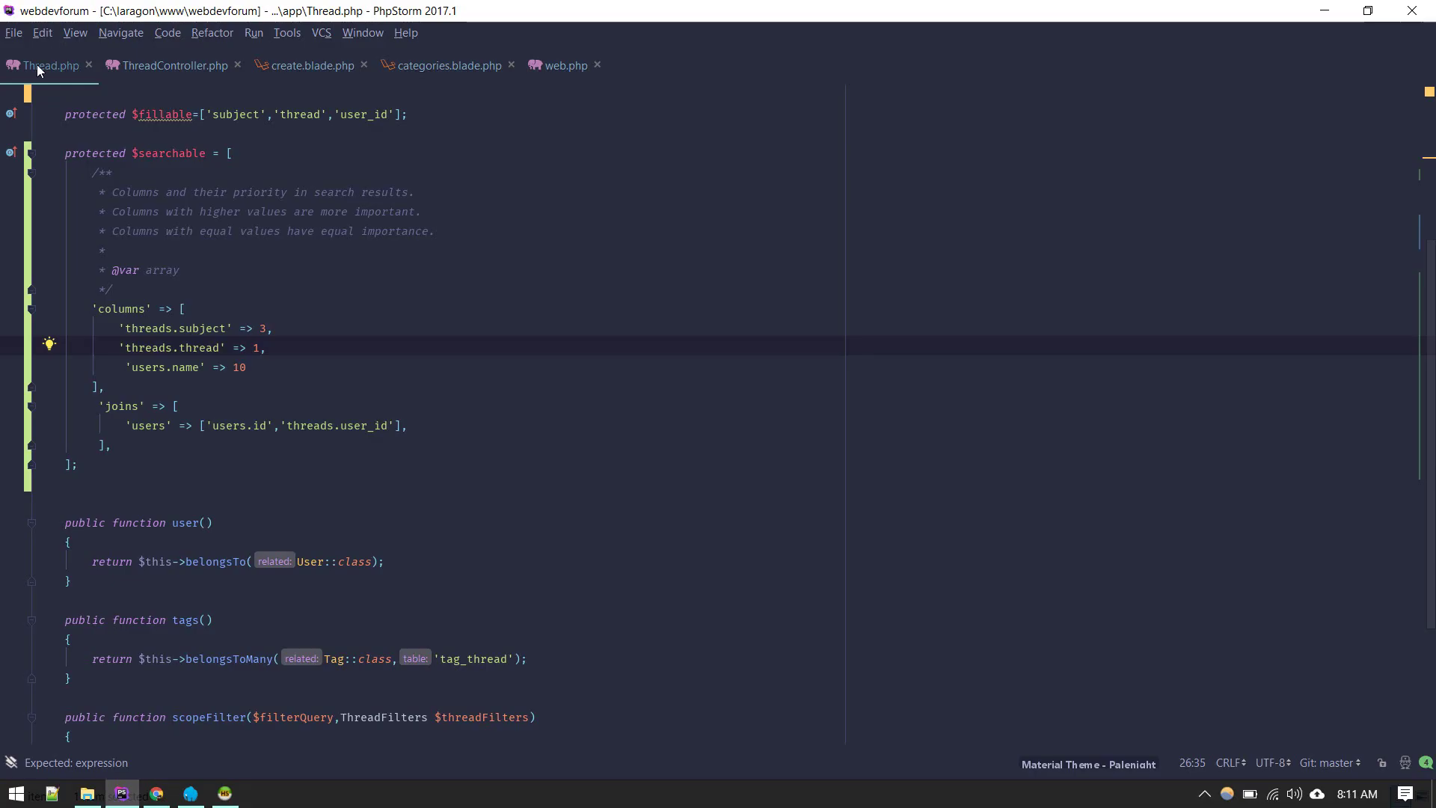
pyautogui.click(151, 70)
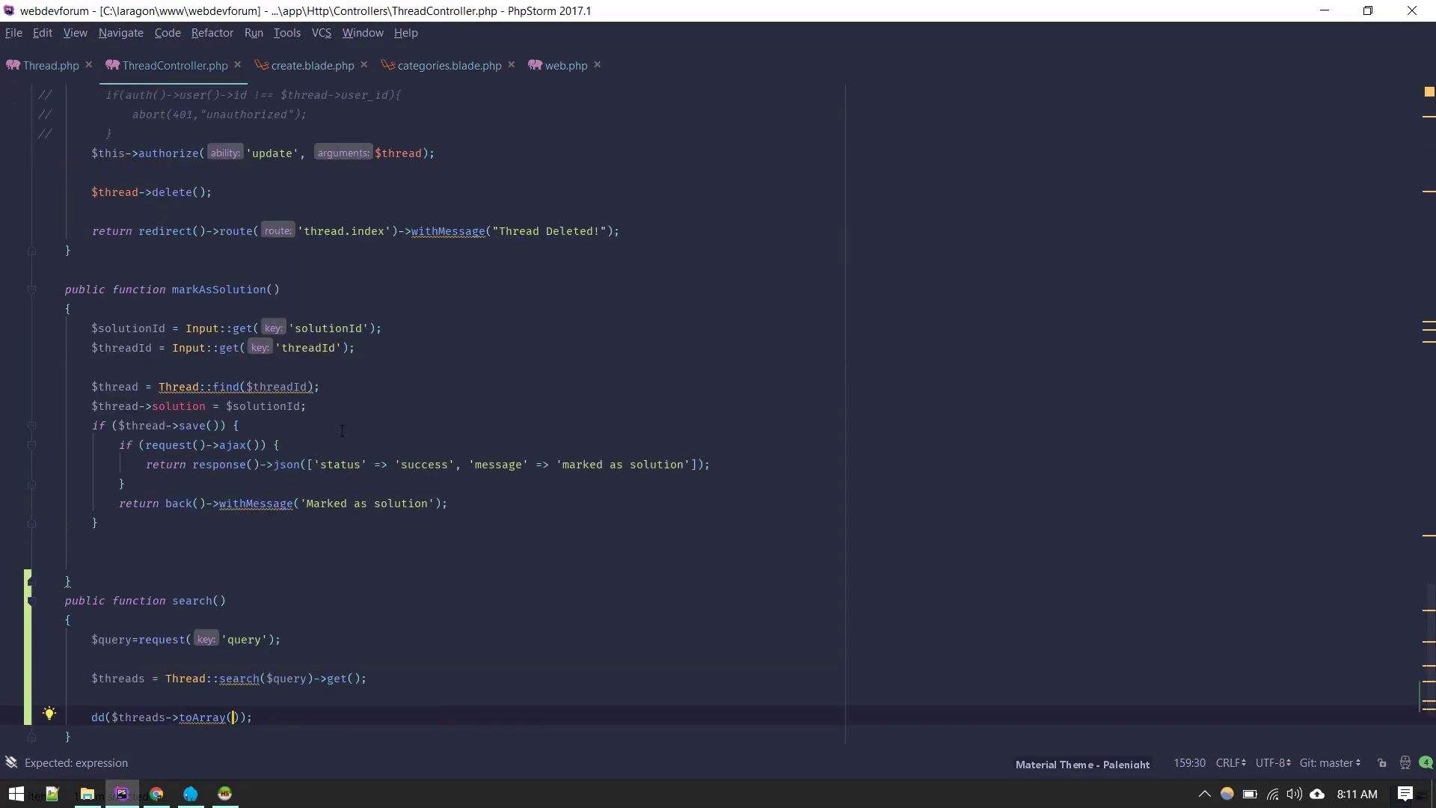
pyautogui.scroll(-2, 342, 430)
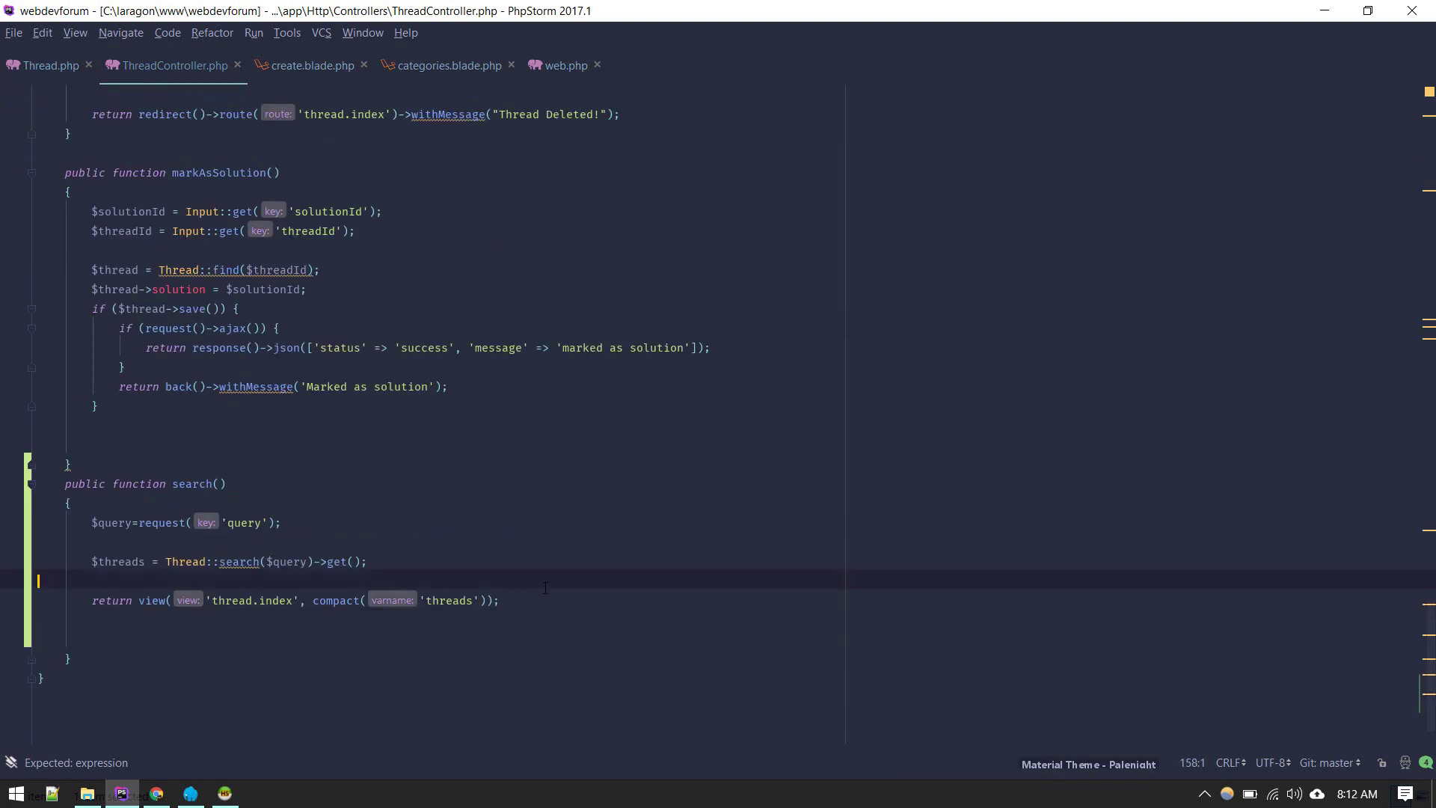
pyautogui.hotkey('alt', 'Tab')
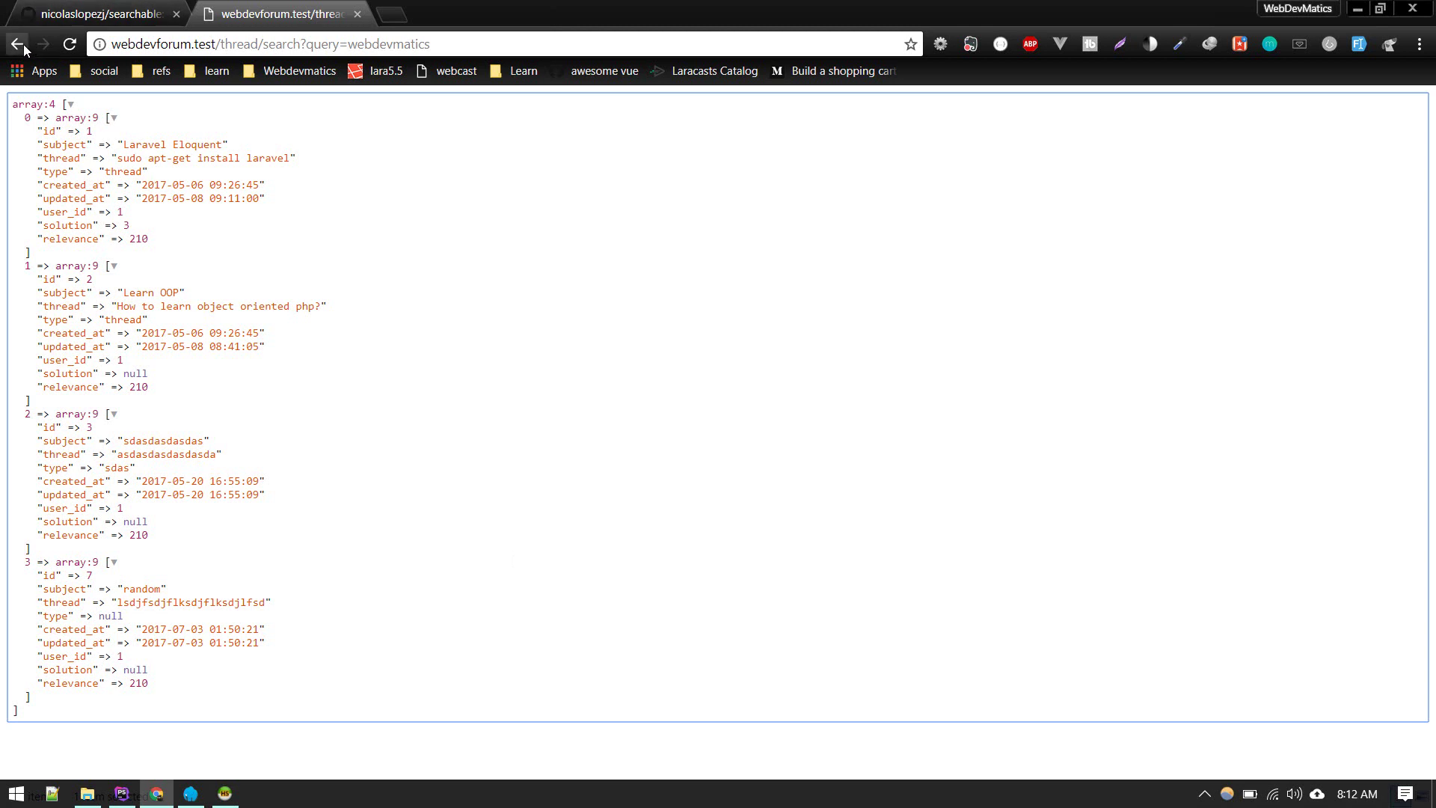
pyautogui.click(16, 43)
# - Reload the forum and search for 'webdevmatics', which lists four threads
pyautogui.click(70, 43)
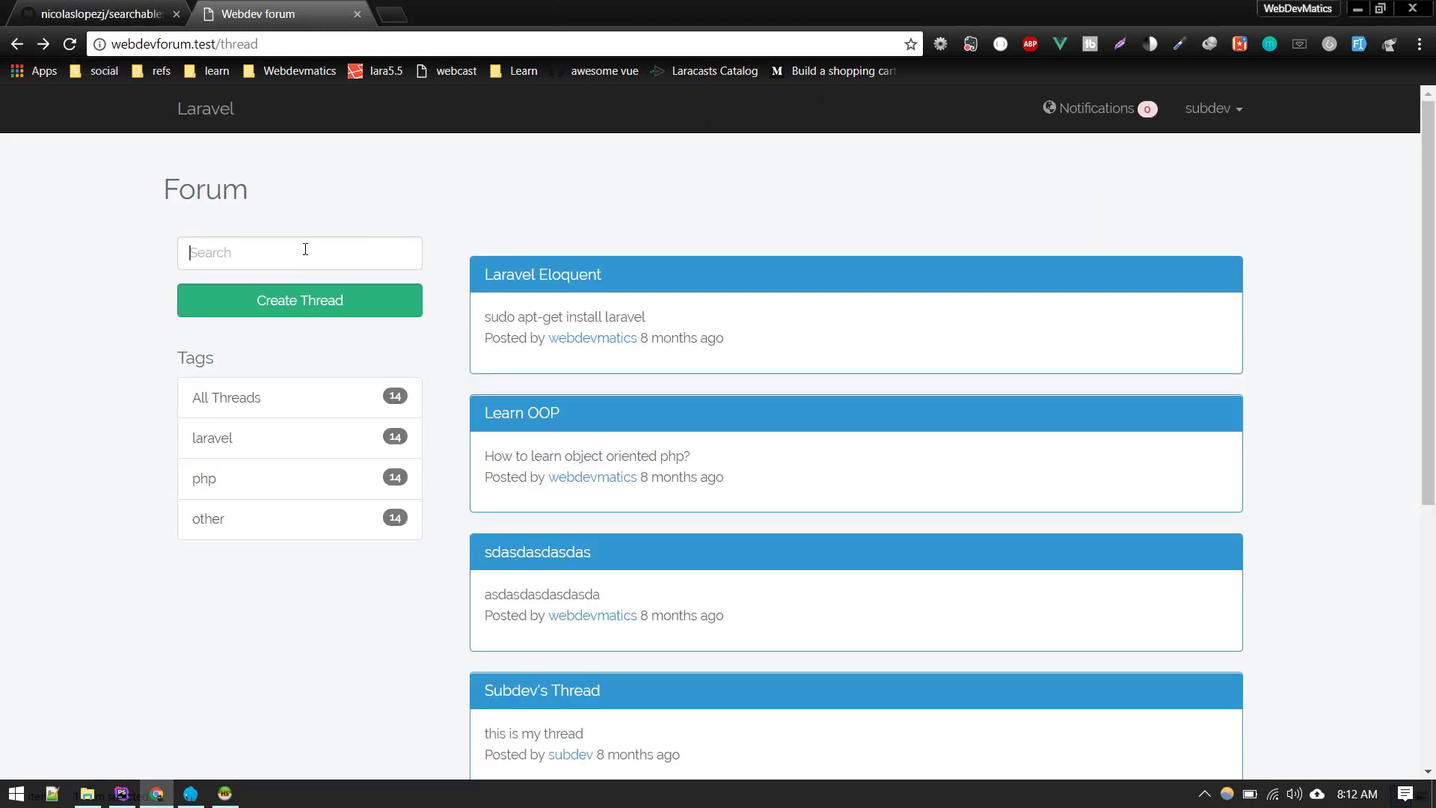
pyautogui.write('Web')
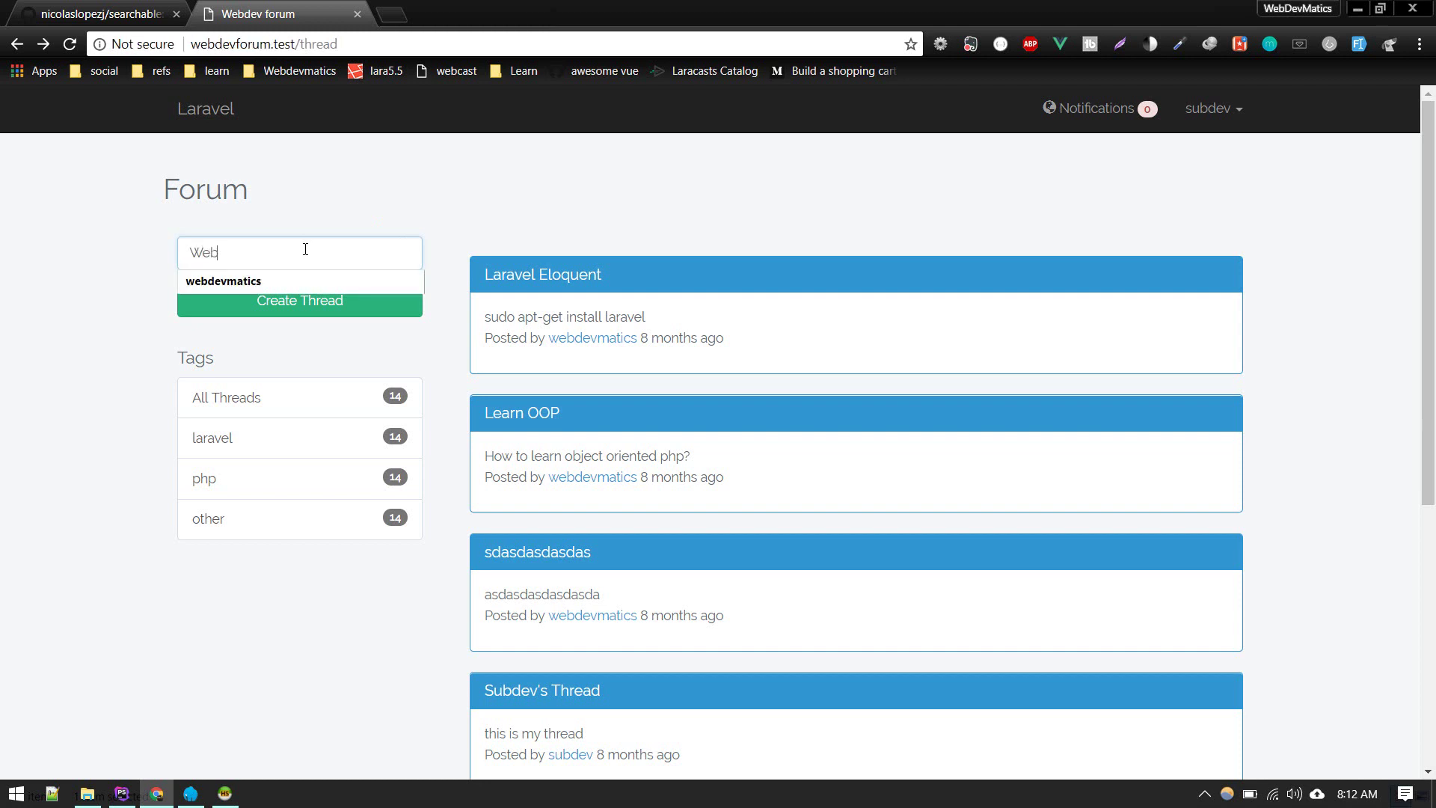
pyautogui.click(289, 284)
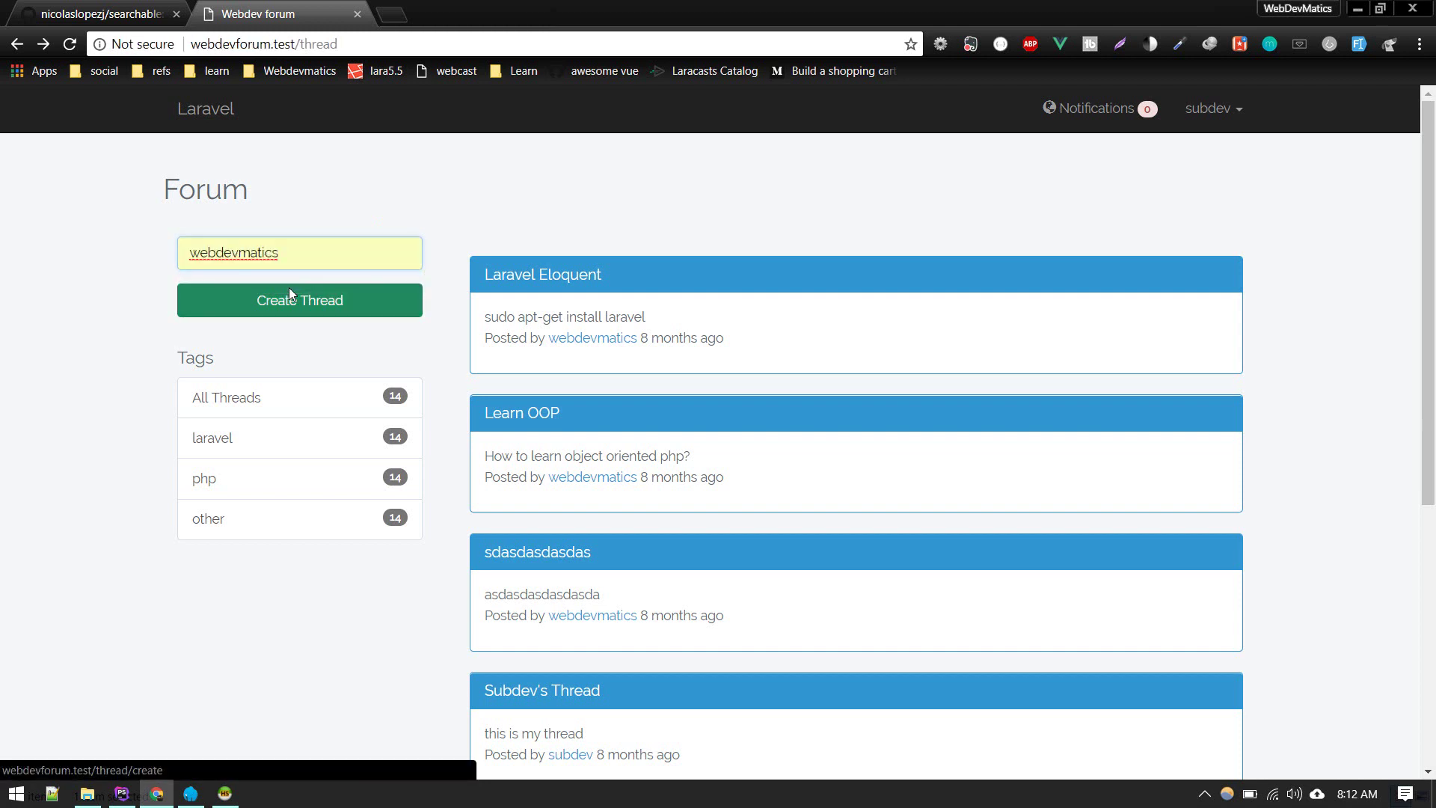
pyautogui.press('Return')
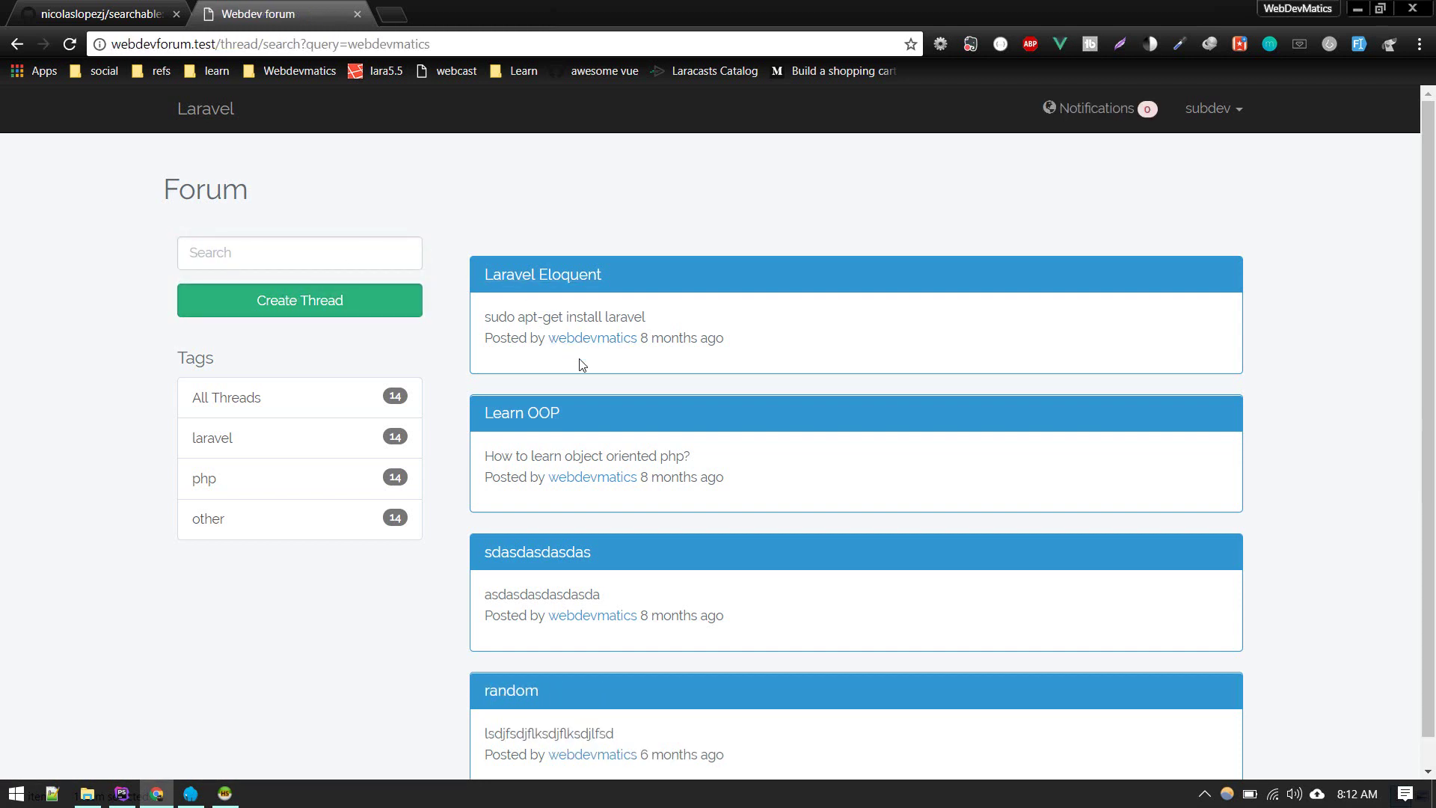
pyautogui.scroll(-1, 579, 363)
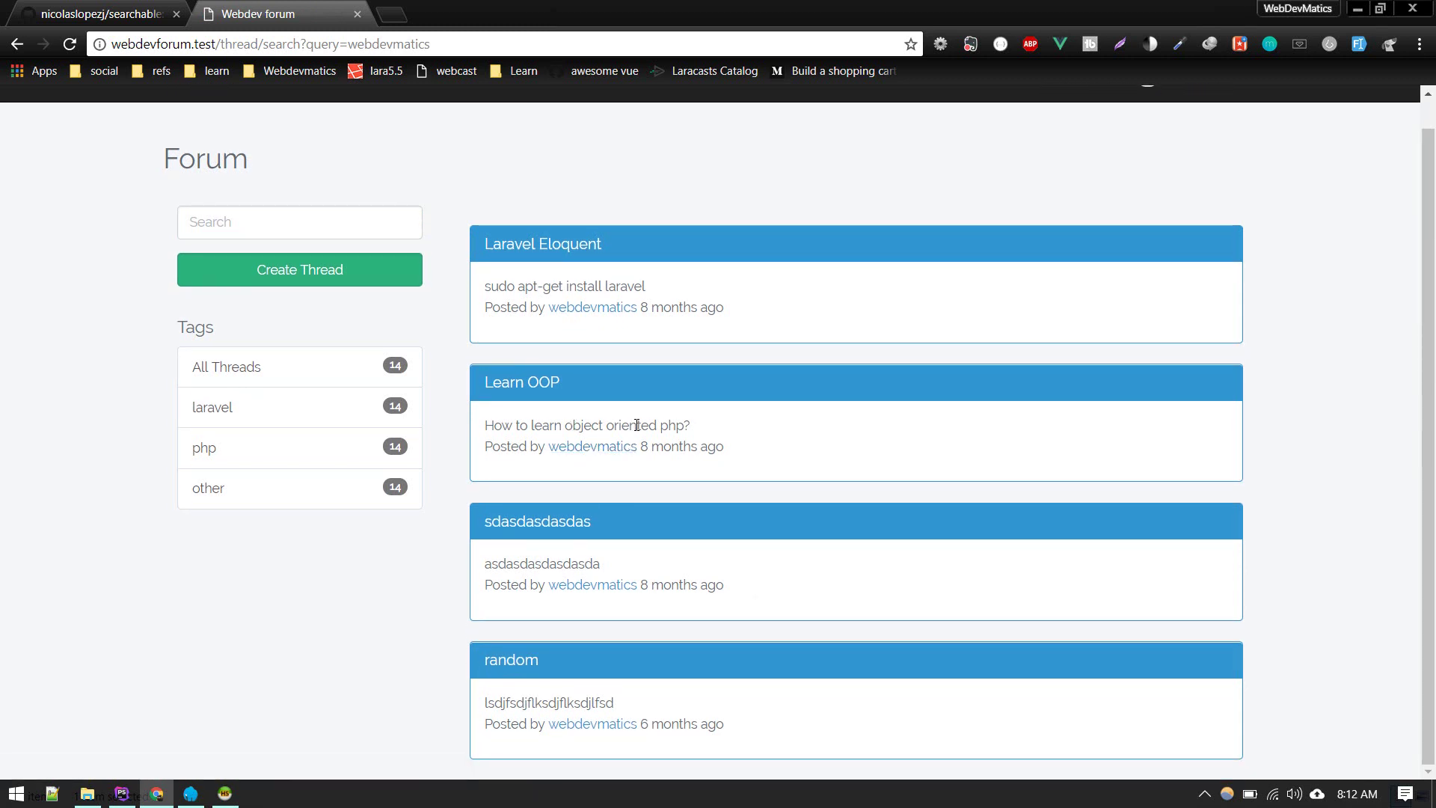
# - Search the forum for 'php', which shows No threads
pyautogui.doubleClick(676, 428)
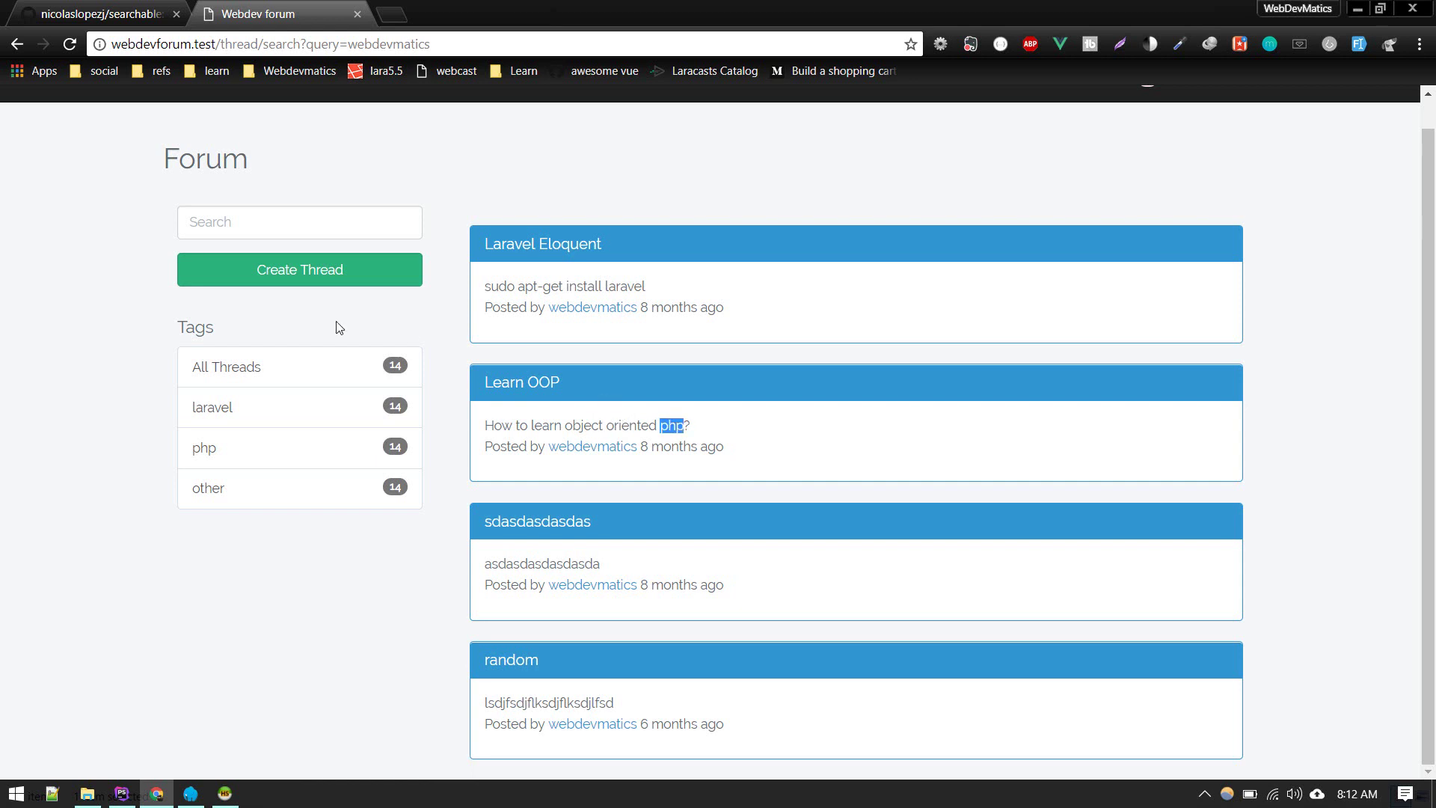
pyautogui.click(273, 219)
pyautogui.write('php')
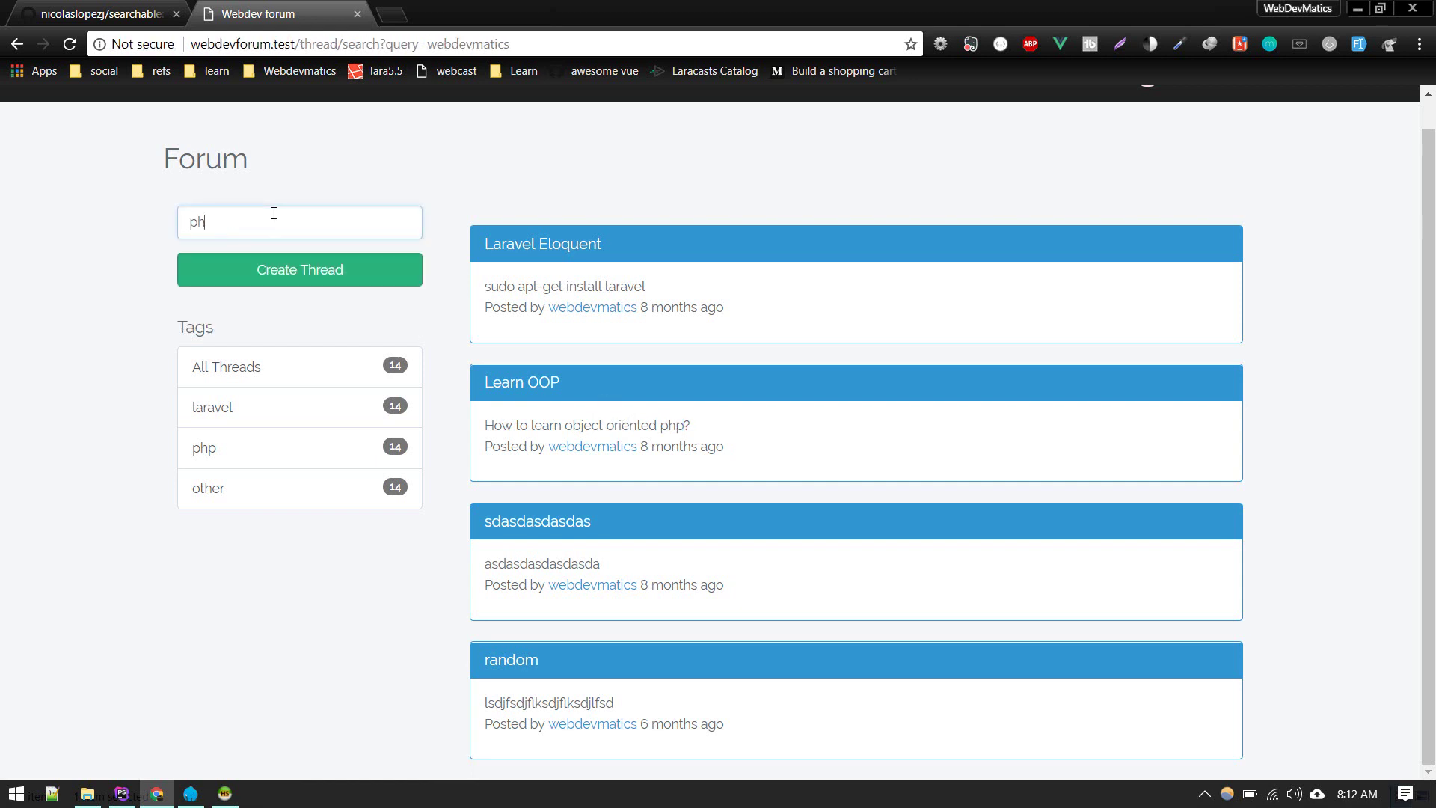
pyautogui.press('Return')
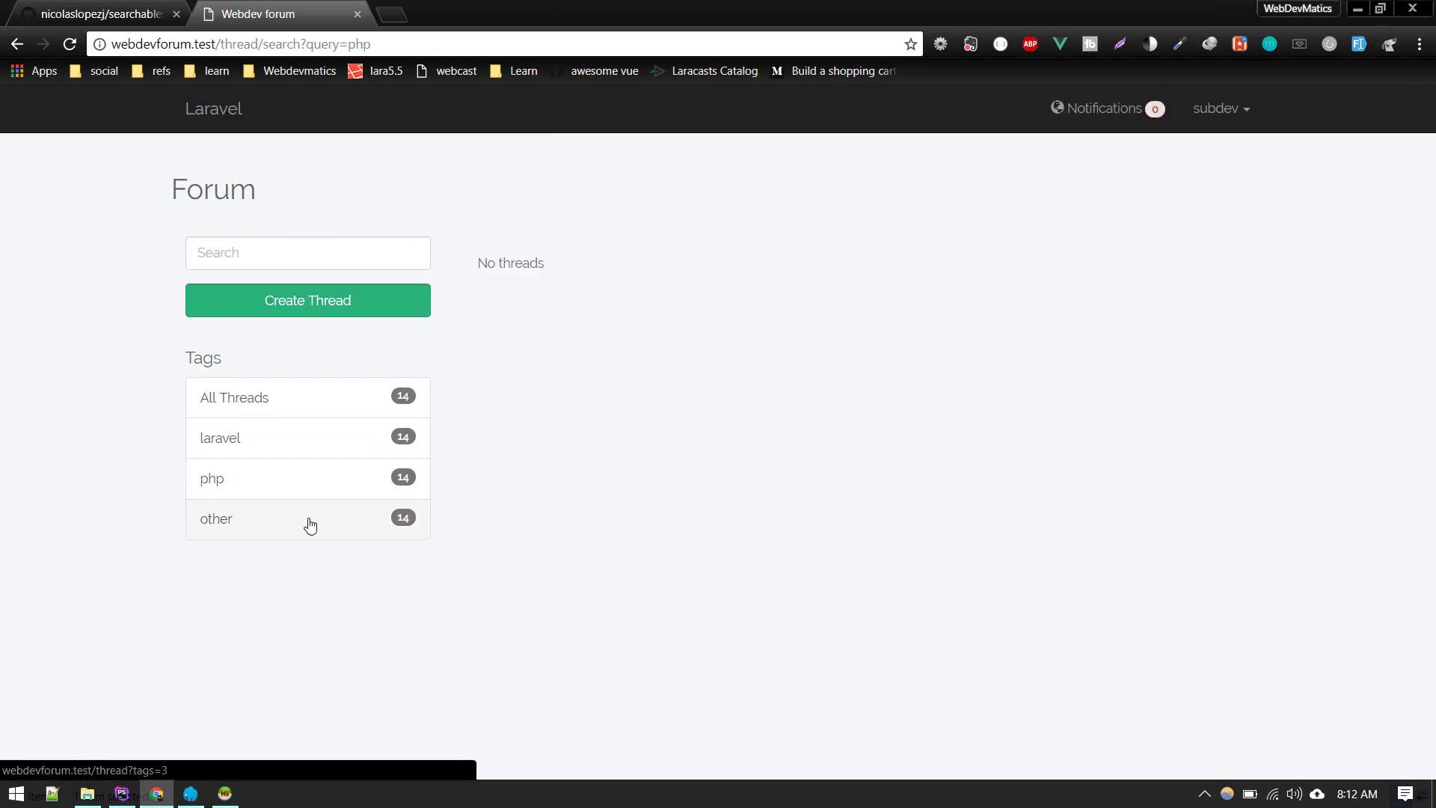
# - Raise the threads.subject weight to 10 and change the thread body weight in Thread's search rules
pyautogui.hotkey('alt', 'Tab')
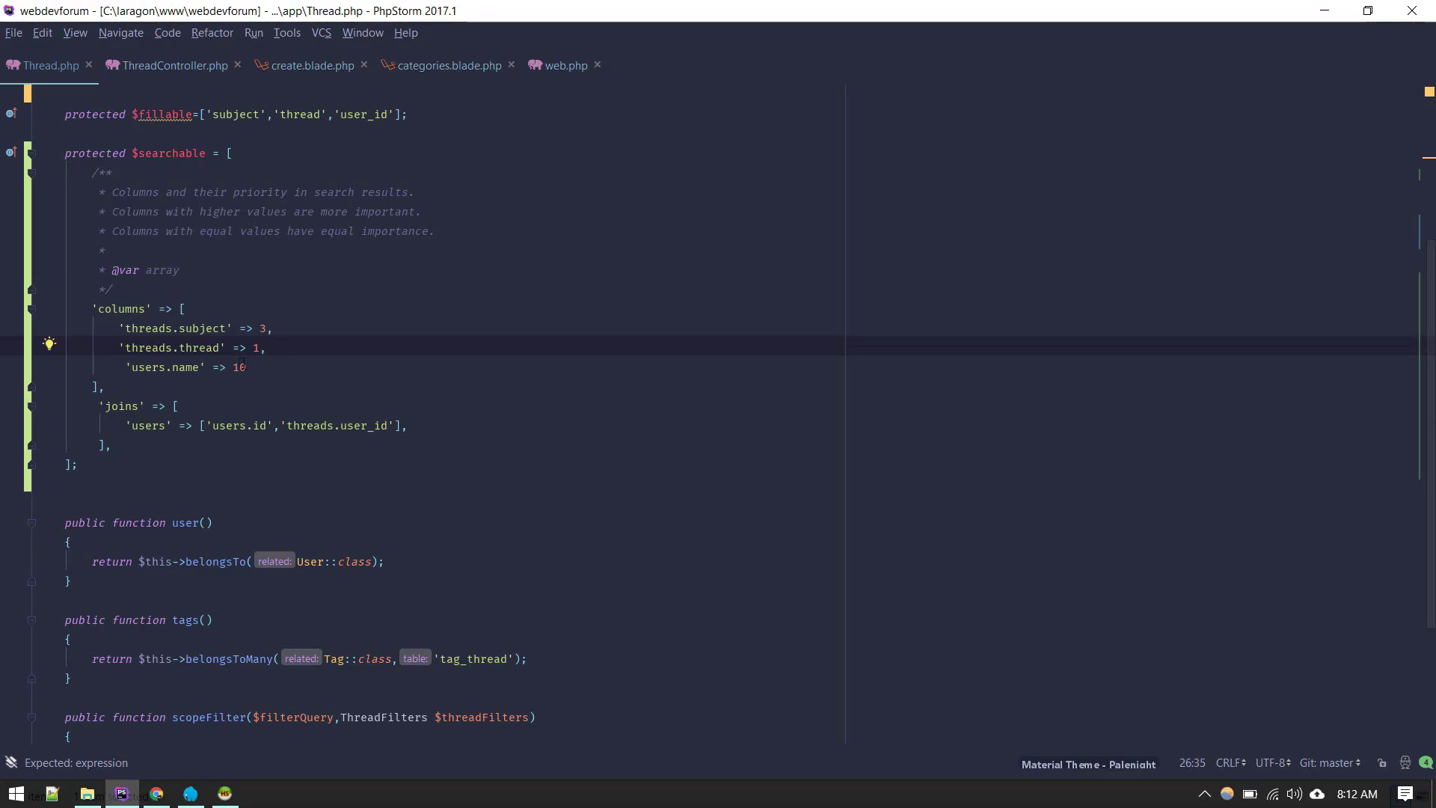
pyautogui.write('3')
pyautogui.doubleClick(263, 328)
pyautogui.write('10')
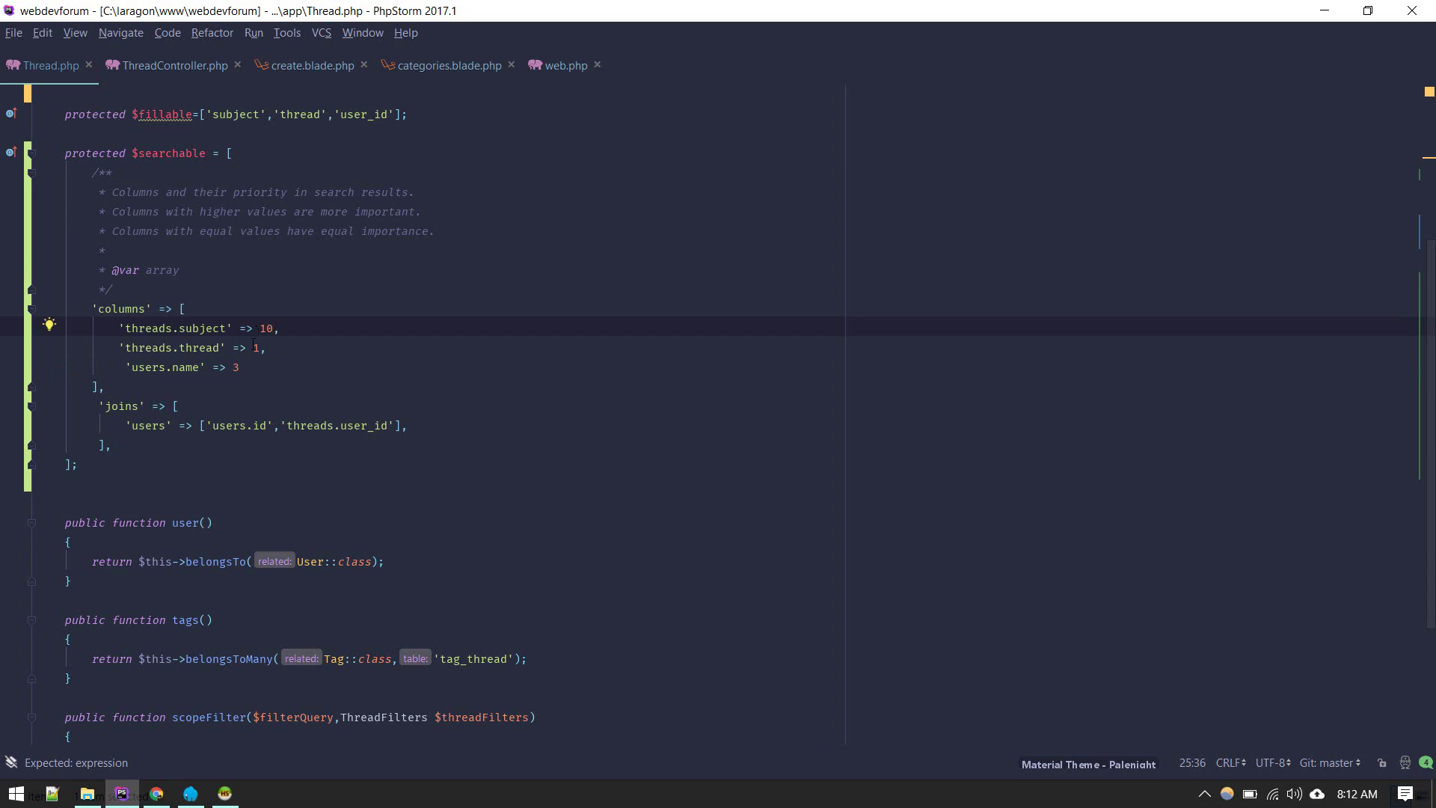
pyautogui.doubleClick(256, 347)
pyautogui.write('5')
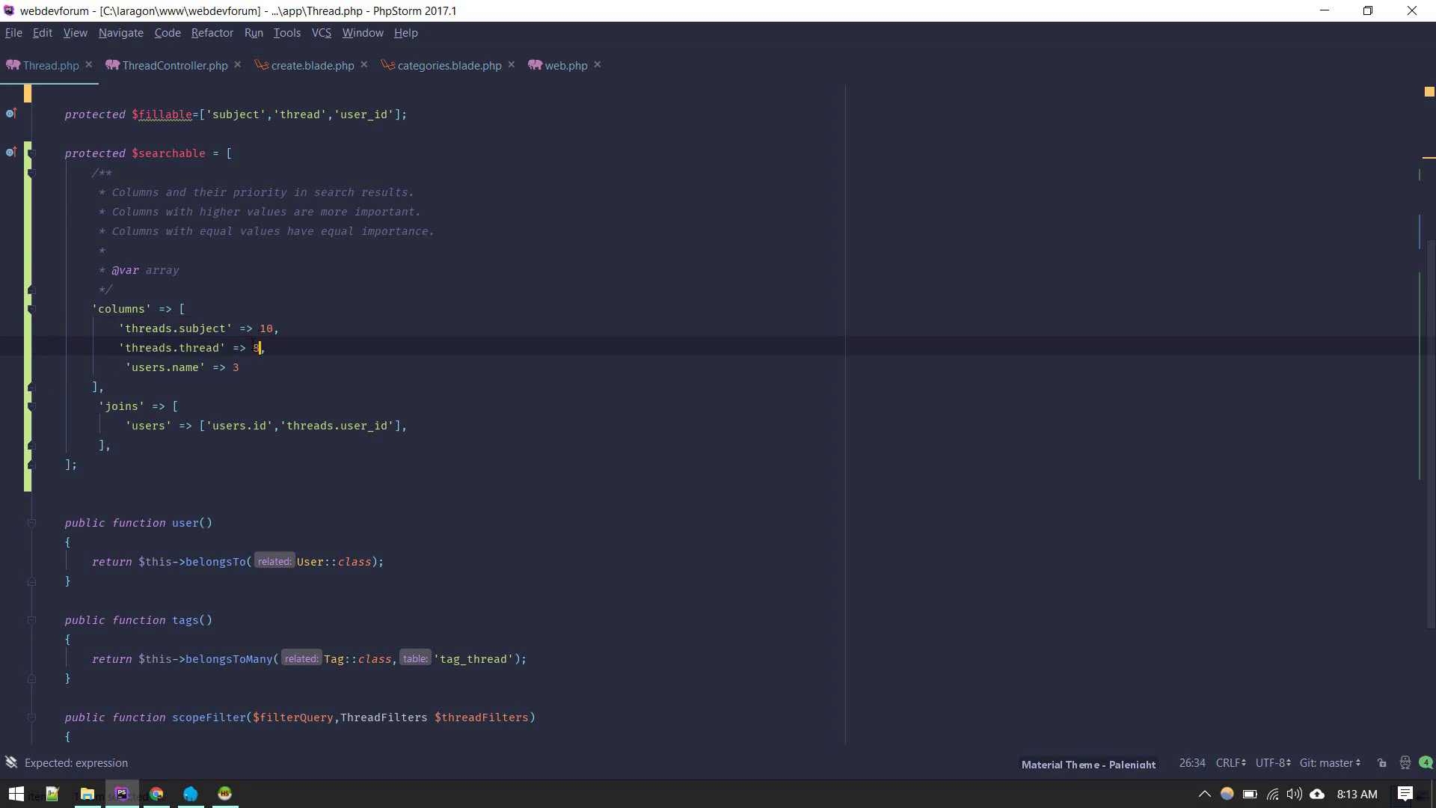
# - Re-run the 'php' search, which now lists the Learn OOP thread
pyautogui.hotkey('alt', 'Tab')
pyautogui.write('php')
pyautogui.press('Return')
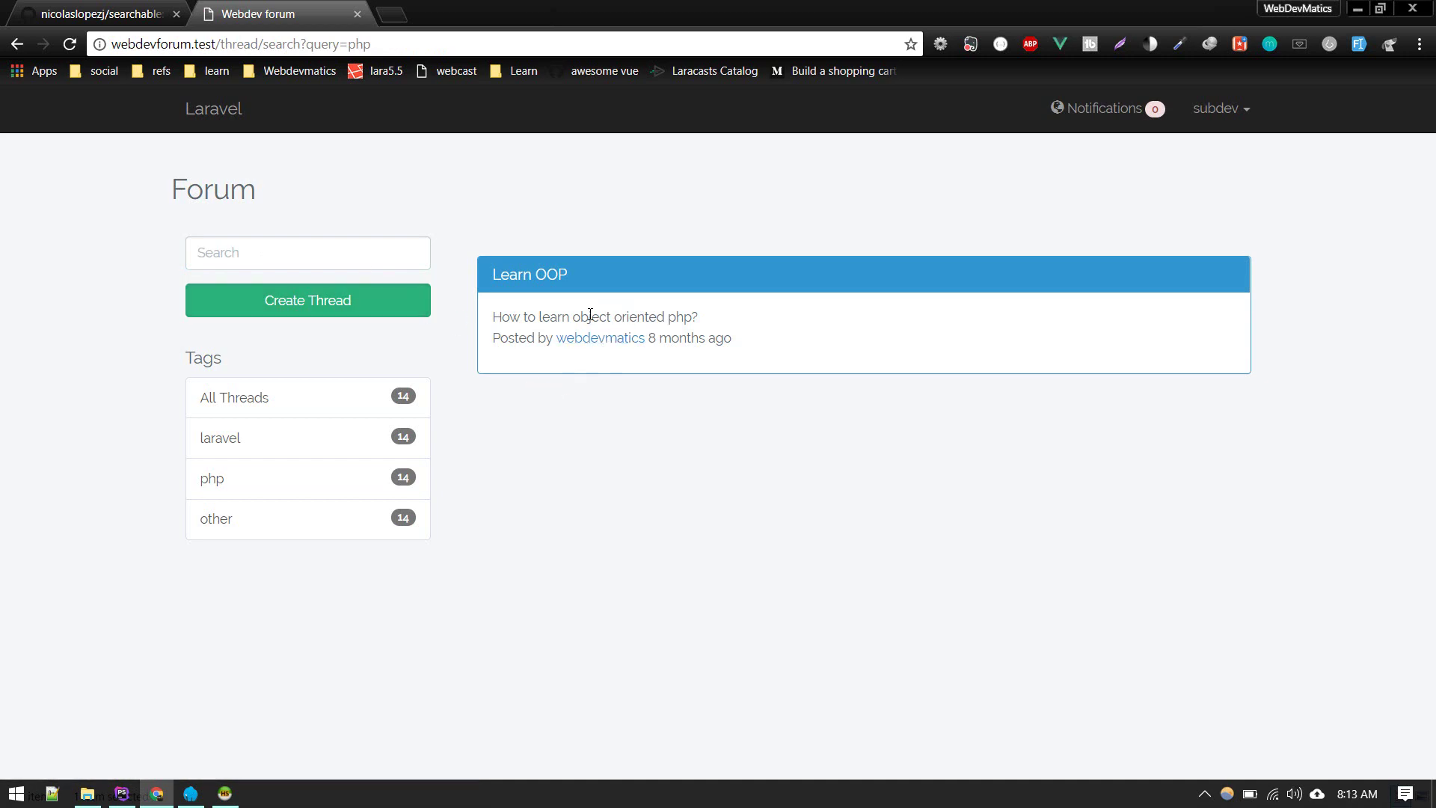
pyautogui.moveTo(588, 317); pyautogui.dragTo(703, 317)
pyautogui.hotkey('alt', 'Tab')
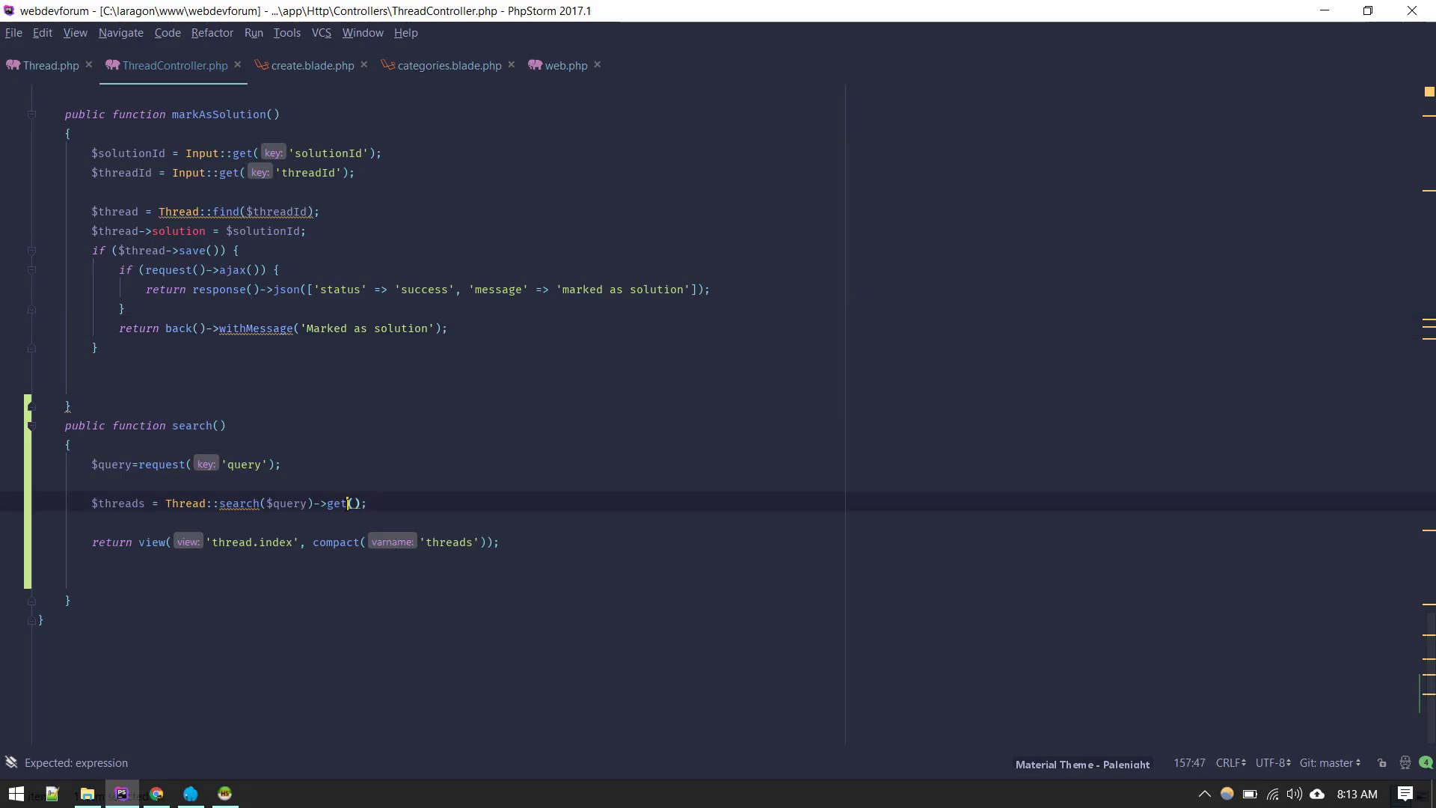
# - Replace ->get() with ->paginate(10) in ThreadController's search method
pyautogui.click(347, 504)
pyautogui.doubleClick(334, 504)
pyautogui.write('paginate')
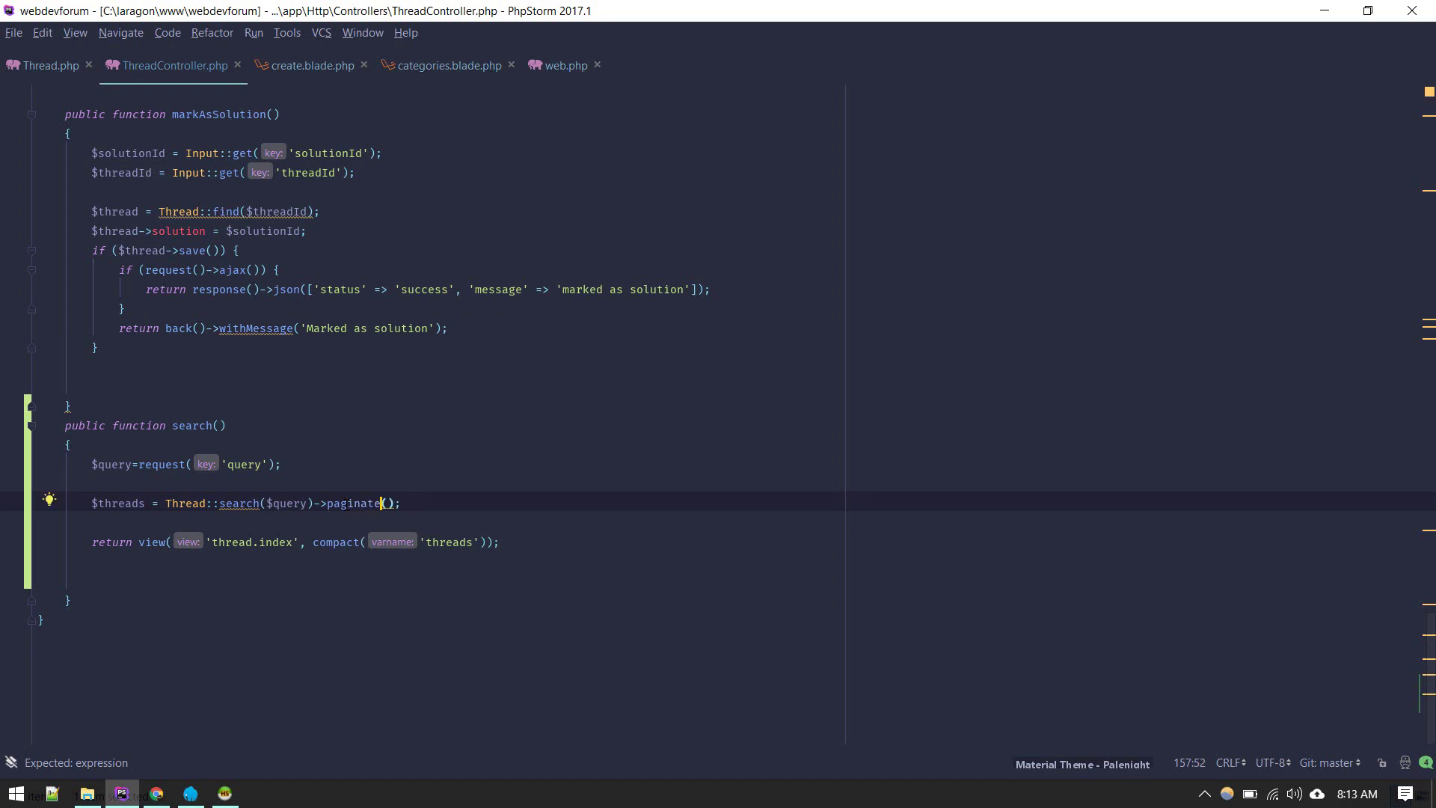
pyautogui.press('Right')
pyautogui.write('10')
pyautogui.hotkey('alt', 'Tab')
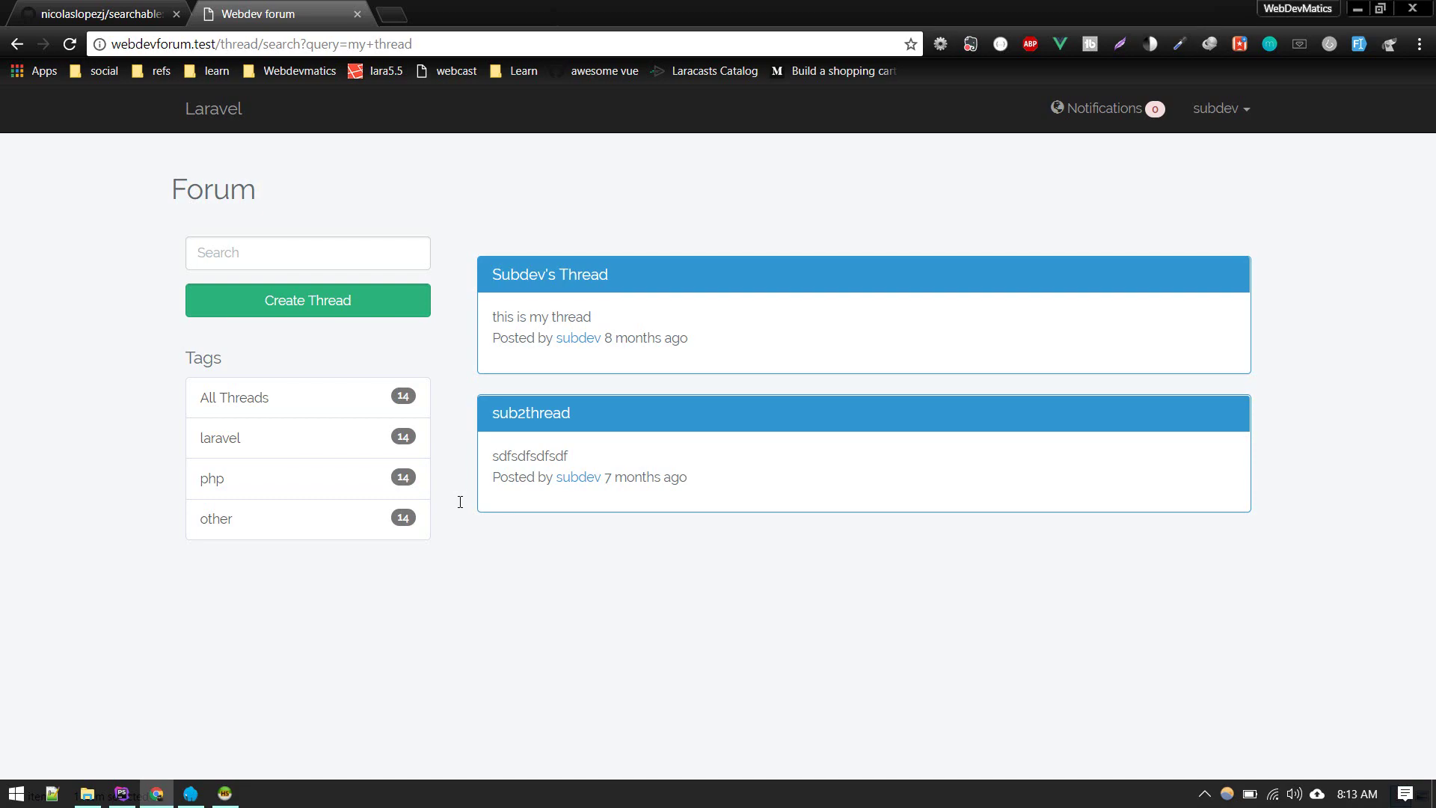